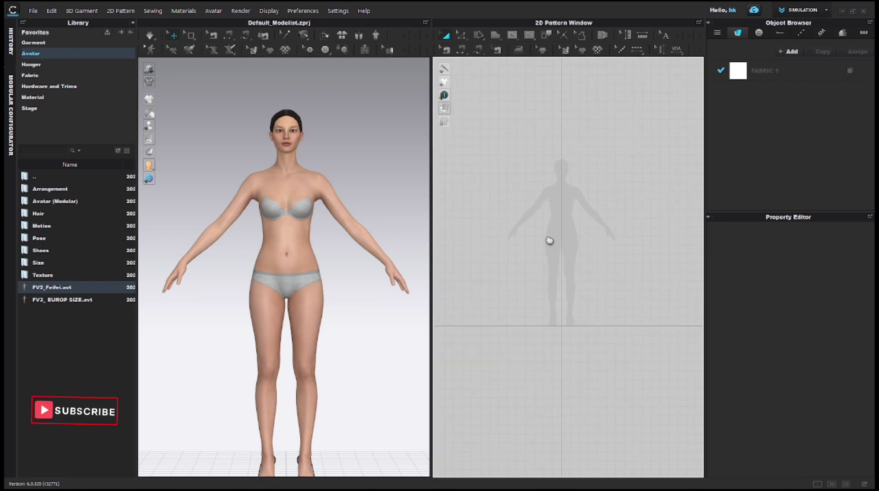
Step: Draw a closed half-front bodice polygon from the avatar's centre line, about 20 cm wide at the hem with a side seam of about 22 cm
click(496, 38)
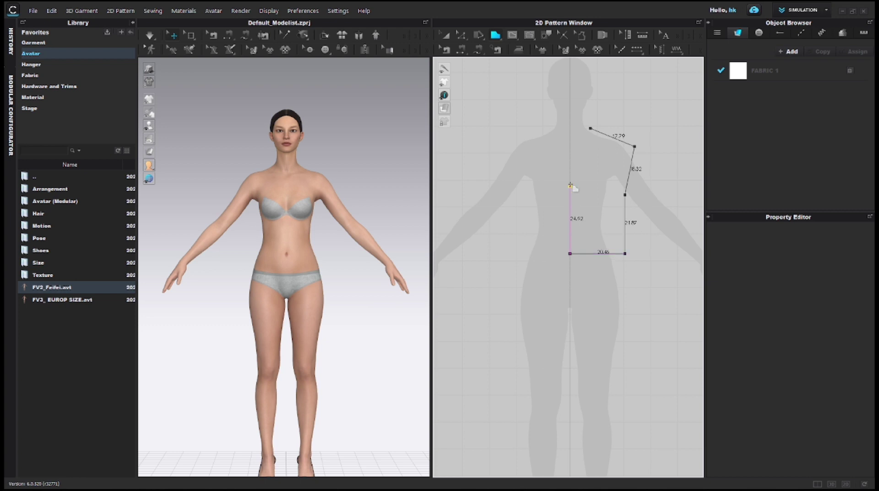
click(591, 129)
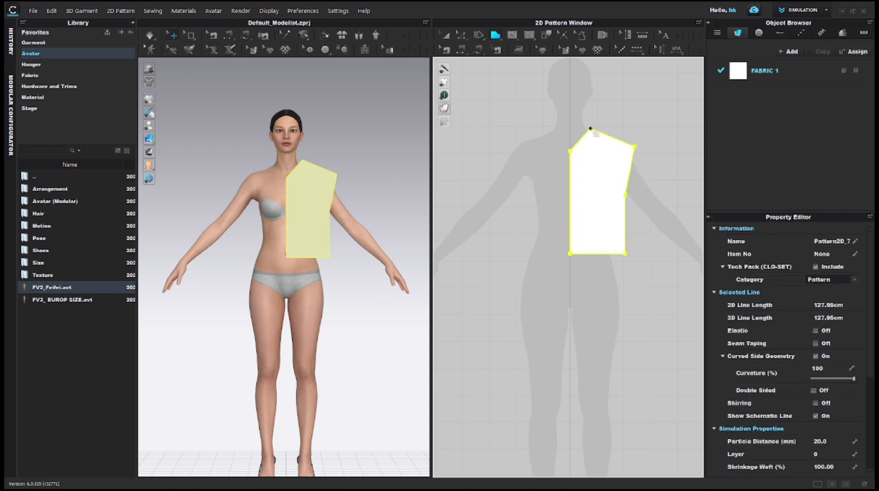
right_drag(590, 131, 495, 139)
click(446, 36)
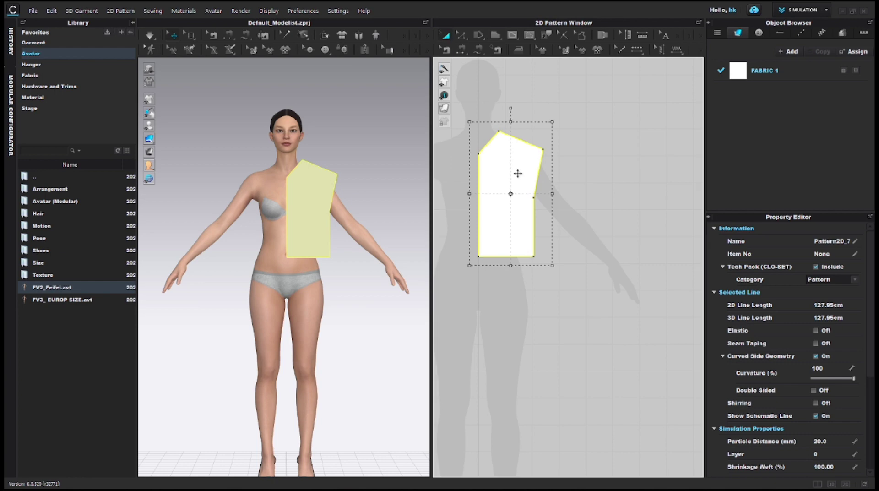
click(554, 178)
right_drag(555, 181, 647, 167)
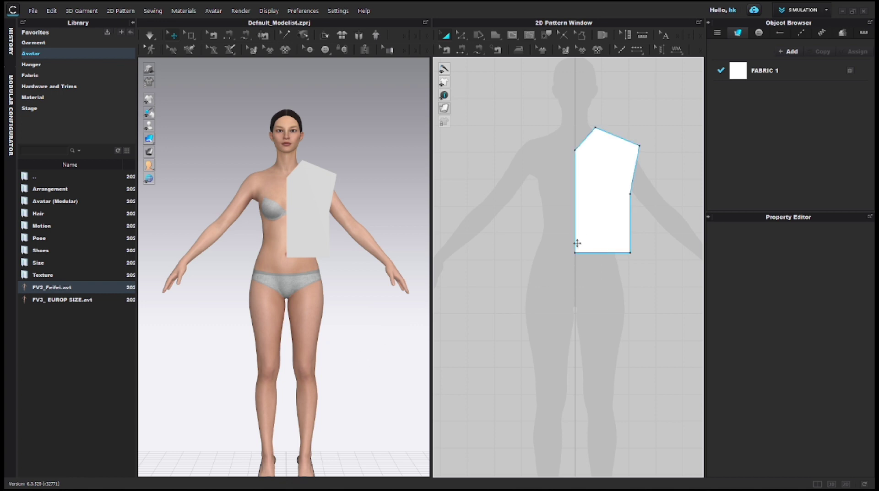
Step: Curve the bodice's straight neck edge into a scooped neckline and refine its curve points
middle_drag(672, 178, 610, 225)
scroll(547, 222, up, 3)
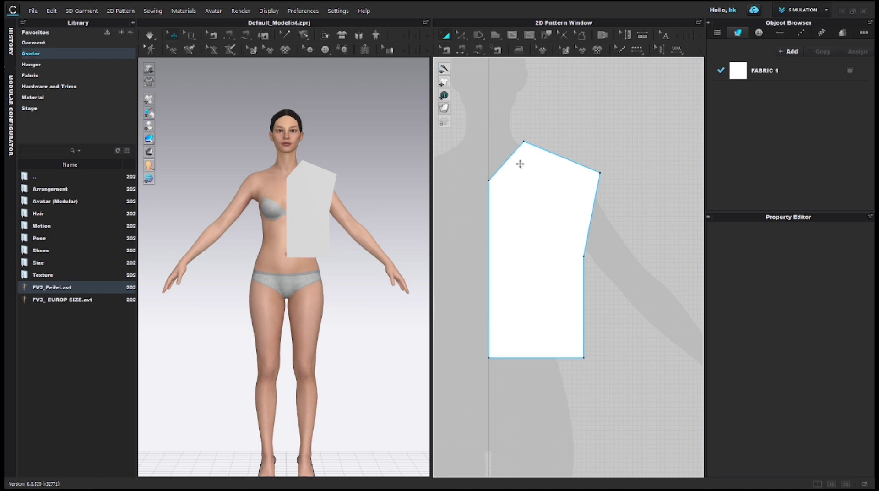
key(c)
drag(506, 161, 512, 171)
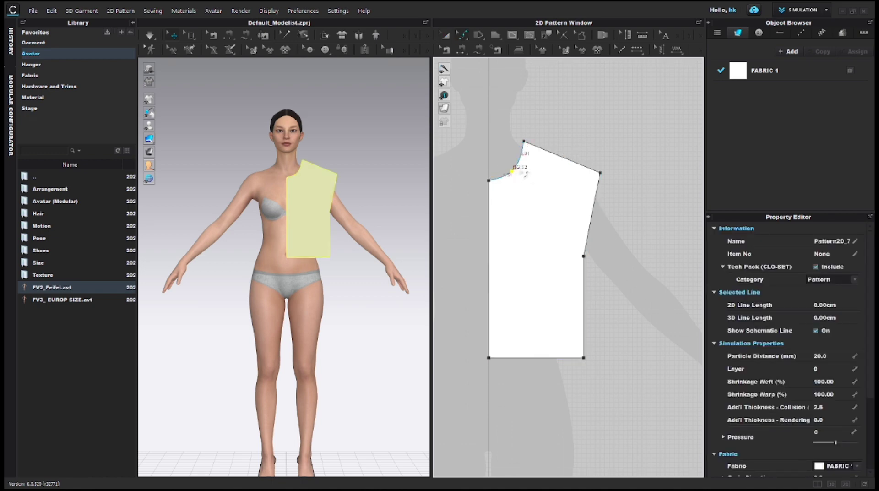
click(515, 157)
scroll(514, 157, up, 6)
drag(511, 204, 472, 224)
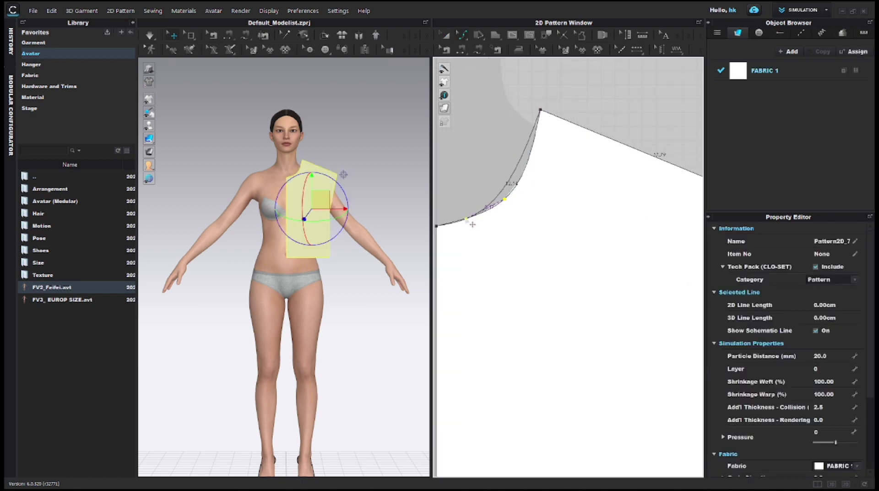
scroll(534, 138, down, 3)
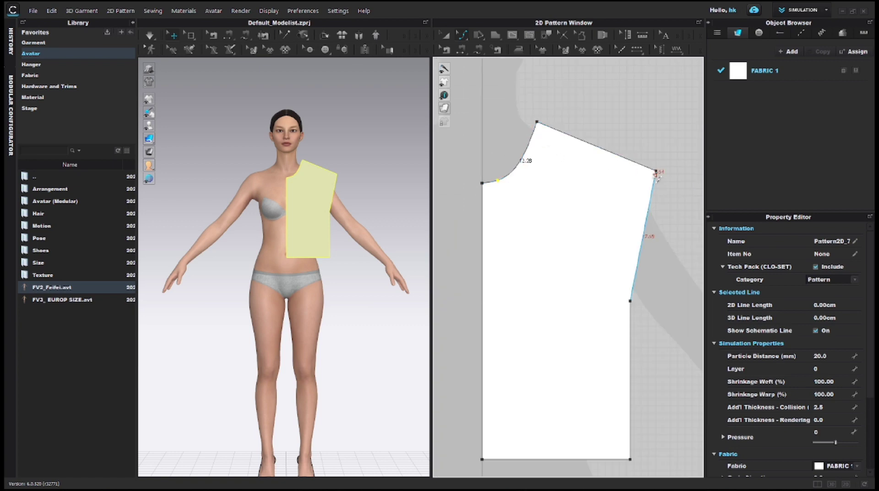
Step: Curve the armhole edge inward and reshape the shoulder line, extending its outer tip outward and downward
drag(652, 225, 637, 214)
middle_drag(647, 185, 593, 164)
drag(600, 150, 633, 183)
scroll(614, 179, down, 3)
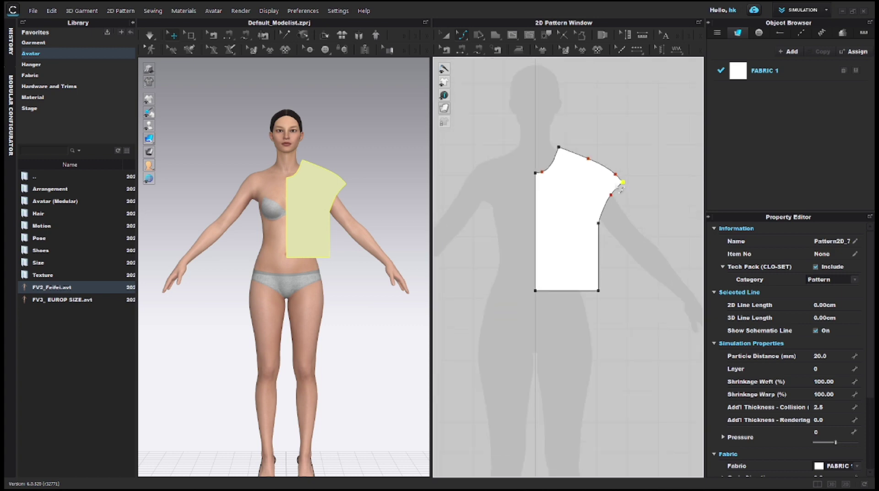
Step: Widen the bodice by moving the underarm point and the hem's side corner outward, keeping the side seam vertical
middle_drag(611, 221, 592, 157)
scroll(592, 157, up, 1)
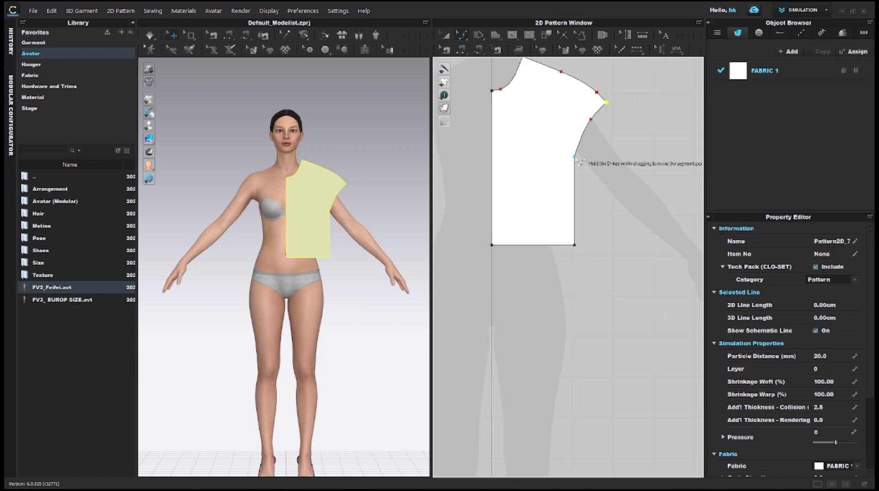
drag(574, 156, 589, 156)
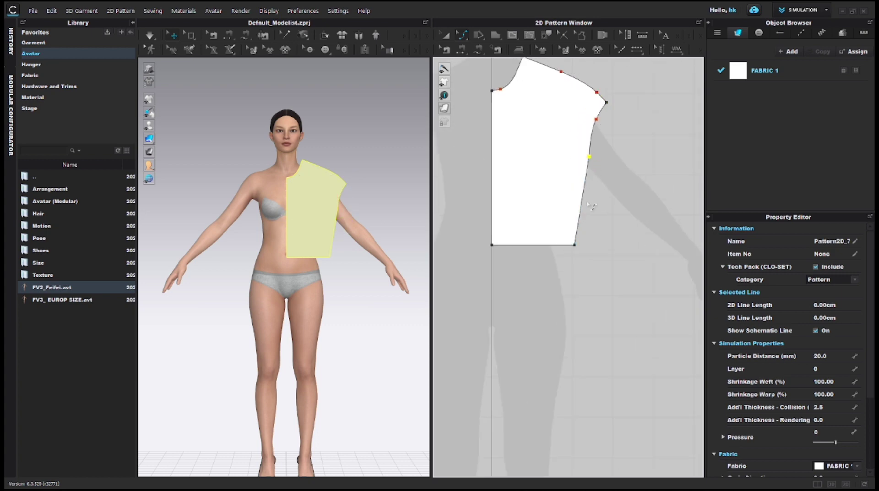
drag(577, 247, 597, 250)
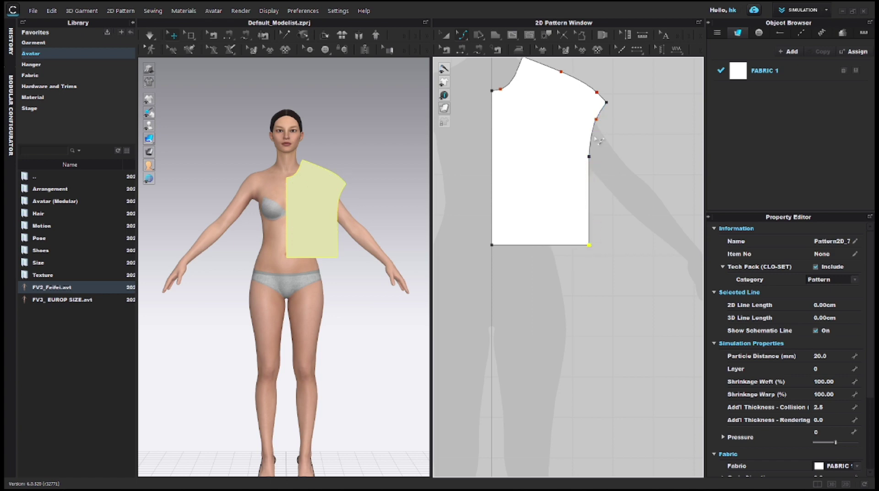
Step: Deepen the front armhole into a rounded scoop by shaping curve points along its middle and near the underarm
drag(594, 148, 544, 249)
scroll(567, 182, up, 5)
drag(524, 276, 534, 282)
drag(524, 218, 525, 235)
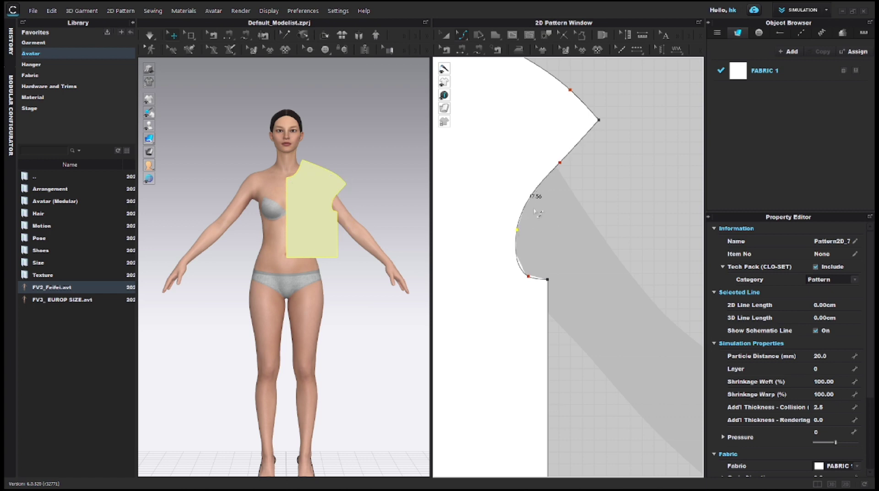
scroll(545, 196, up, 1)
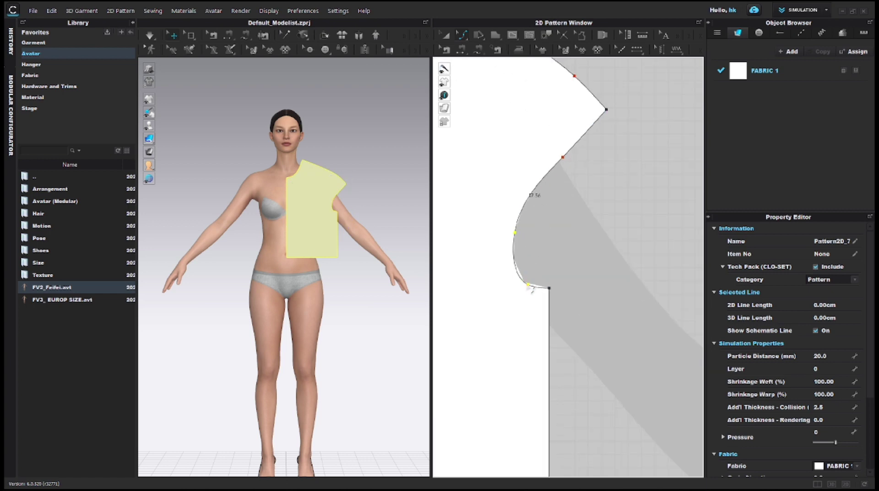
drag(531, 289, 536, 288)
Step: Smooth the front armhole and the shoulder line with small adjustments to their curve points
scroll(571, 234, down, 3)
middle_drag(575, 221, 585, 257)
scroll(490, 202, up, 4)
drag(537, 244, 534, 239)
middle_drag(543, 175, 585, 222)
drag(592, 196, 593, 193)
scroll(596, 249, down, 5)
scroll(551, 199, up, 4)
drag(551, 212, 550, 211)
scroll(588, 188, down, 5)
scroll(589, 187, down, 4)
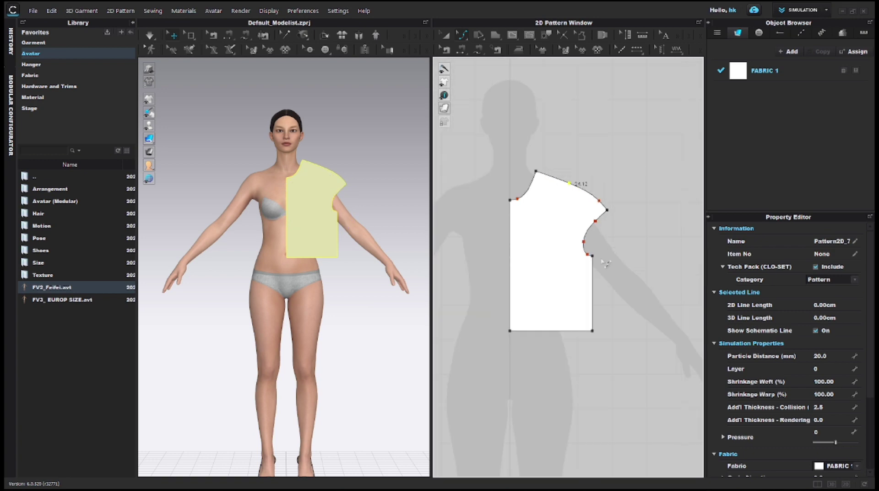
Step: Copy the front bodice piece and paste a duplicate beside it, level with the original
click(547, 211)
right_click(547, 211)
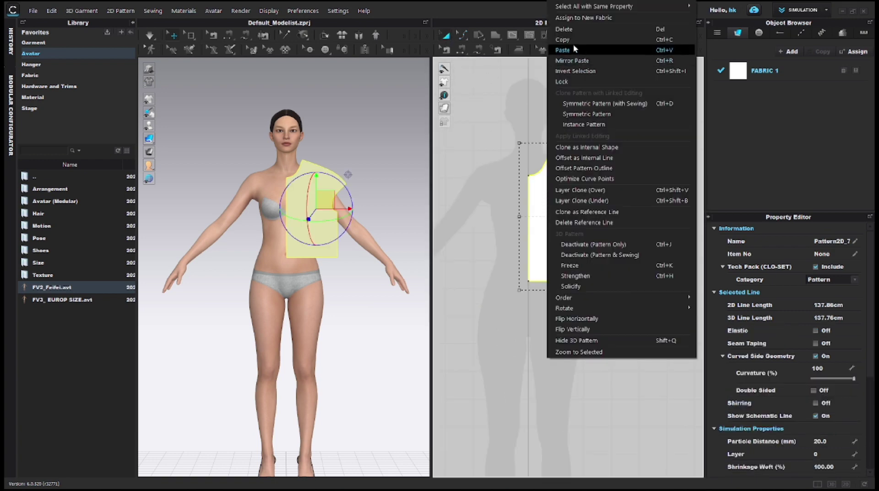
click(572, 40)
right_click(472, 185)
click(484, 189)
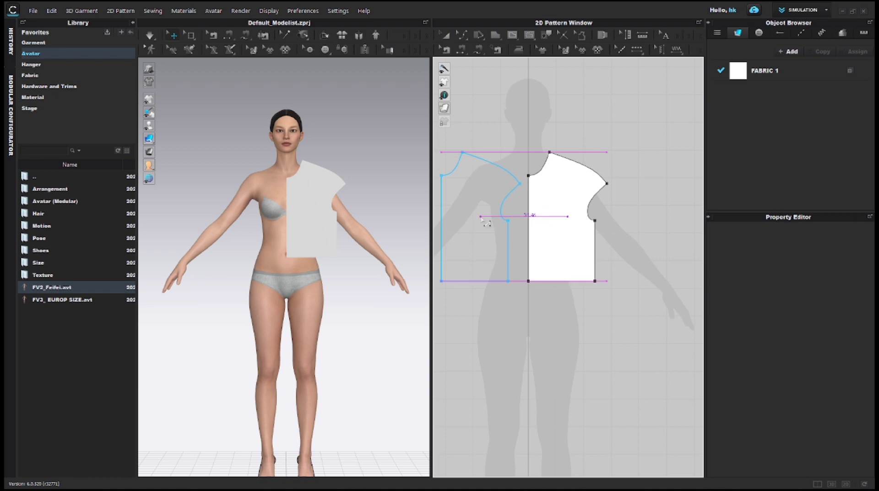
click(486, 221)
Step: Move the duplicated bodice piece to the armhole side of the original, clear of it
right_click(480, 241)
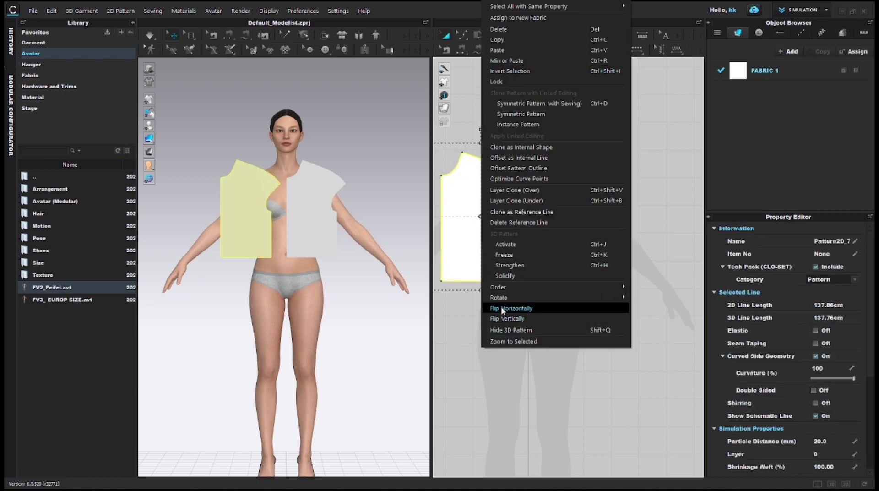
click(454, 346)
drag(464, 192, 476, 205)
middle_drag(476, 205, 465, 180)
drag(464, 182, 633, 172)
Step: Raise the centre neck point of the duplicated piece to form a shallower back neckline
middle_drag(628, 262, 508, 312)
scroll(508, 221, up, 4)
key(z)
click(596, 165)
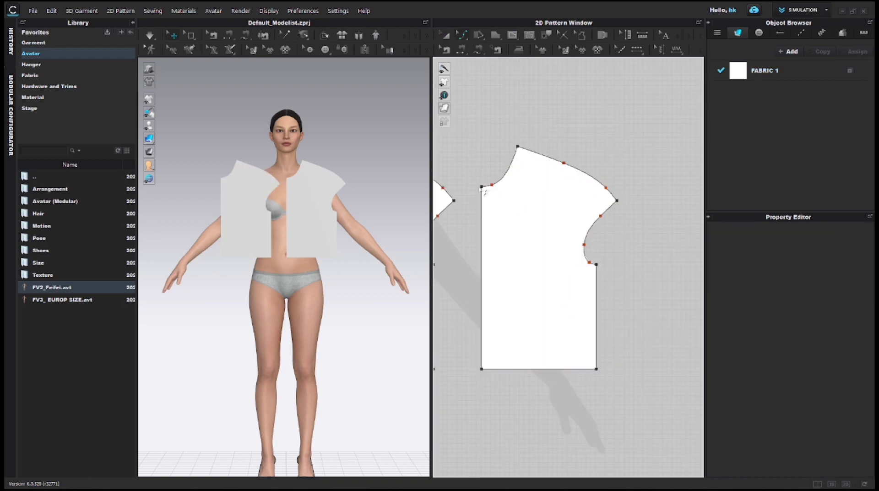
drag(481, 186, 492, 160)
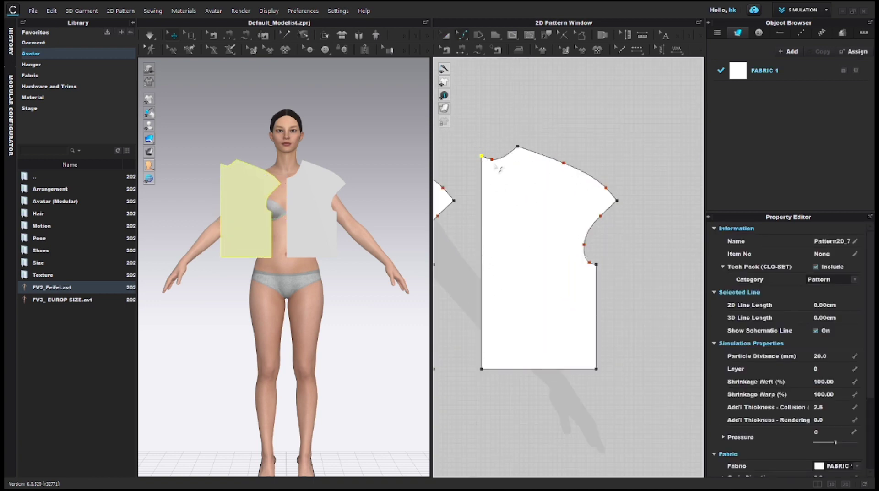
scroll(521, 159, up, 5)
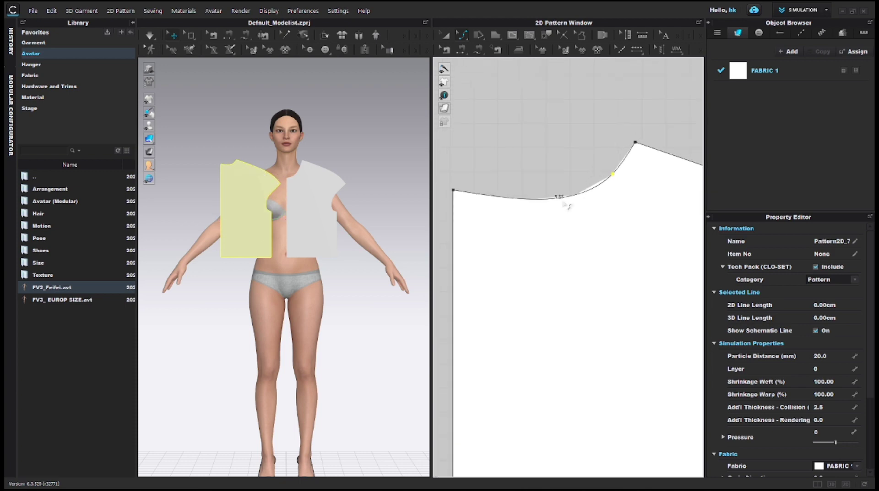
drag(458, 192, 458, 206)
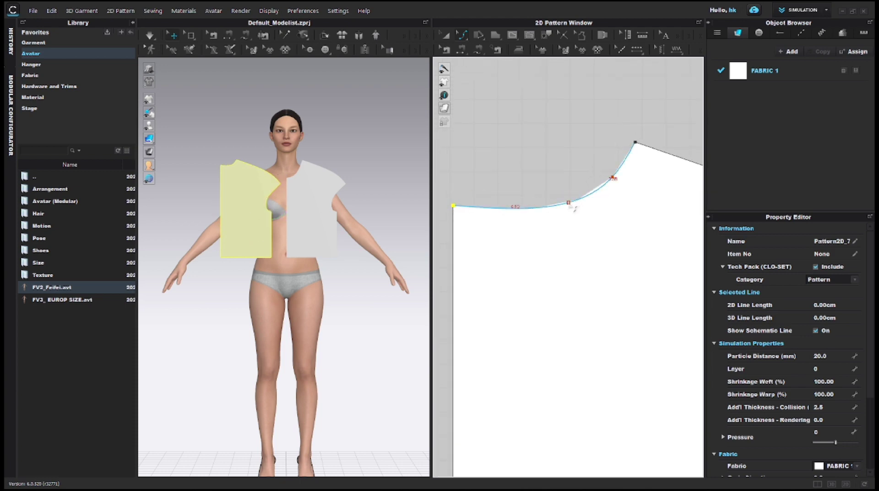
Step: Smooth the back neckline by adjusting its curve points between the centre and the shoulder
click(570, 205)
drag(569, 198, 569, 196)
drag(613, 177, 609, 172)
click(569, 195)
drag(570, 196, 571, 196)
scroll(576, 207, down, 10)
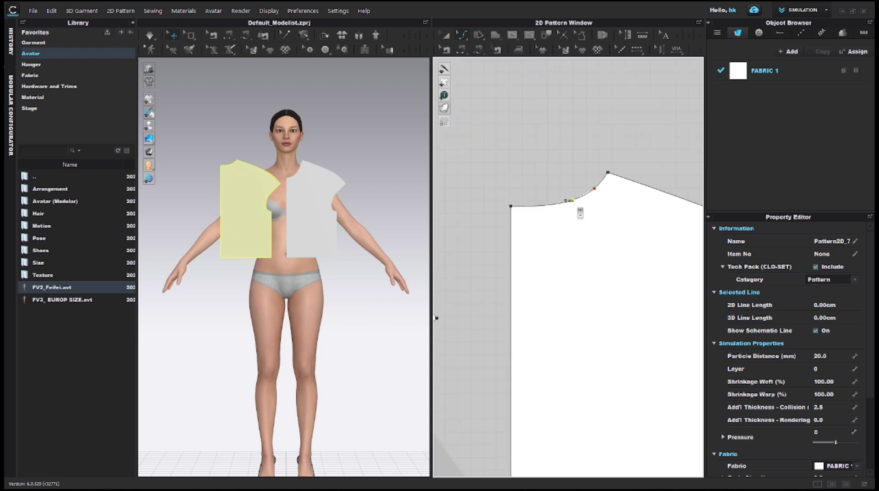
Step: Make the back armhole shallower by moving its middle curve point outward and rounding the underarm curve
middle_drag(577, 212, 527, 174)
scroll(636, 272, up, 2)
middle_drag(626, 257, 593, 234)
scroll(592, 234, up, 3)
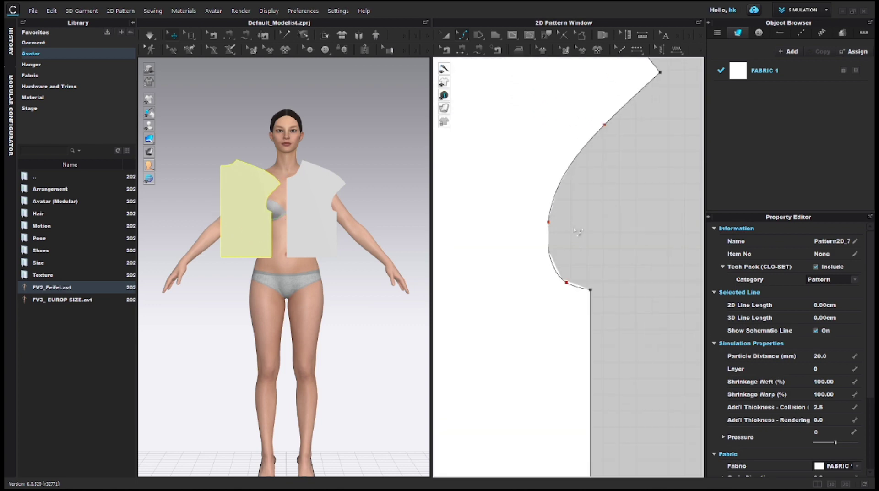
click(561, 221)
click(569, 298)
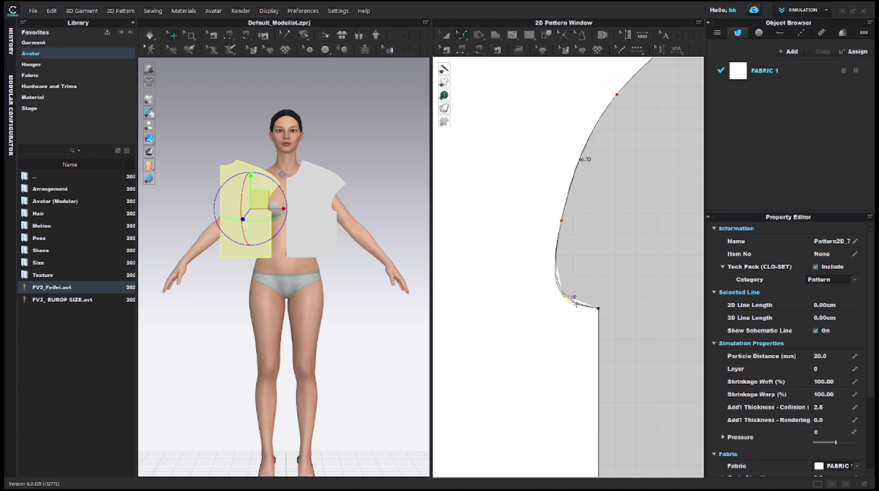
drag(573, 296, 574, 295)
Step: Refine the upper and middle curve points of the back armhole to smooth its outline
scroll(600, 225, down, 3)
middle_drag(602, 229, 549, 259)
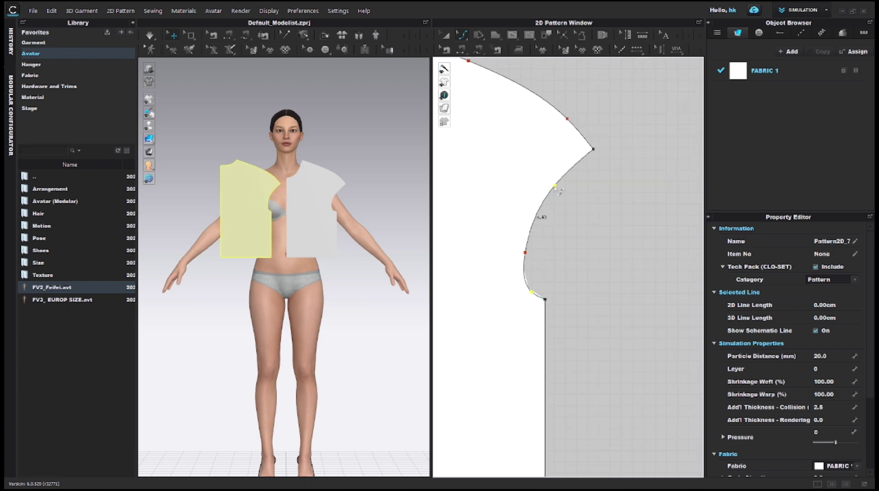
drag(554, 186, 557, 186)
scroll(530, 272, up, 2)
drag(525, 247, 523, 246)
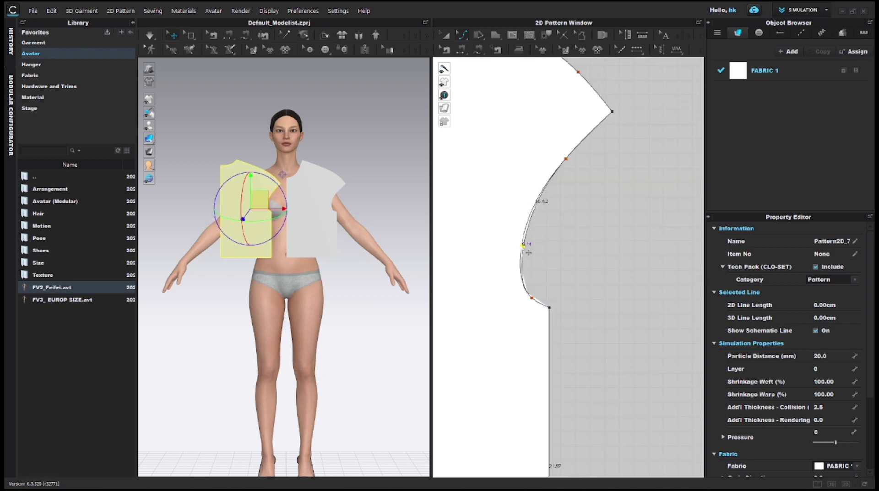
scroll(525, 250, down, 5)
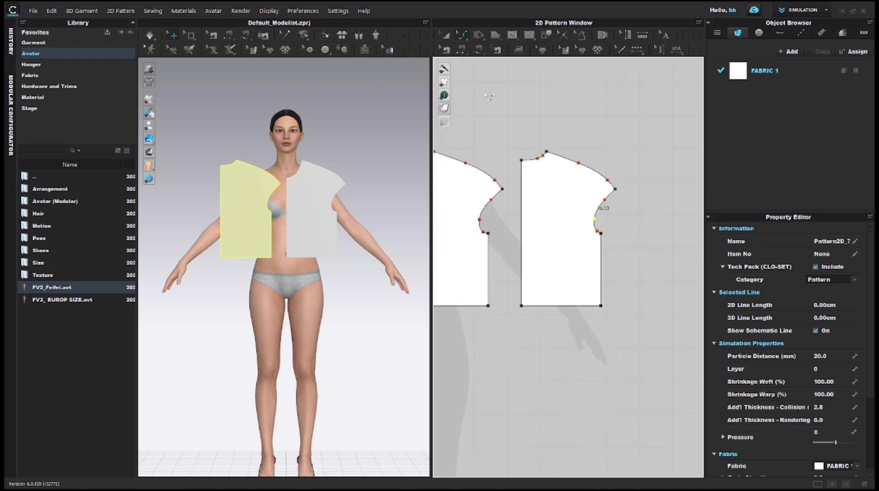
Step: Create symmetric patterns with sewing from both bodice pieces and place them on the opposite side of the centre line
scroll(524, 221, down, 3)
middle_drag(523, 219, 584, 207)
drag(497, 138, 657, 295)
right_click(613, 207)
click(670, 103)
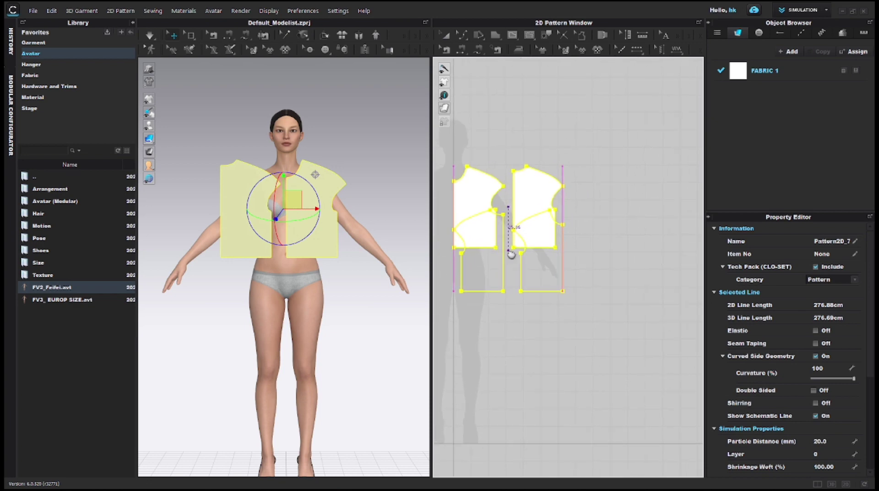
click(569, 238)
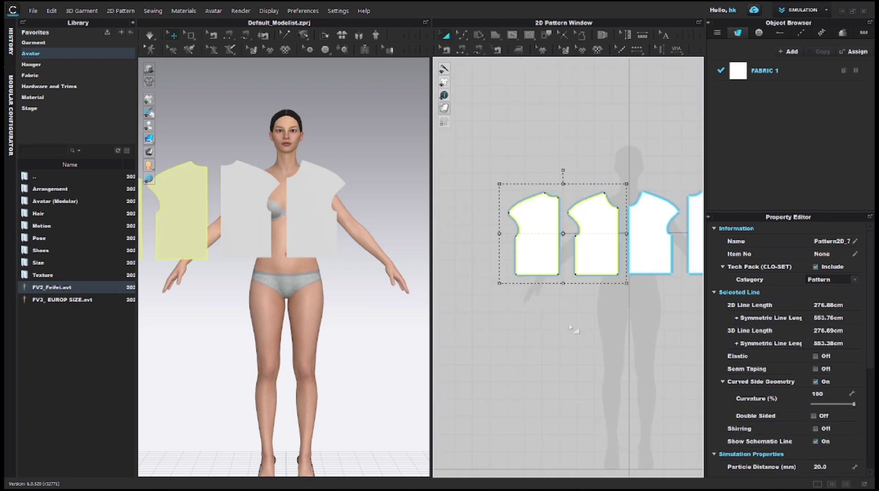
click(575, 328)
Step: Swap the two outer back pieces and space them evenly on either side of the front pieces
middle_drag(569, 325, 510, 289)
scroll(526, 292, down, 1)
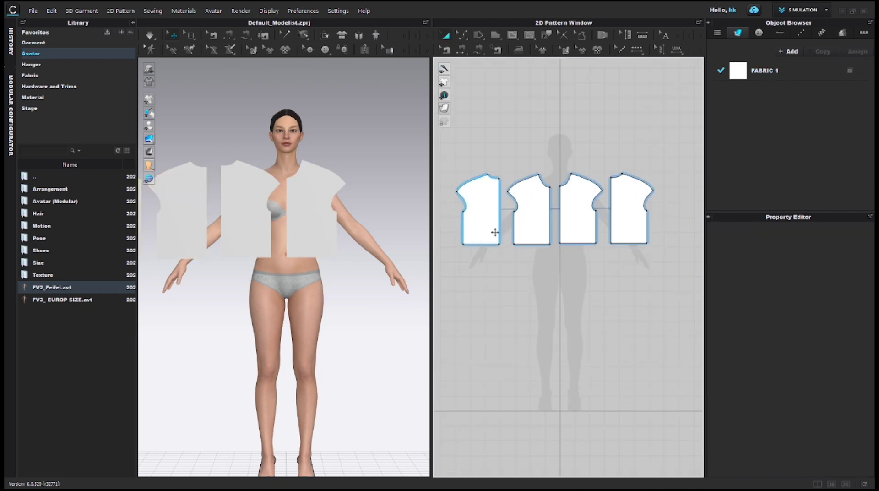
drag(486, 216, 631, 324)
drag(621, 214, 459, 213)
drag(626, 323, 631, 208)
click(566, 301)
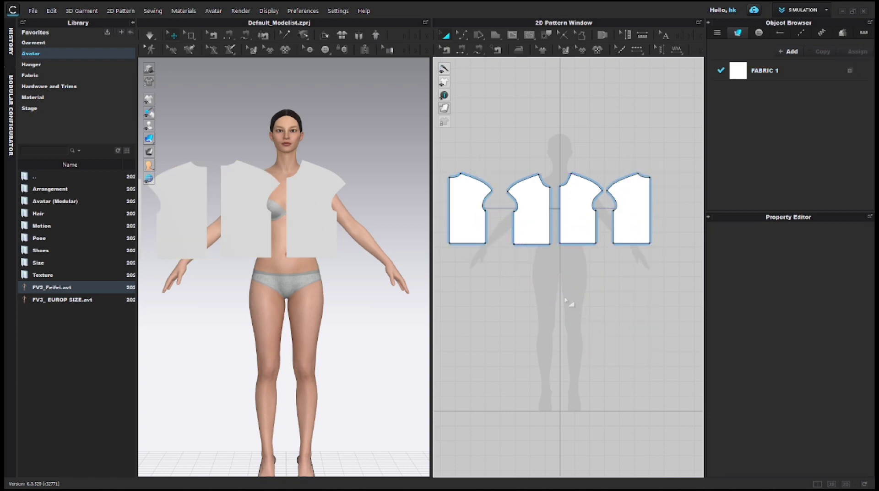
drag(471, 219, 476, 221)
click(506, 299)
middle_drag(506, 299, 532, 349)
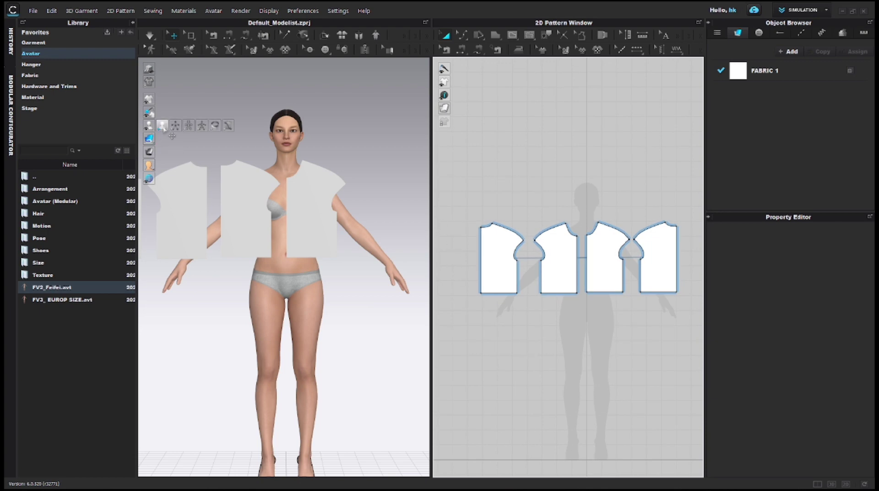
Step: Show the avatar's arrangement points and move the front and back pieces covering the body aside in 3D
click(176, 125)
drag(319, 218, 404, 328)
drag(256, 232, 157, 143)
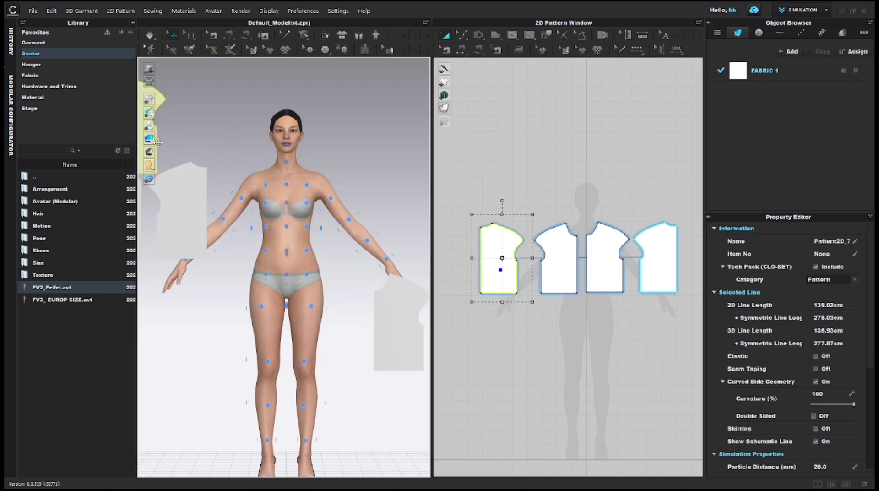
Step: Place the front bodice pieces at the arrangement points on the avatar's chest
click(563, 265)
click(266, 226)
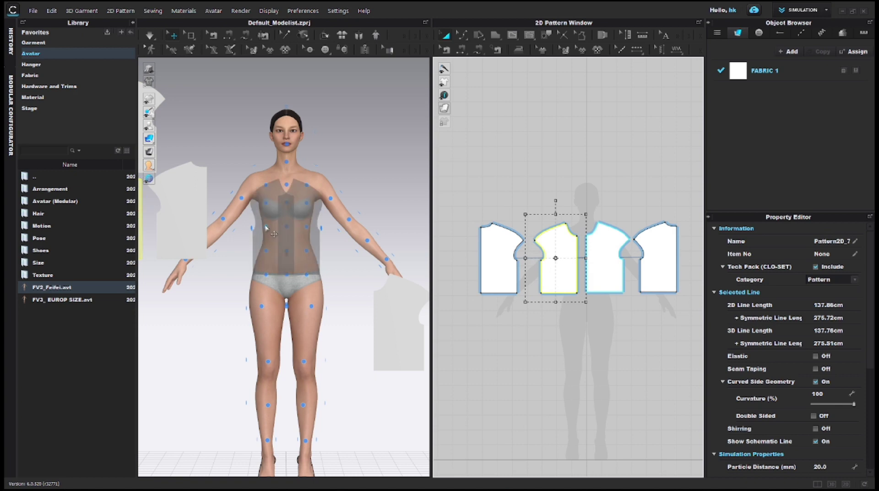
click(266, 203)
drag(282, 196, 329, 204)
click(307, 220)
Step: Place the back bodice pieces at the arrangement points on the avatar's back and clear the selection
right_drag(316, 225, 164, 213)
click(495, 262)
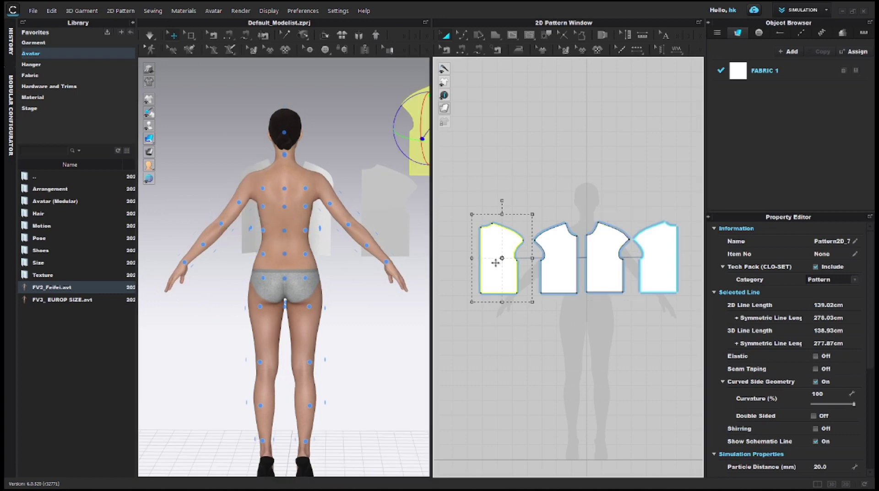
click(304, 211)
drag(305, 198, 263, 194)
click(264, 196)
click(391, 226)
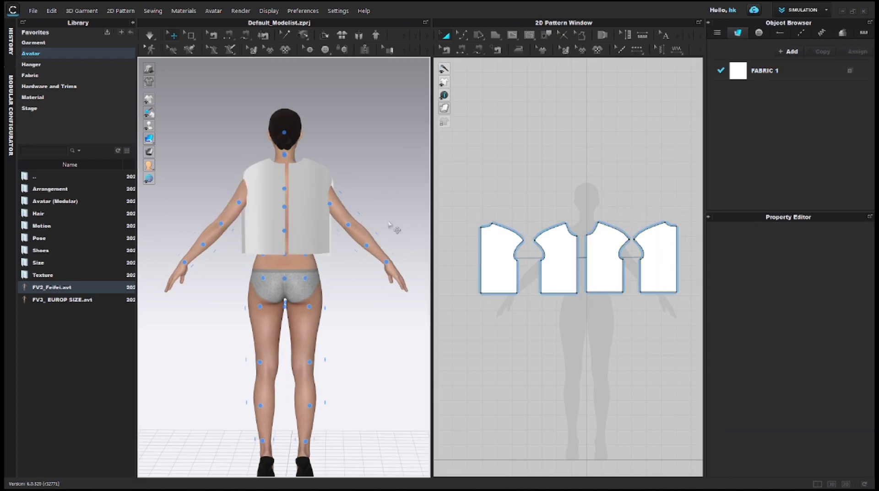
Step: Sew the back and front bodice pieces together along the side seams and shoulder seams with Segment Sewing
click(462, 54)
click(519, 275)
click(540, 276)
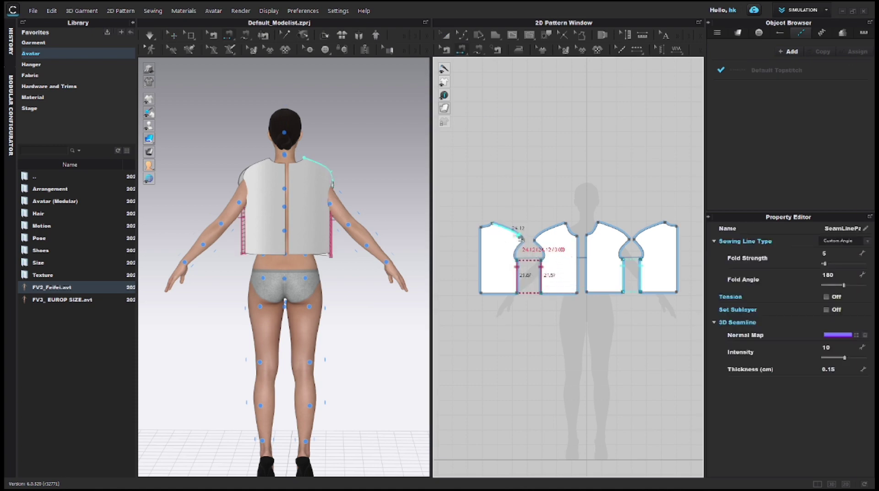
click(520, 237)
click(549, 228)
Step: Sew the centre front edges to each other and the centre back edges to each other
click(576, 265)
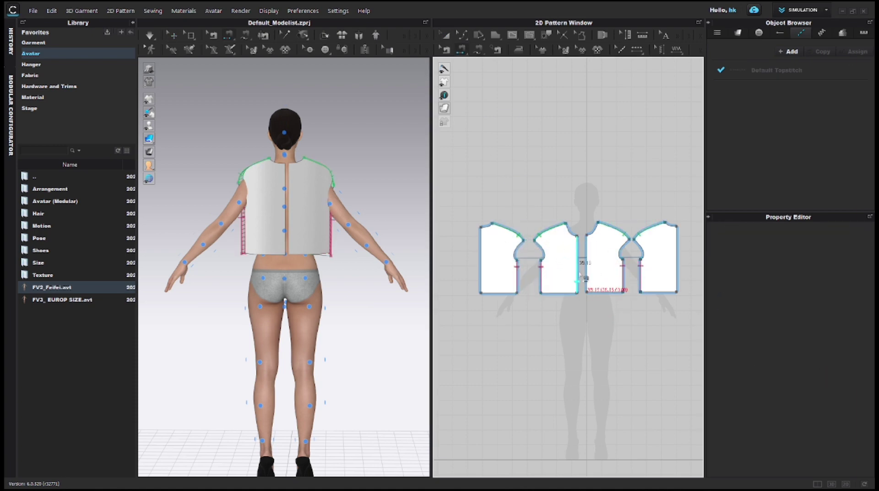
click(586, 274)
click(676, 263)
click(482, 276)
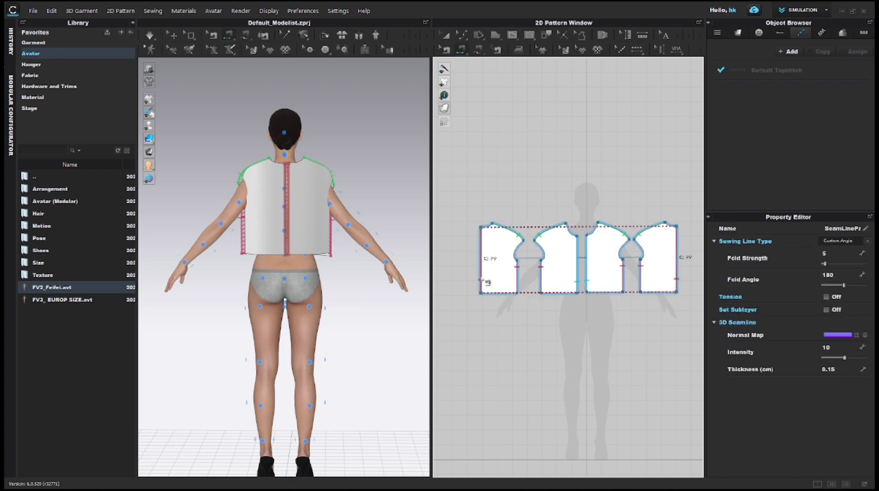
Step: Simulate the garment on the avatar and pull the front hem to settle the drape
key(space)
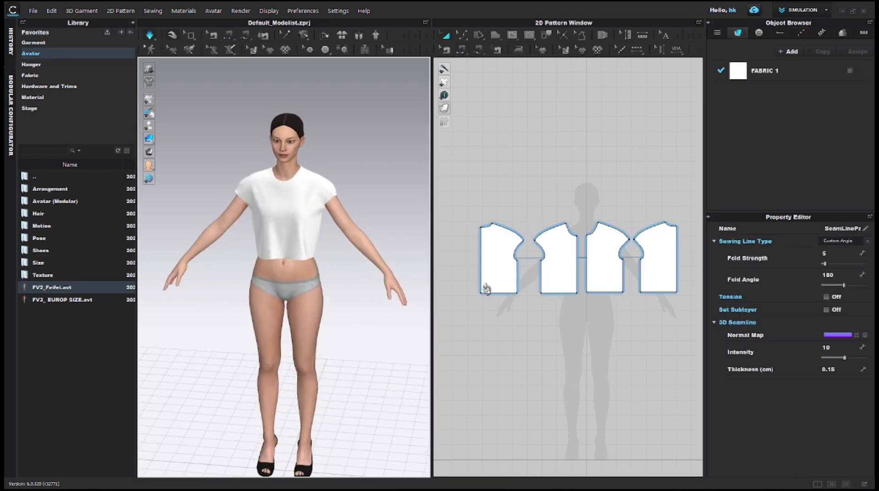
scroll(290, 200, up, 5)
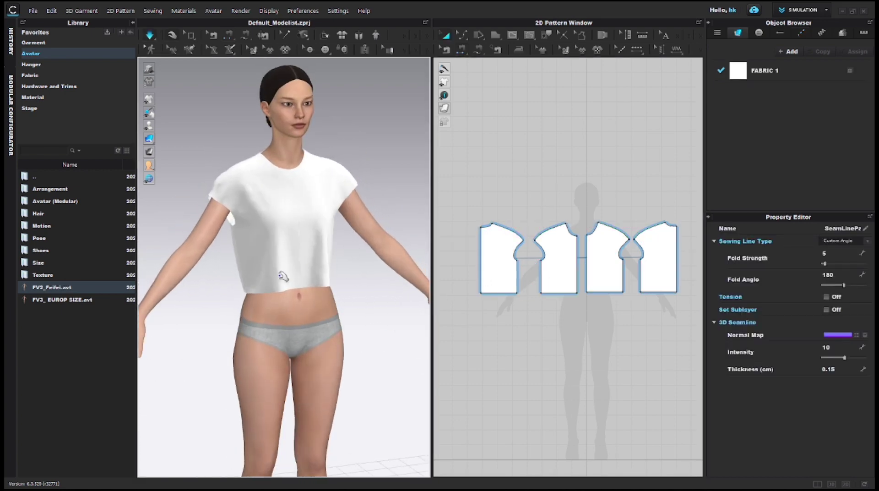
drag(247, 276, 239, 278)
right_drag(346, 273, 293, 270)
drag(326, 281, 357, 297)
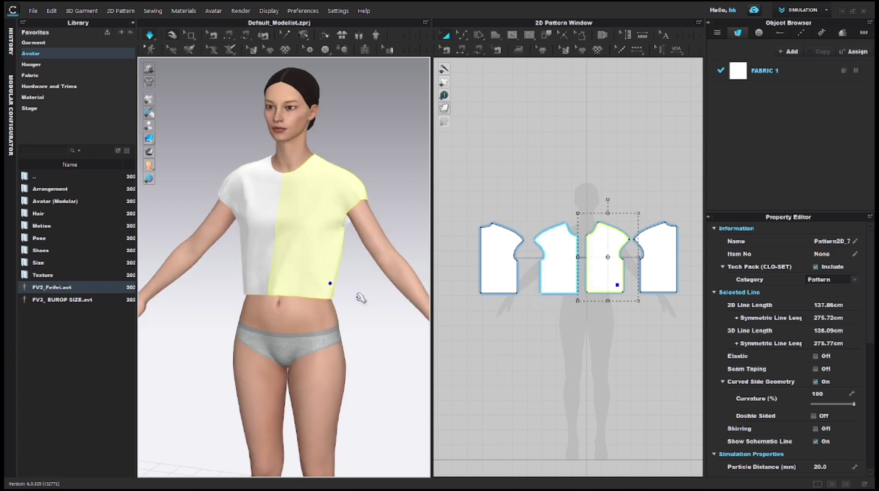
click(555, 372)
Step: Delete the curve point beside the back piece's shoulder tip and move the tip slightly up and outward
scroll(494, 255, up, 5)
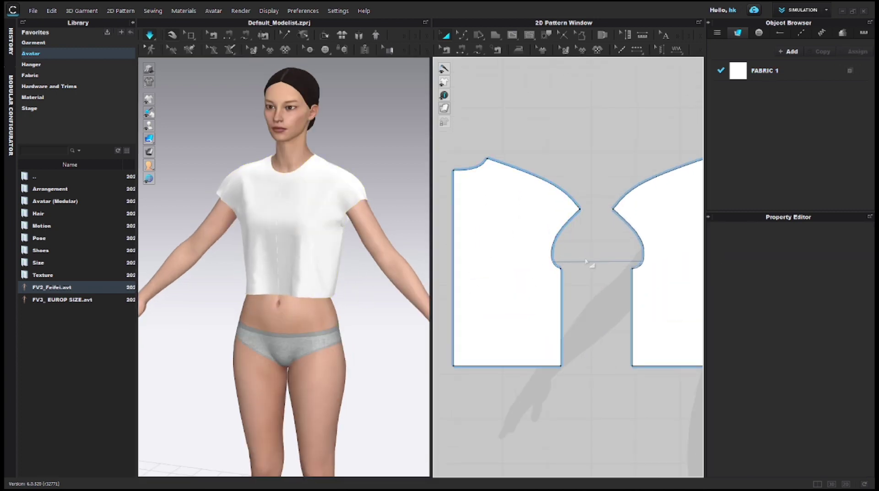
key(z)
click(569, 197)
key(Delete)
drag(580, 208, 591, 198)
scroll(566, 215, up, 3)
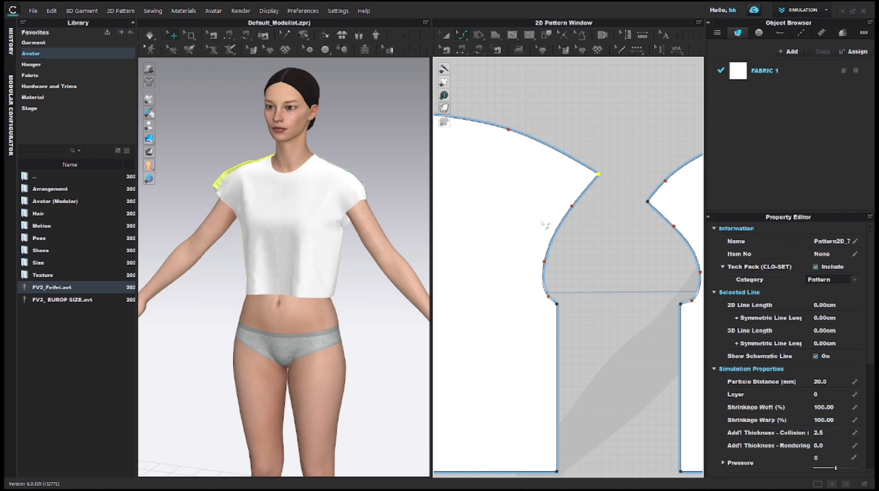
Step: Simulate the garment to drape the reshaped back shoulder, and stop the simulation
key(space)
right_drag(391, 256, 361, 253)
scroll(653, 238, down, 2)
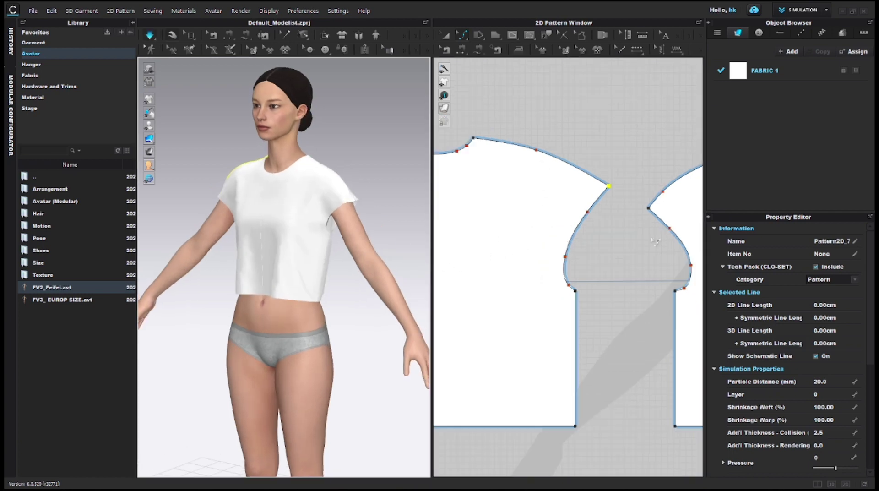
middle_drag(652, 237, 564, 229)
key(space)
Step: Delete the curve point beside the front piece's shoulder tip to smooth the shoulder line
mouse_move(561, 200)
mouse_down()
mouse_move(562, 189)
mouse_move(562, 201)
mouse_up()
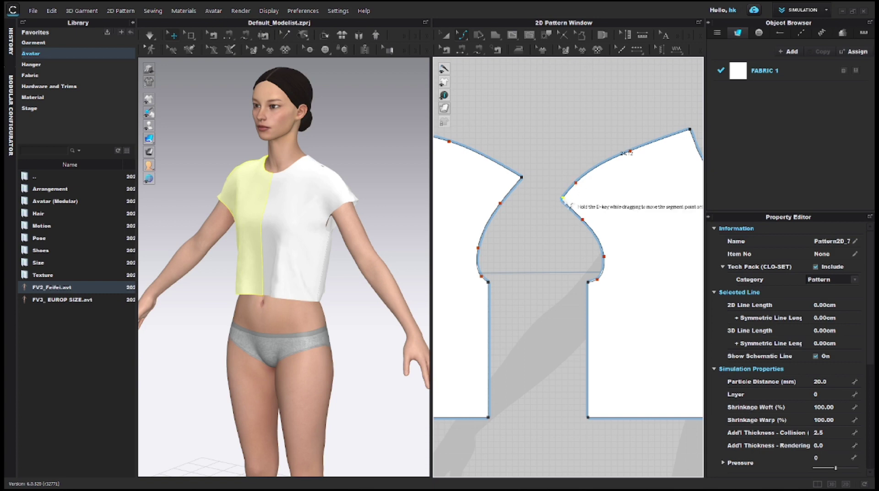
key(Delete)
click(576, 183)
key(Delete)
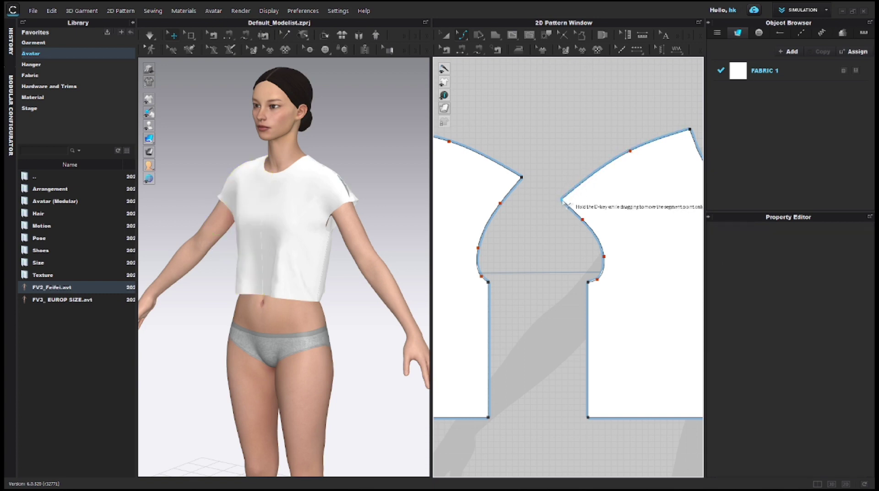
click(563, 201)
scroll(553, 224, down, 2)
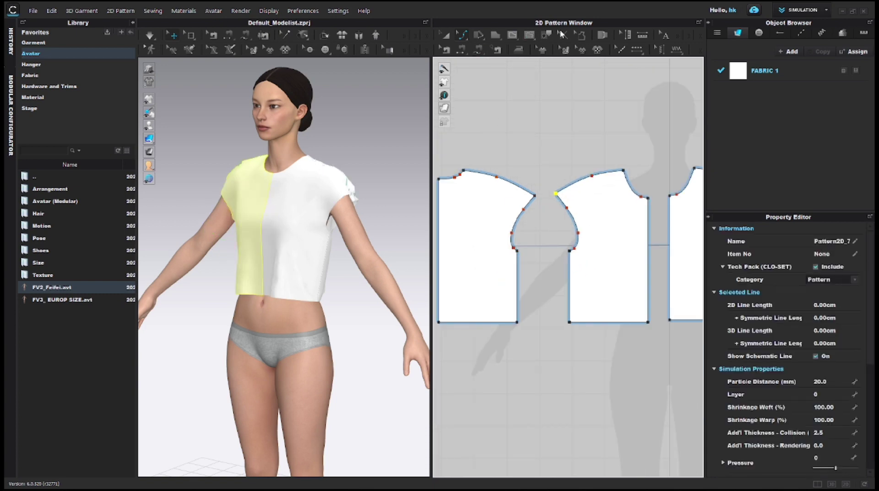
click(555, 194)
click(535, 196)
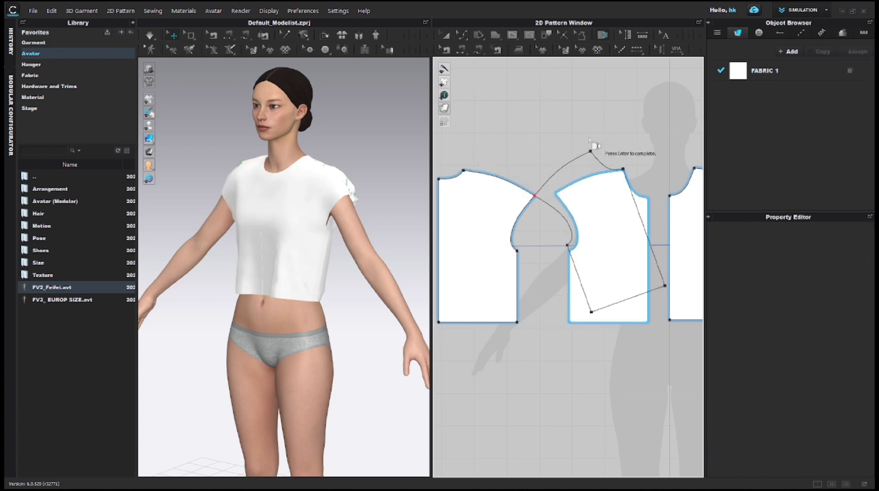
click(445, 36)
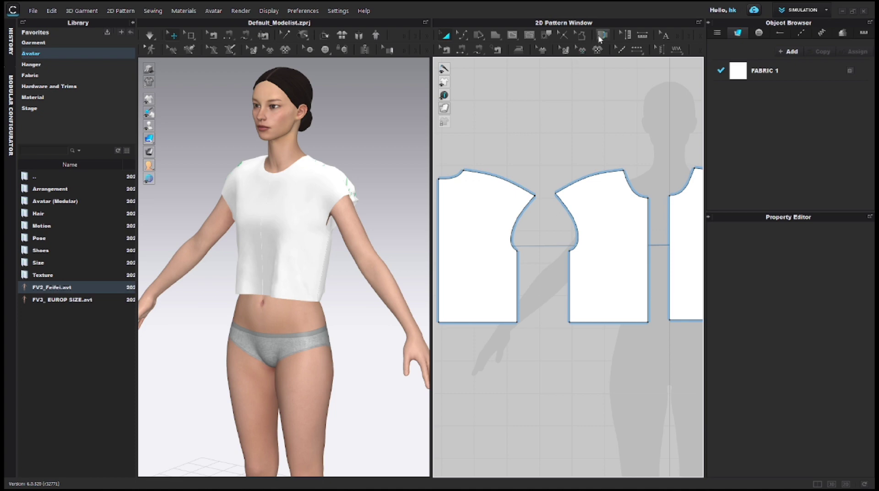
Step: Walk the front piece along the back shoulder line up to the armhole to compare the shoulder seams
click(601, 36)
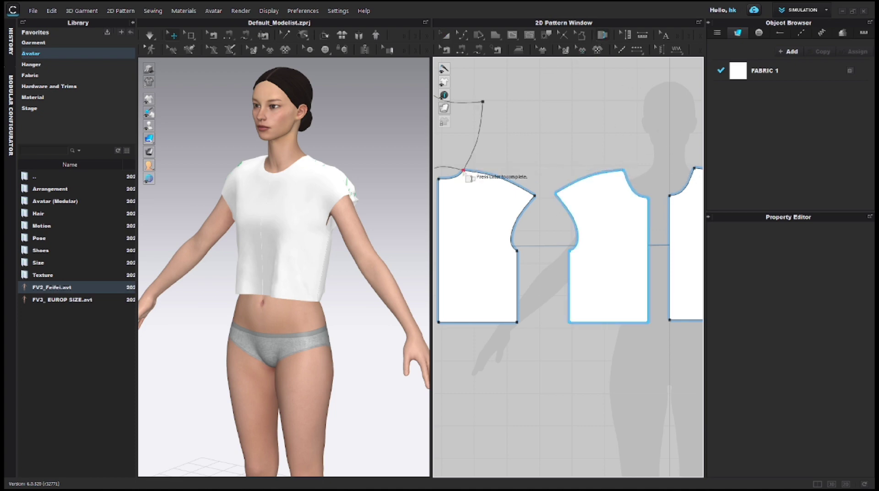
right_click(514, 185)
click(544, 233)
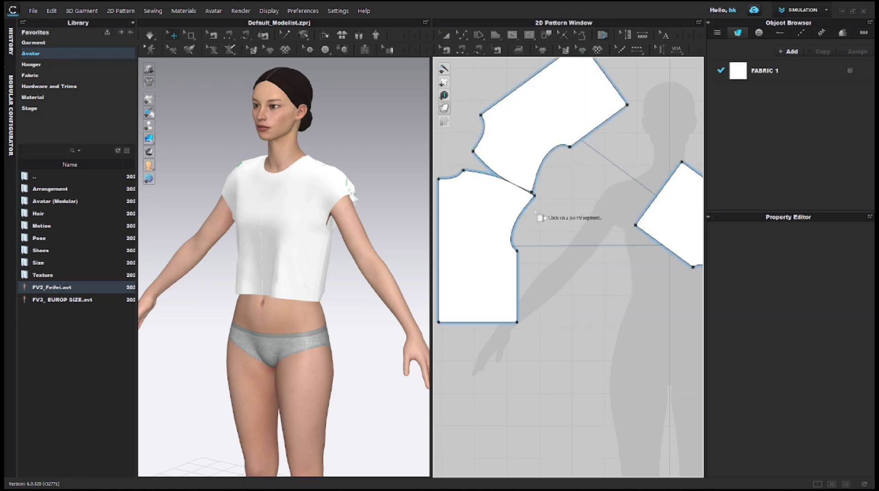
Step: Adjust the back piece's shoulder tip so it lines up with the front piece's shoulder tip
scroll(535, 201, up, 5)
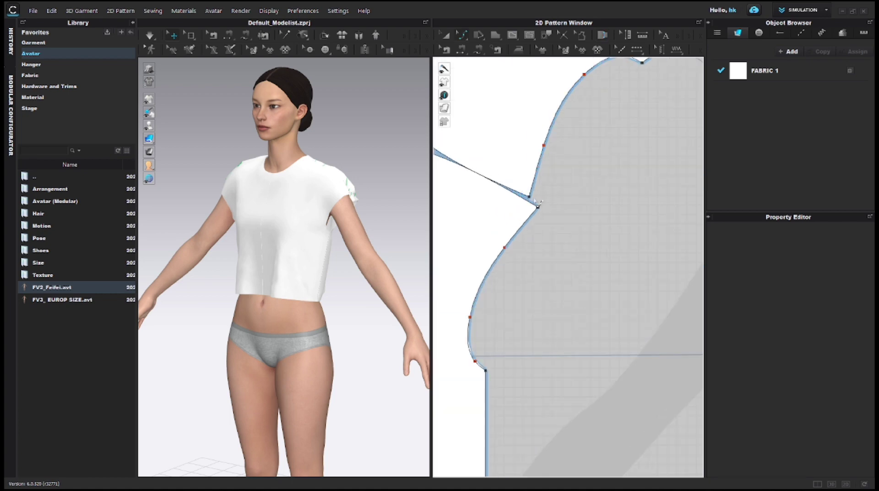
click(550, 208)
drag(550, 209, 538, 207)
click(556, 222)
scroll(555, 222, down, 5)
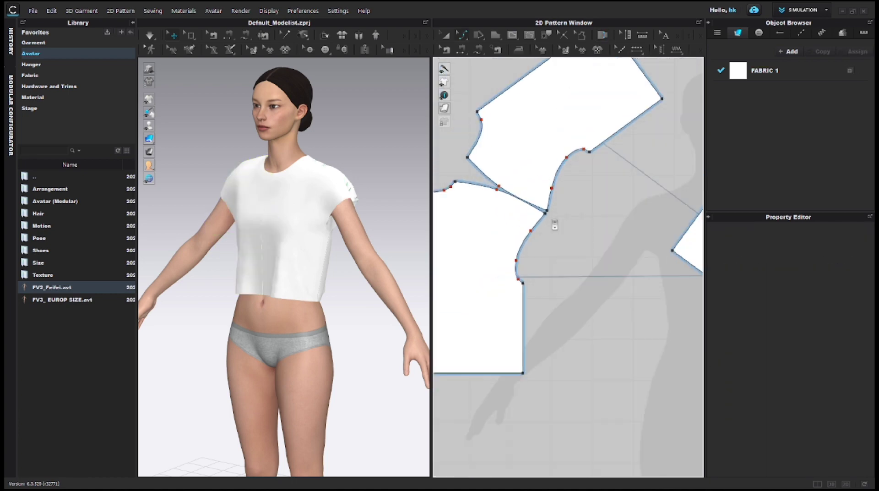
middle_drag(556, 222, 569, 239)
Step: Rotate the front piece upright and move it back beside the centre line
click(567, 172)
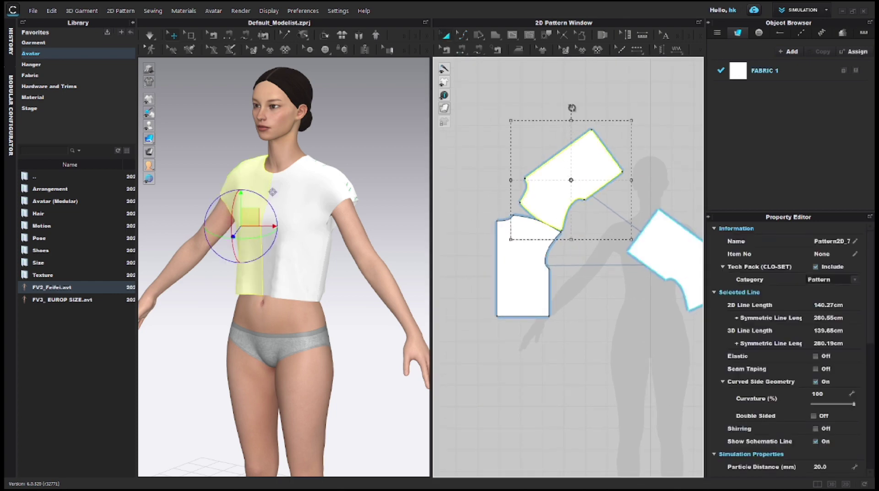
drag(571, 108, 616, 212)
drag(590, 185, 633, 265)
click(631, 320)
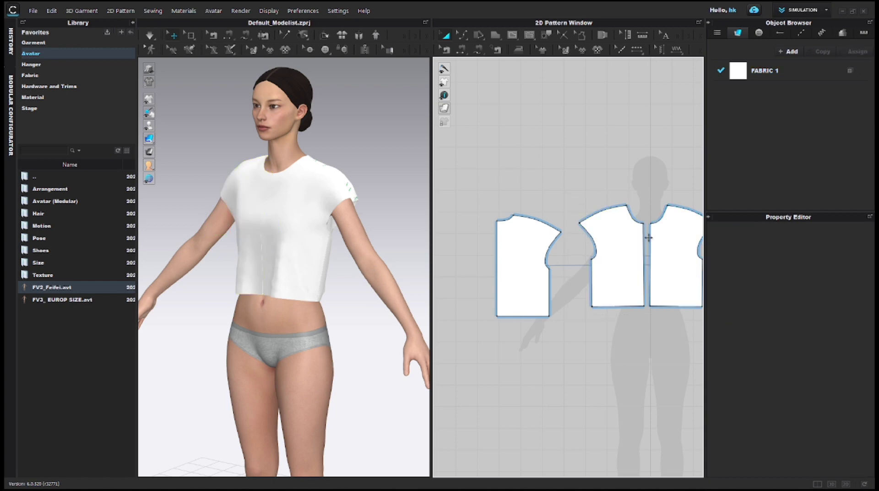
Step: Move the front neckline's upper curve point slightly away from the centre line to reshape the neck curve
scroll(652, 220, up, 3)
scroll(655, 206, up, 3)
click(581, 238)
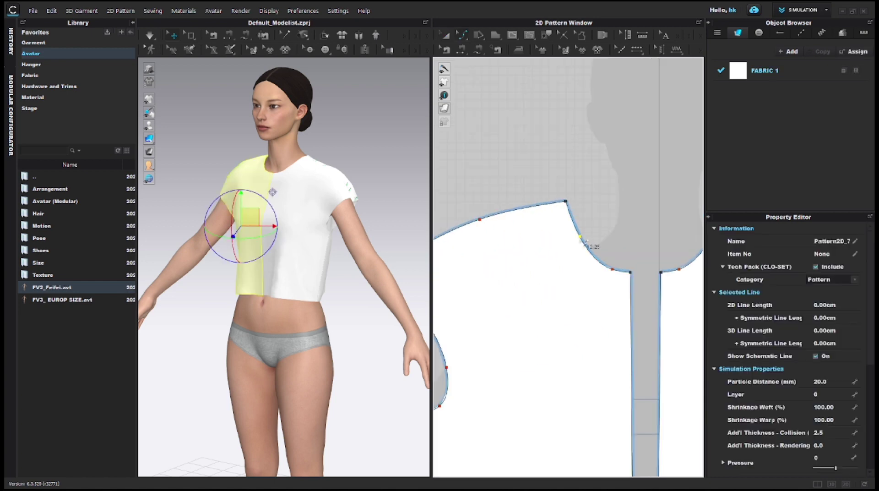
drag(579, 237, 575, 237)
click(603, 192)
scroll(603, 191, down, 4)
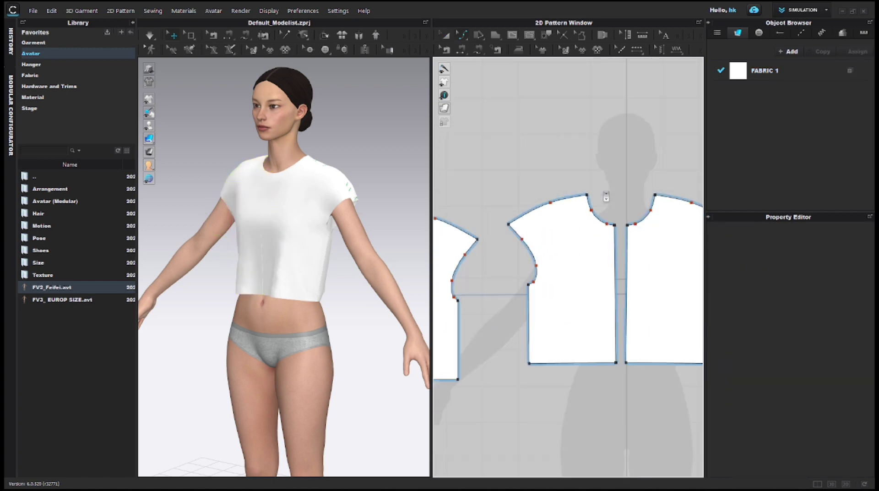
Step: Simulate the revised garment and pull its front and back in side view to settle the drape
scroll(503, 265, down, 3)
right_drag(506, 268, 533, 250)
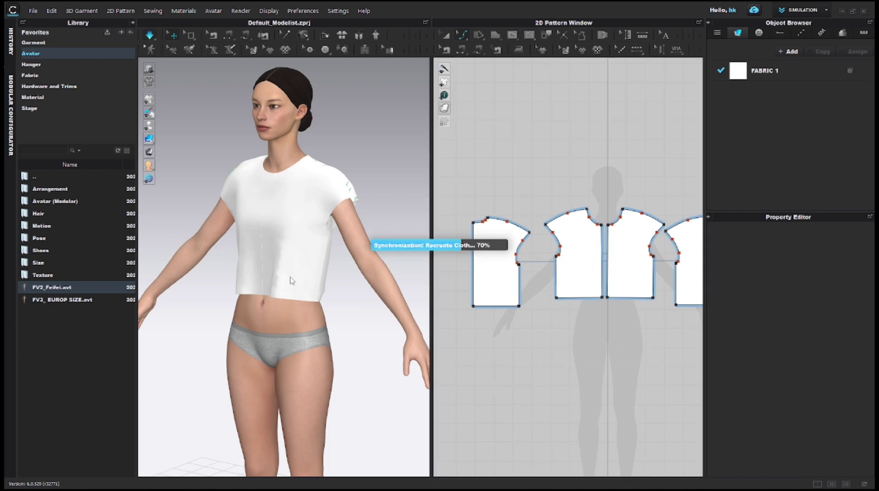
right_drag(295, 294, 339, 288)
click(257, 273)
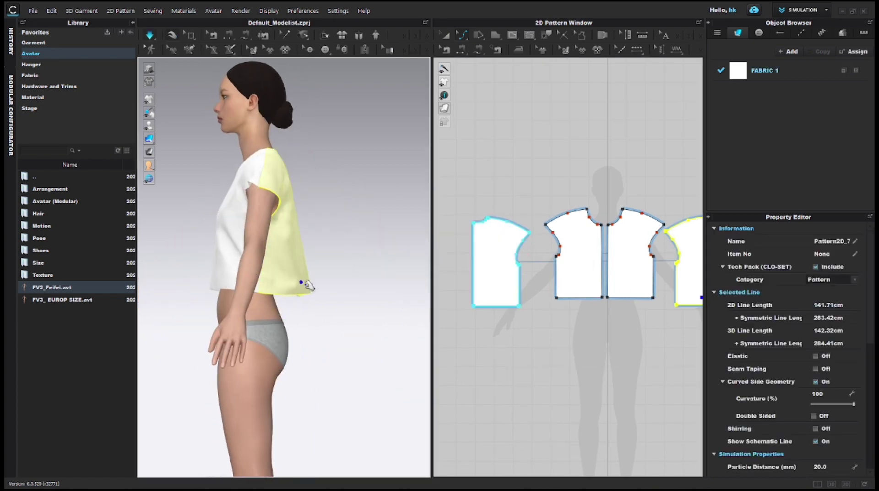
click(232, 272)
click(295, 273)
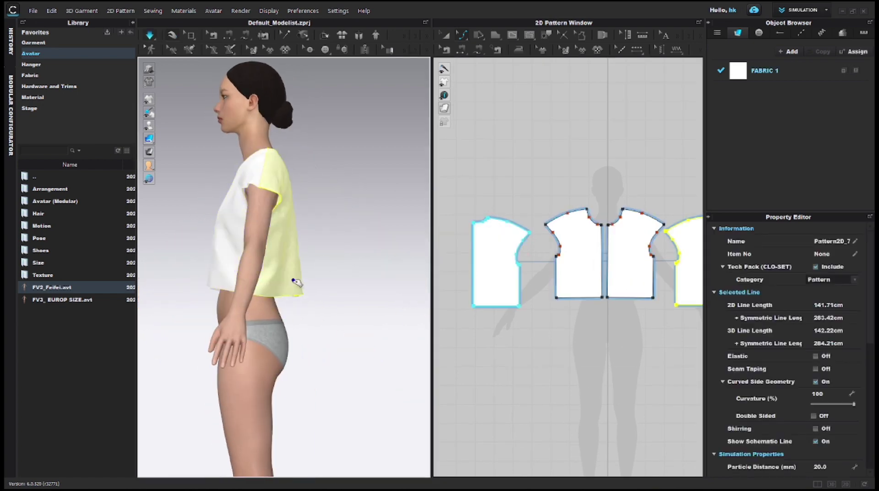
click(512, 366)
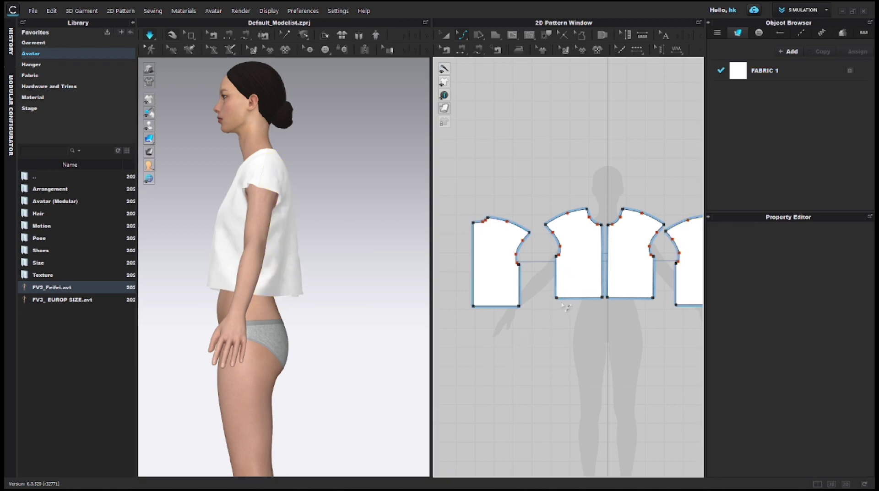
Step: Select all four bodice pieces and move them up, clear of the silhouette's arms
scroll(494, 339, down, 2)
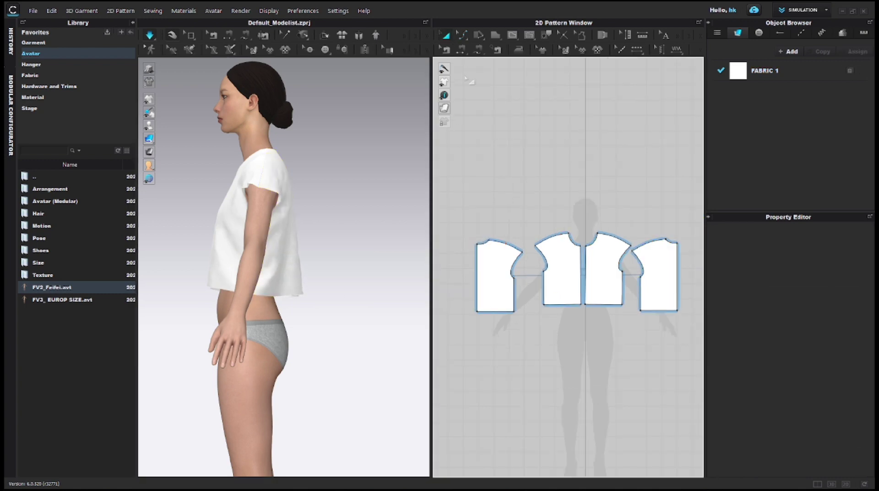
scroll(552, 271, down, 3)
scroll(540, 242, down, 1)
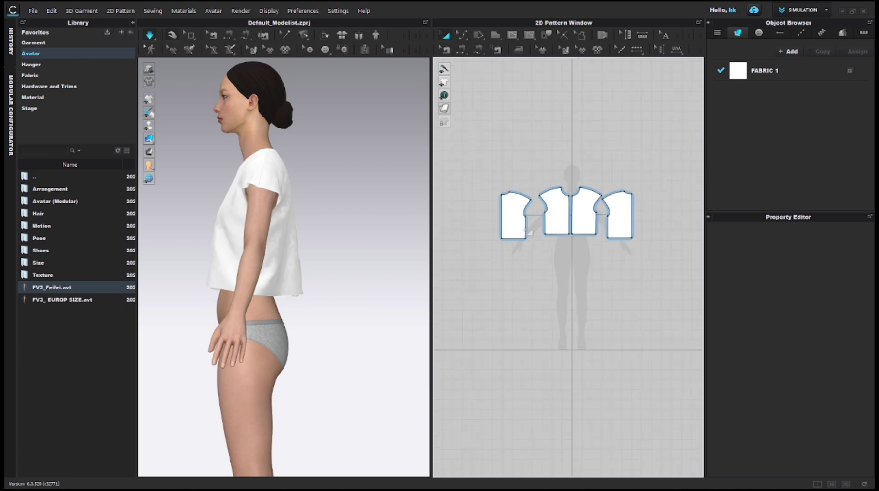
key(ctrl+a)
key(ctrl+c)
key(ctrl+v)
click(604, 145)
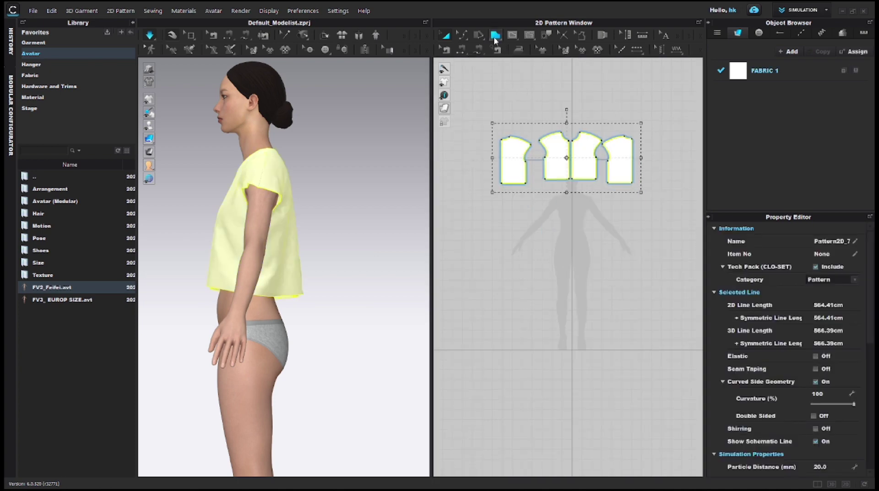
Step: Draw a four-point polygon sleeve piece over the silhouette's arm, with an upper edge about 45 cm long
scroll(541, 243, up, 3)
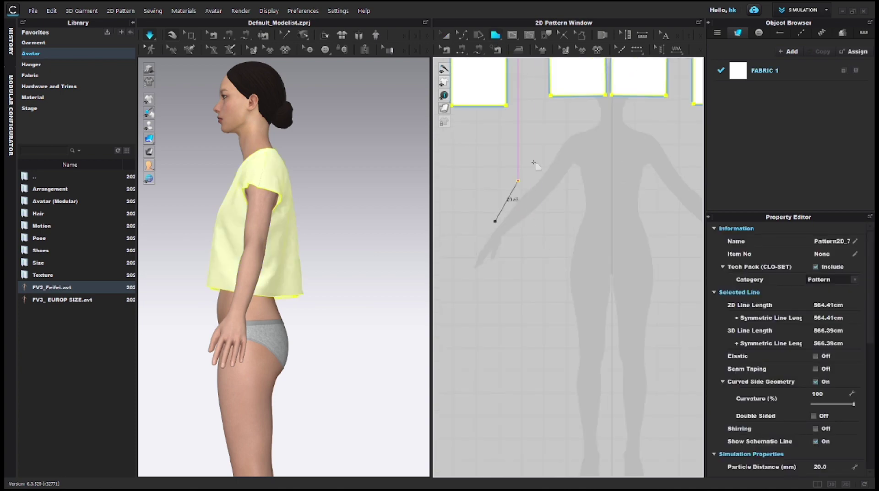
click(561, 144)
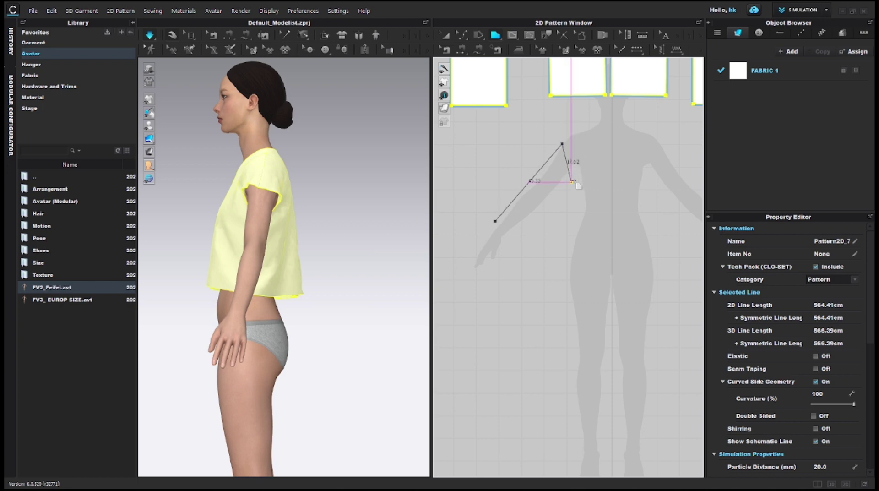
click(575, 182)
click(495, 221)
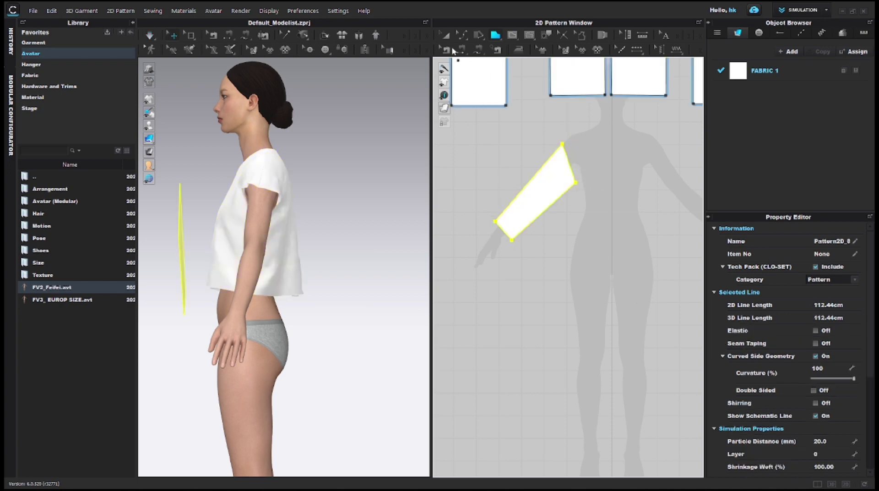
Step: Rotate the sleeve piece upright and place it beside the silhouette's arm
key(a)
drag(519, 124, 488, 140)
click(543, 274)
drag(539, 204, 512, 223)
click(581, 231)
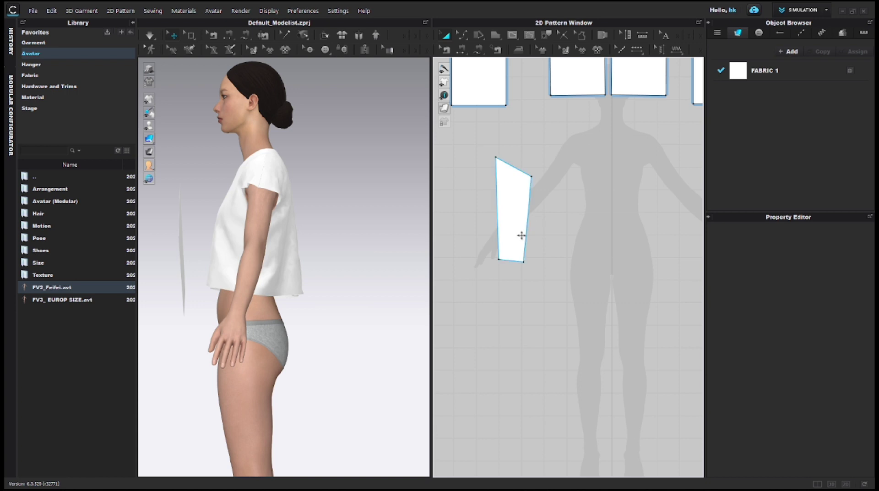
Step: Level the half sleeve's hem corner and move its underarm corner slightly outward
scroll(522, 261, up, 2)
click(525, 259)
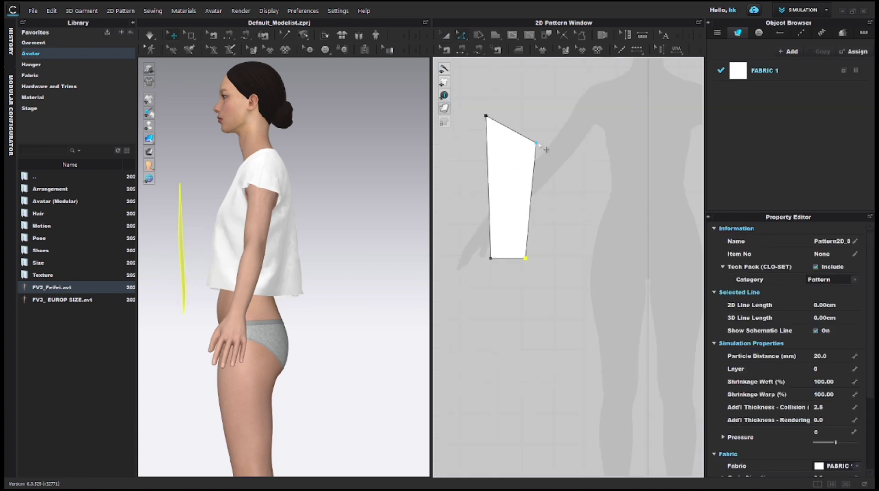
drag(535, 143, 544, 143)
Step: Bend the half sleeve's upper edge into an S-shaped cap, raised near the centre and hollowed near the underarm
scroll(518, 142, up, 3)
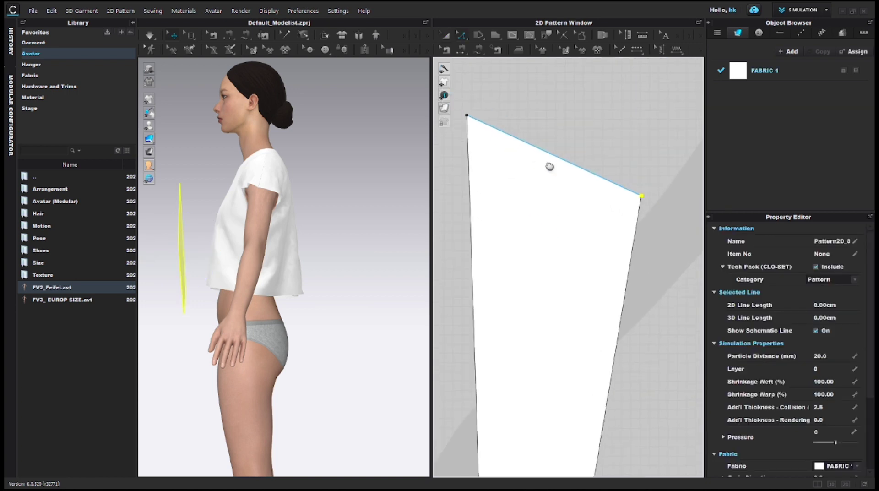
click(551, 196)
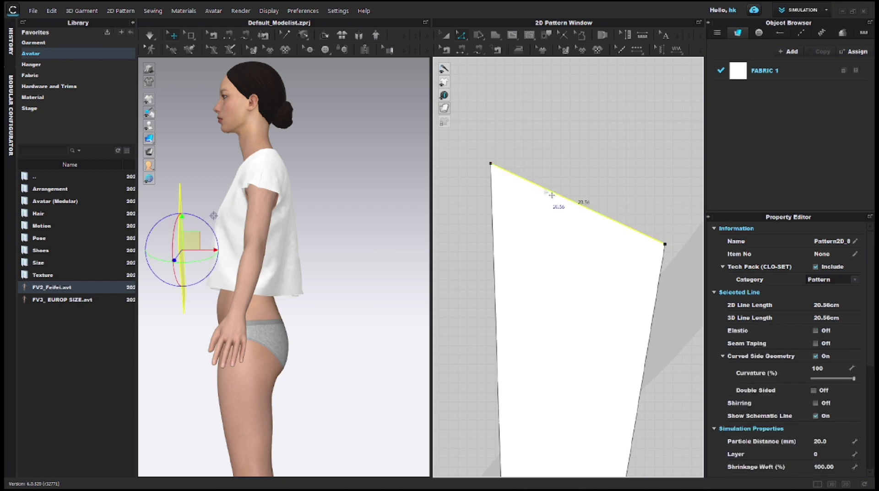
key(v)
drag(538, 185, 530, 168)
drag(609, 204, 660, 243)
Step: Measure the combined length of the back and front armhole curves
scroll(619, 176, down, 8)
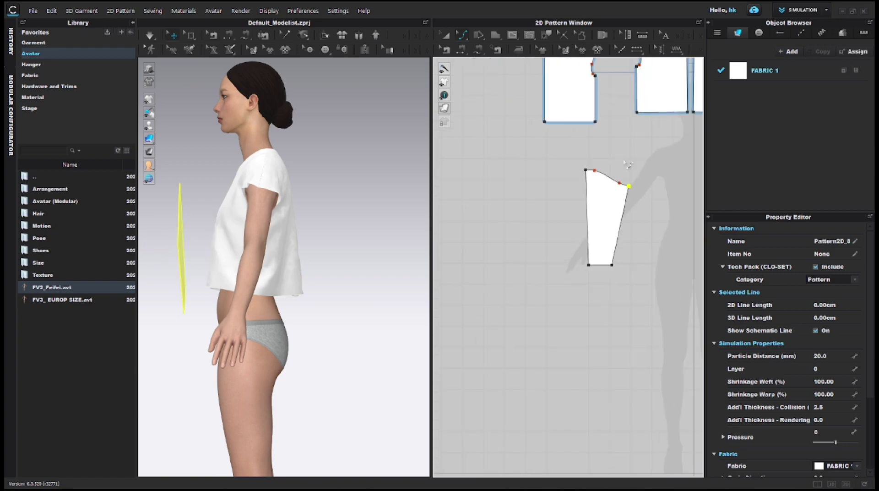
middle_drag(627, 168, 635, 340)
scroll(615, 262, up, 4)
middle_drag(615, 263, 525, 330)
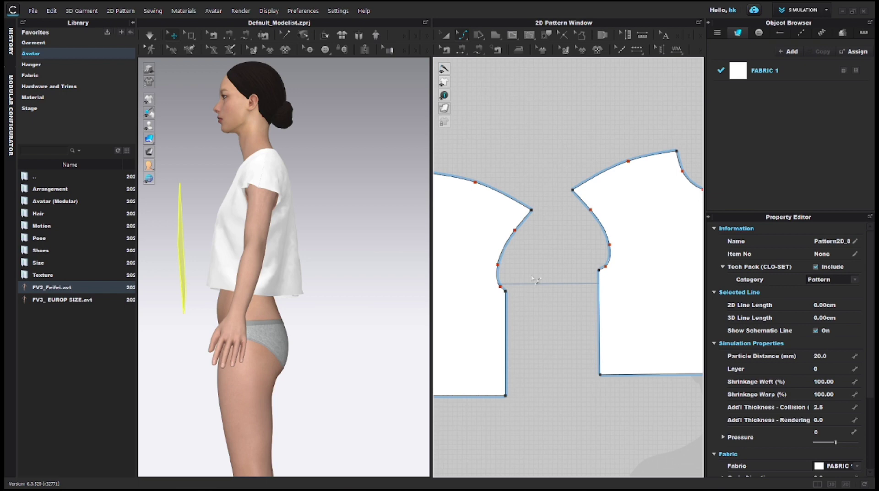
click(506, 250)
shift+click(610, 244)
scroll(571, 283, down, 4)
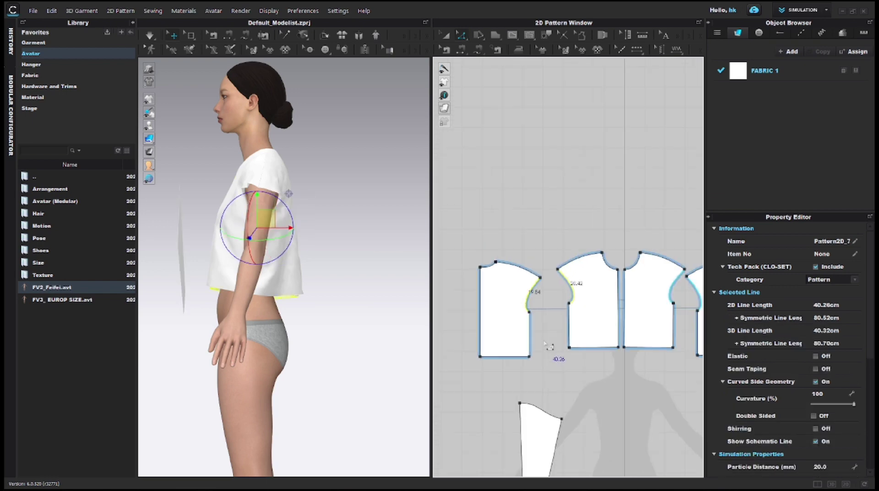
Step: Unfold the half sleeve about its straight long edge into a full symmetric sleeve
key(a)
click(528, 316)
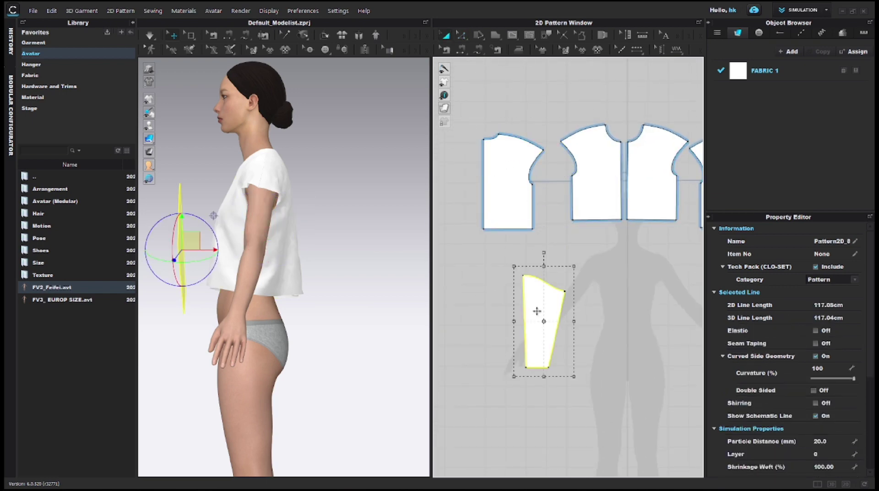
scroll(551, 287, up, 2)
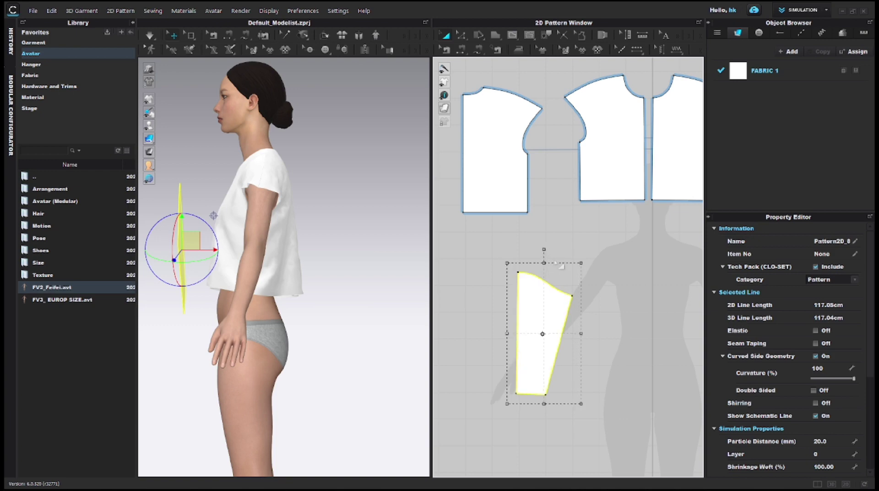
key(Escape)
scroll(508, 347, up, 3)
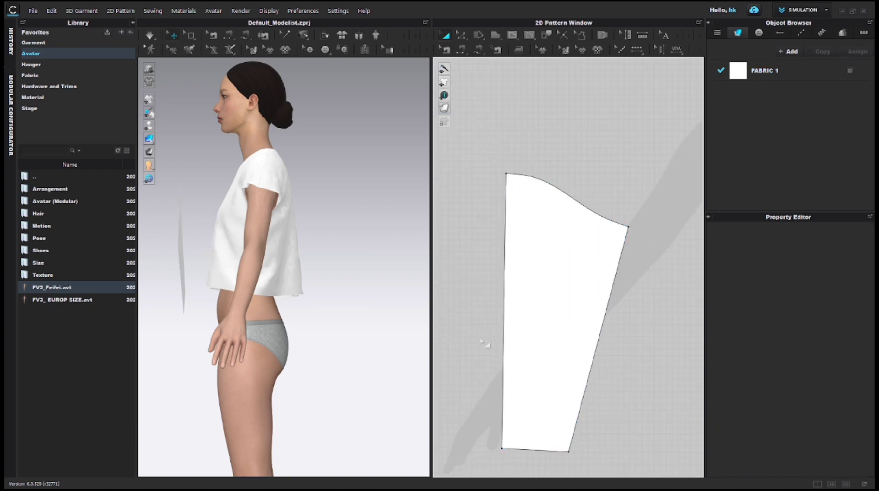
click(504, 340)
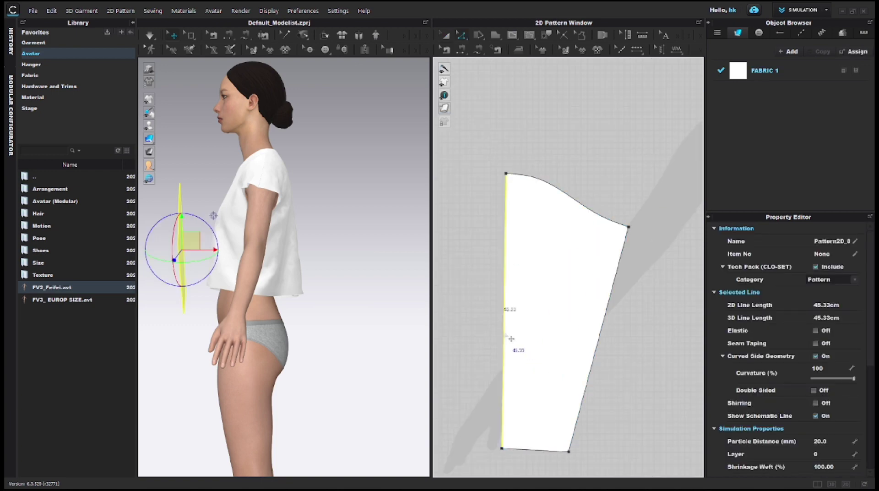
right_click(503, 324)
click(520, 287)
scroll(513, 300, down, 4)
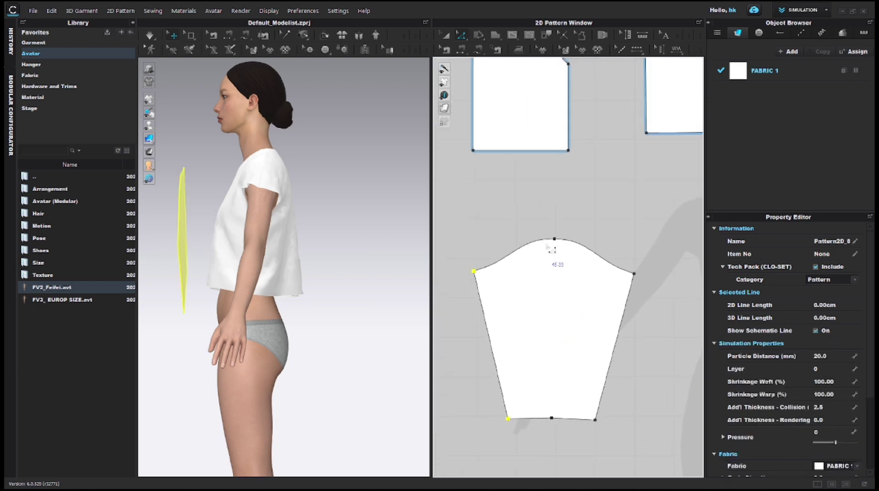
Step: Convert the point at the middle of the sleeve cap to a curve point, joining both cap halves into one edge
click(554, 239)
right_click(554, 239)
click(580, 310)
Step: Change the sleeve cap's length to 40.26 cm with the direction set to Both
click(558, 238)
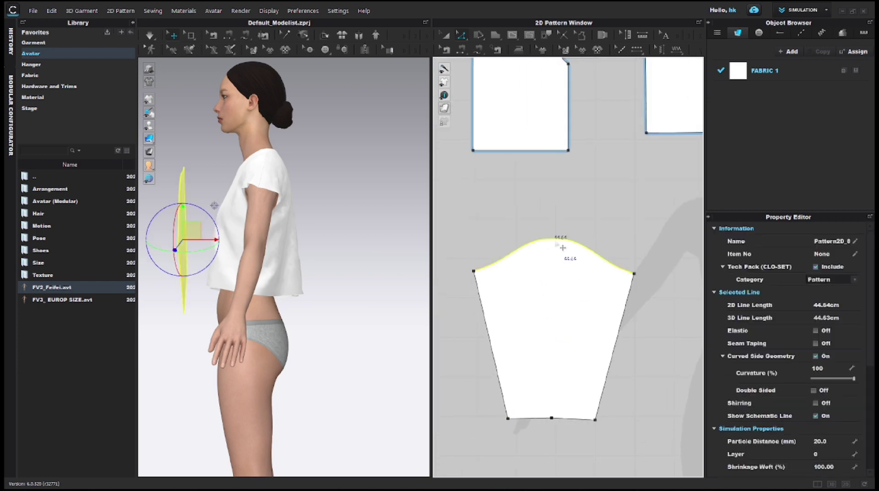
right_click(555, 239)
click(581, 323)
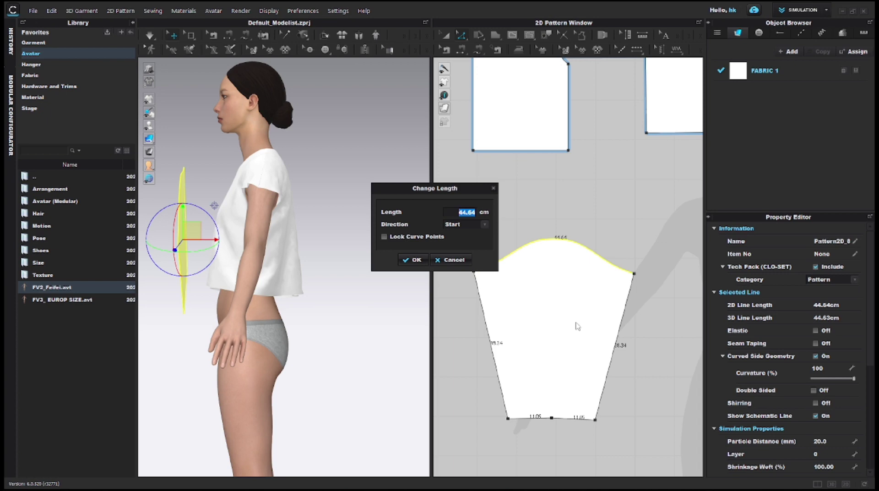
text(40.26)
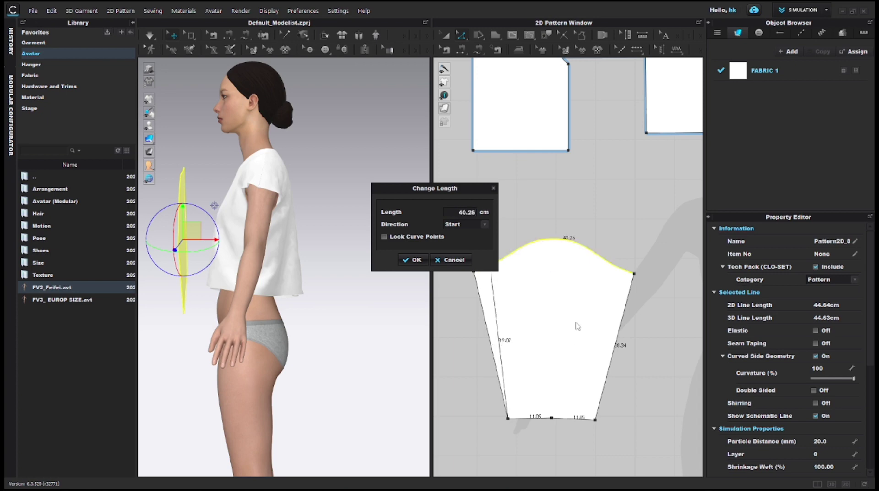
click(463, 240)
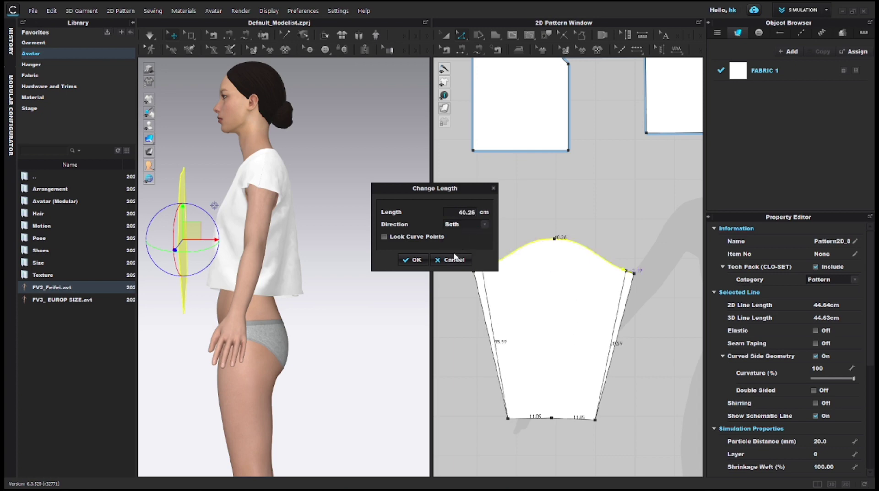
click(414, 260)
Step: Merge the sleeve hem's two halves at their centre point and straighten the hem edge
scroll(506, 398, down, 5)
click(507, 382)
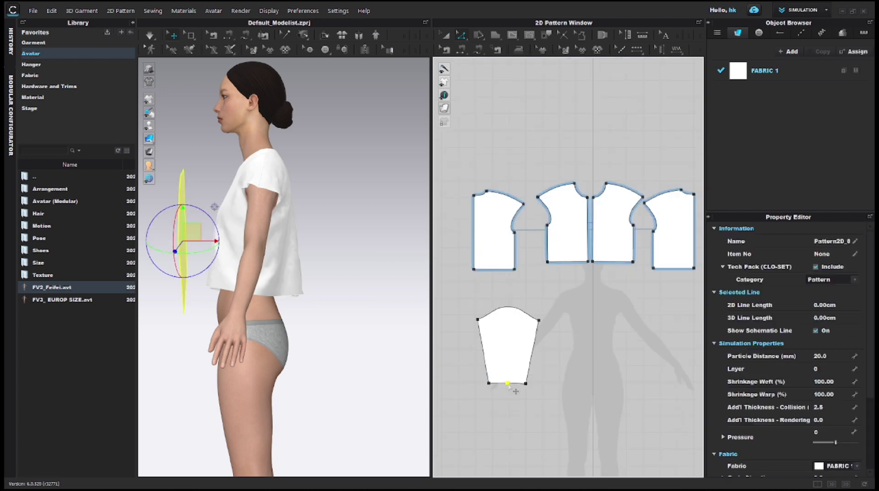
right_click(507, 383)
click(536, 425)
scroll(533, 401, up, 3)
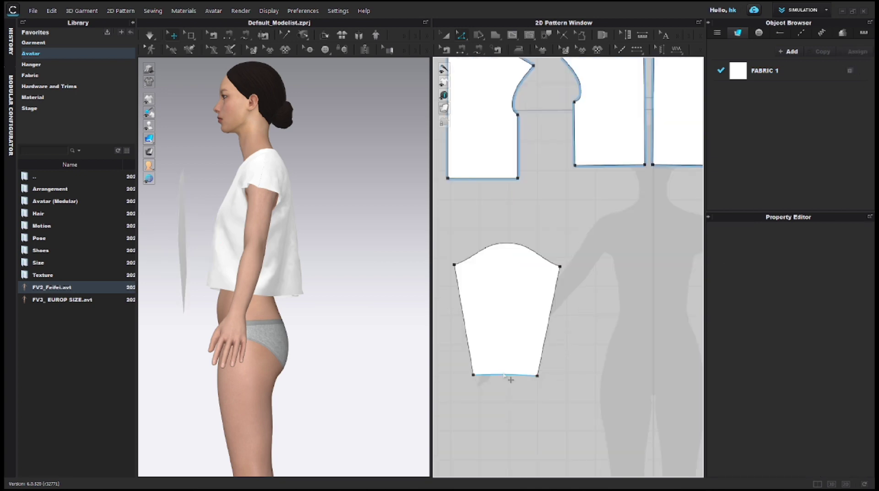
click(504, 374)
scroll(507, 373, up, 5)
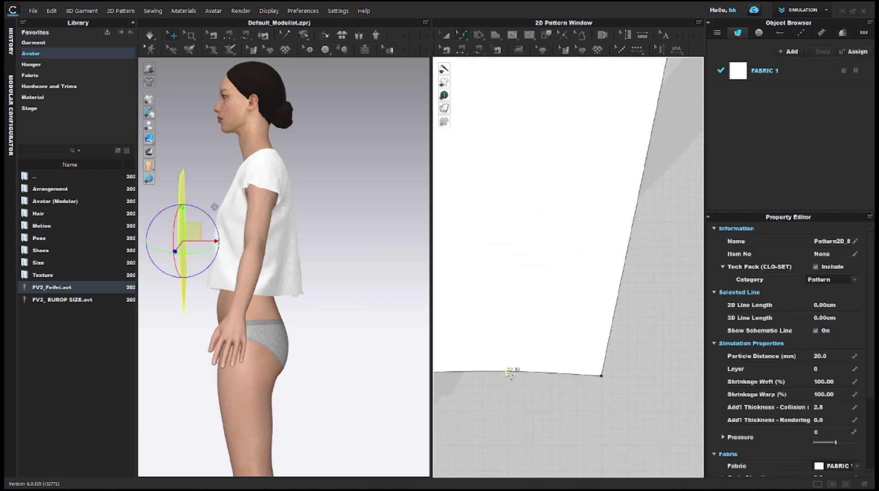
scroll(514, 379, down, 5)
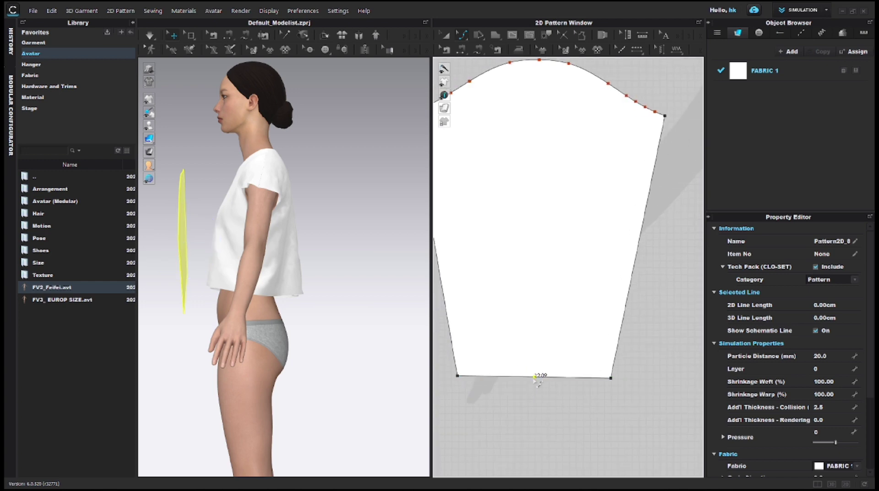
click(537, 392)
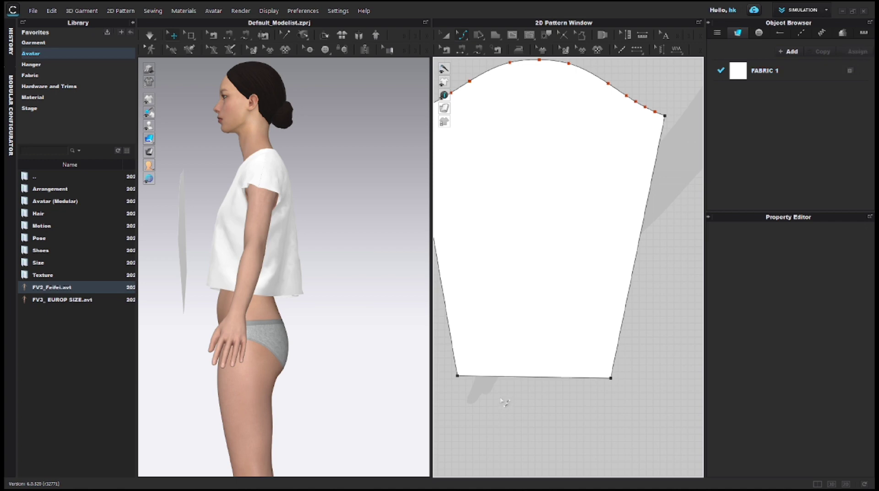
Step: Sew the sleeve cap to the front and back armhole curves as a one-to-many seam
scroll(505, 402, down, 2)
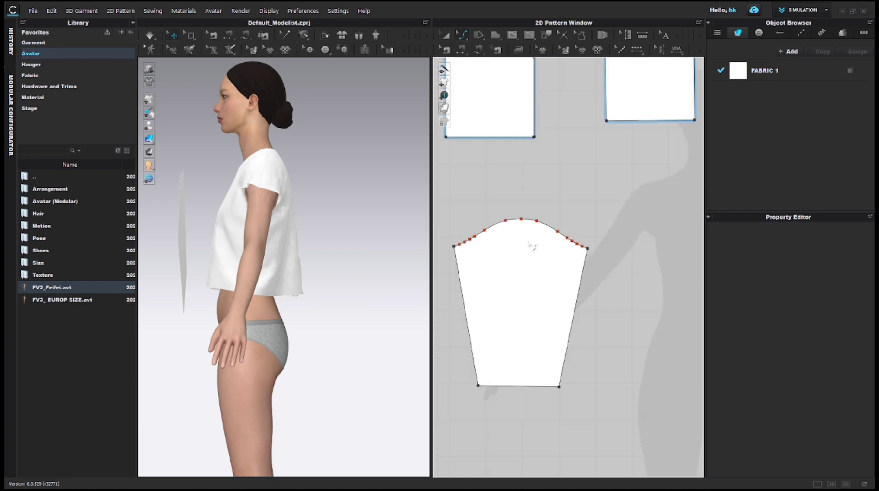
middle_drag(528, 244, 540, 250)
scroll(540, 249, down, 2)
middle_drag(565, 210, 528, 288)
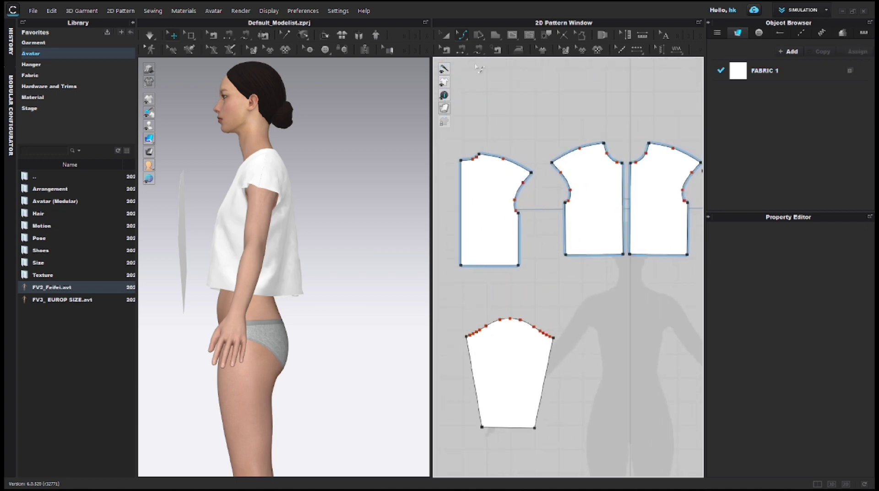
click(463, 50)
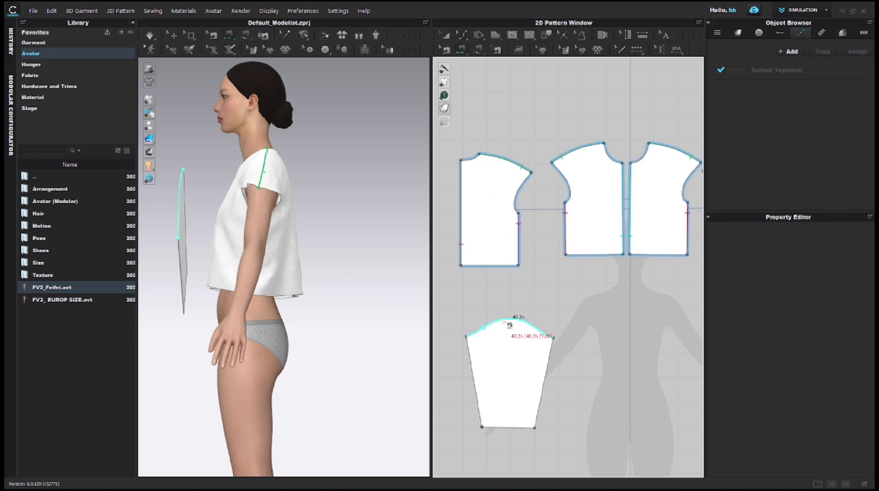
click(539, 334)
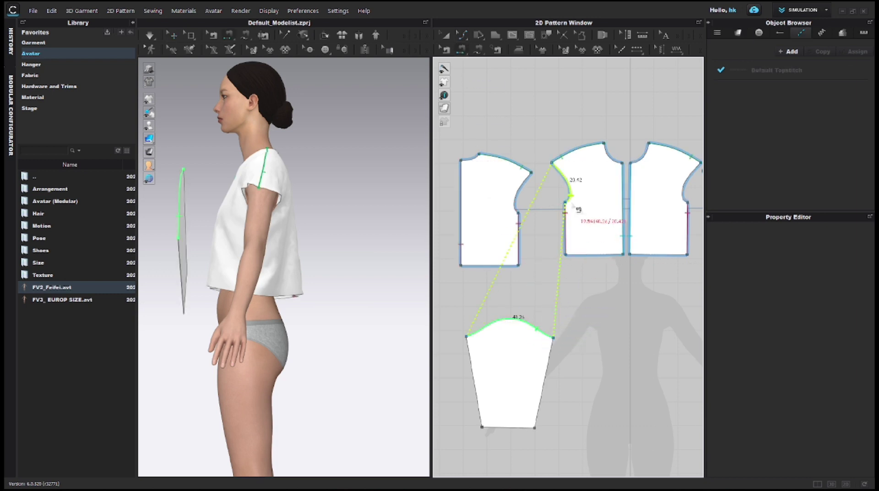
click(569, 183)
click(526, 197)
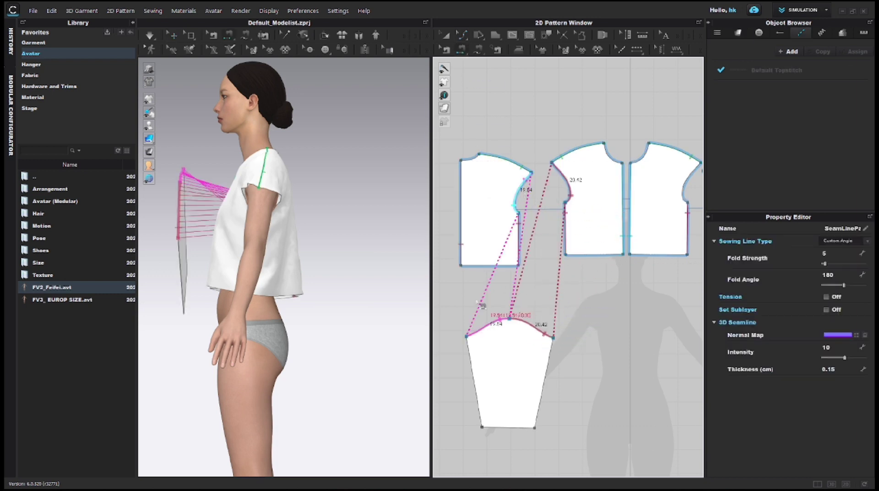
Step: Arrange the sleeve piece around the avatar's arm using the outer arm arrangement point
key(2)
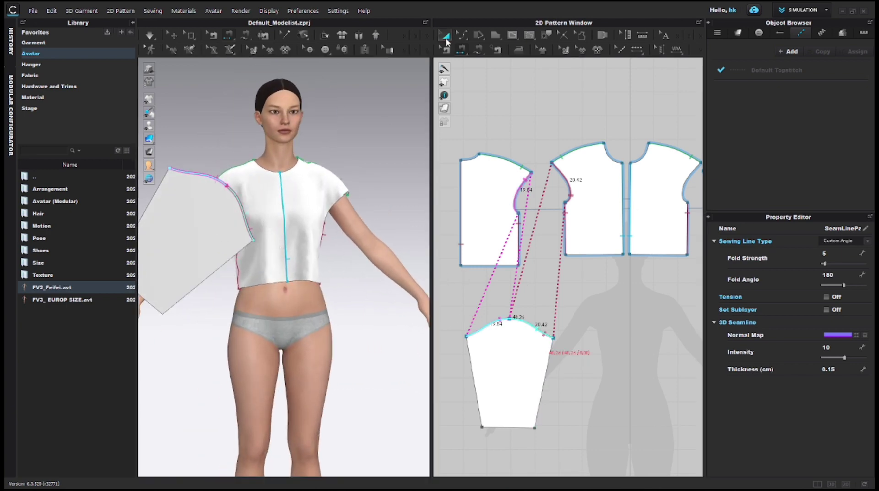
click(445, 36)
drag(219, 216, 375, 150)
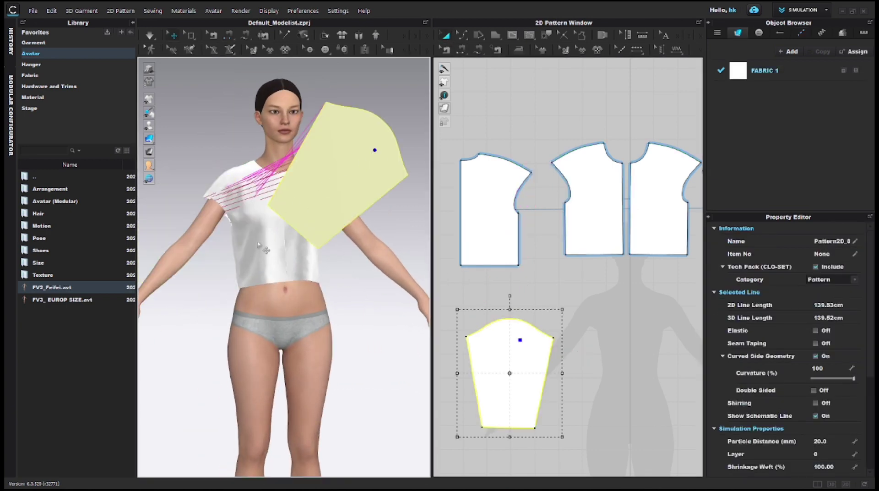
click(176, 126)
right_drag(384, 329, 598, 386)
click(239, 296)
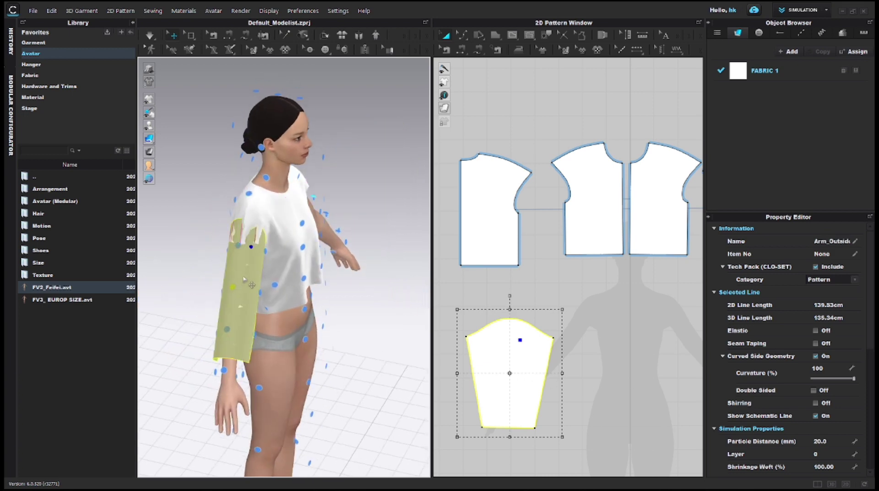
drag(243, 277, 244, 281)
key(2)
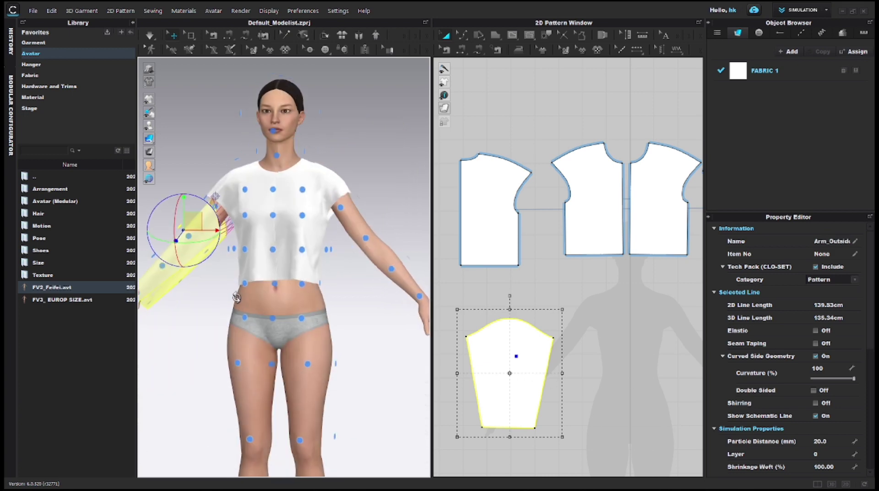
Step: Simulate the garment with the new sleeve attached and pull the sleeve in side view
click(526, 283)
key(space)
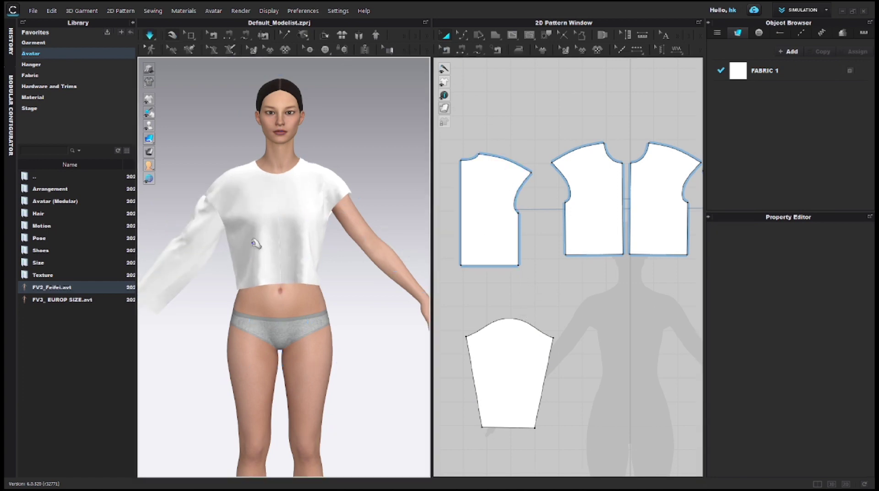
key(4)
click(311, 260)
click(258, 245)
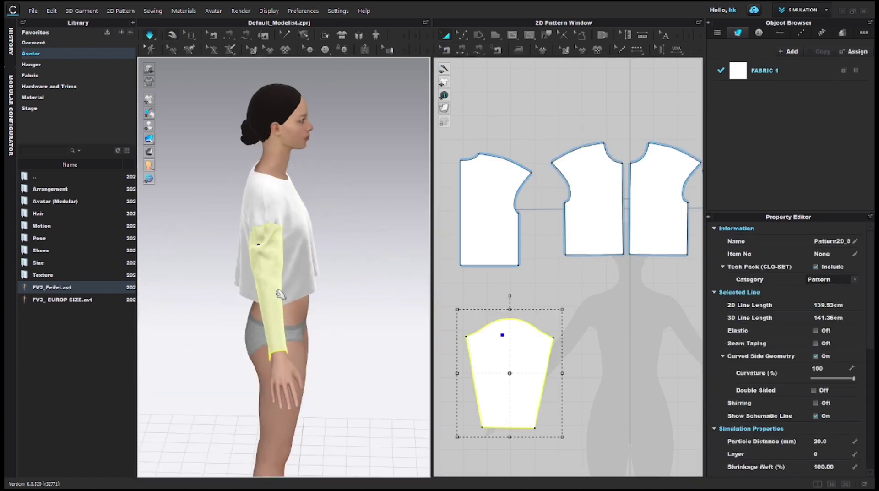
Step: Remove the curve points from the back and front shoulder lines to make both shoulders straight
click(463, 36)
click(511, 169)
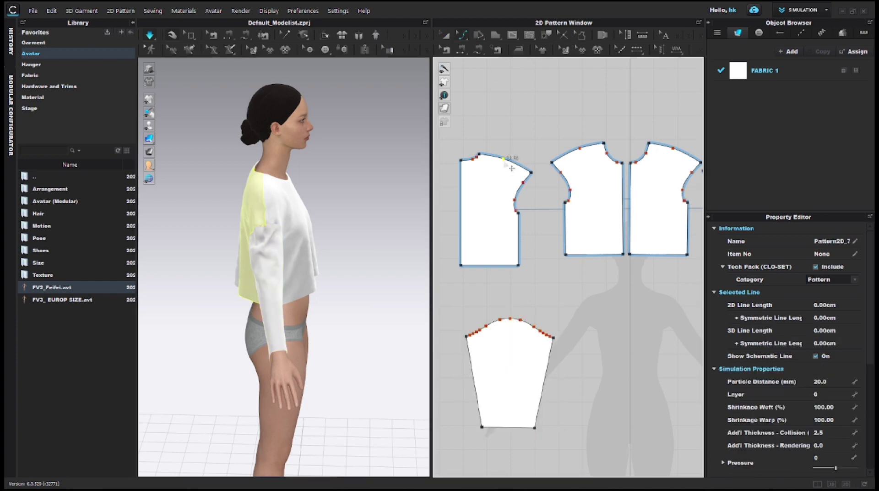
drag(579, 150, 579, 150)
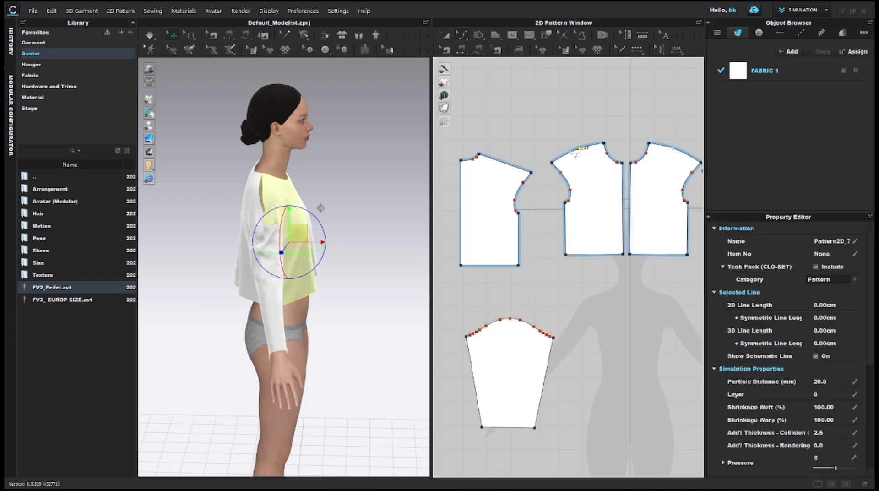
key(ctrl+z)
scroll(578, 157, up, 6)
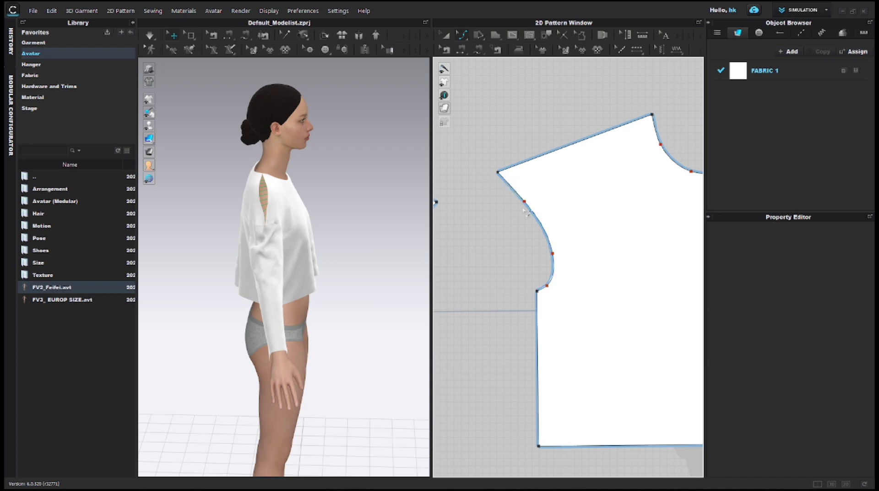
Step: Move the front bodice's underarm point outward and slightly down, and adjust the upper armhole curve point to reshape the armhole
drag(537, 290, 522, 301)
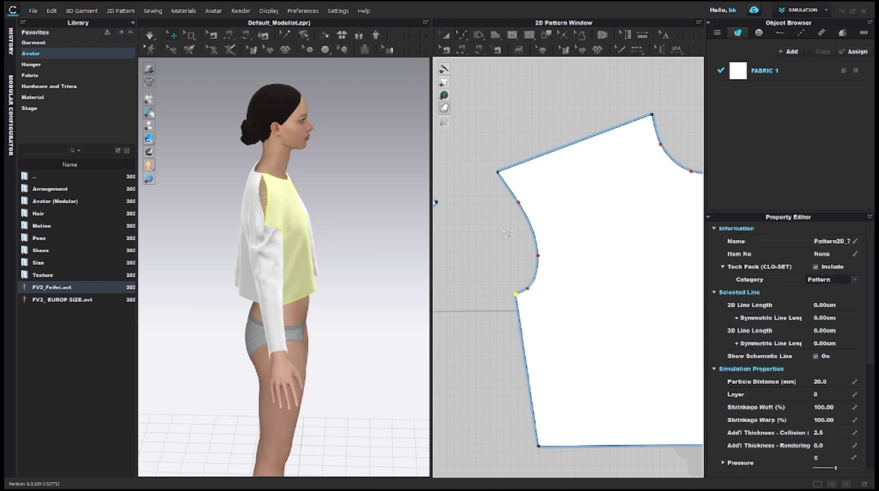
click(519, 209)
drag(513, 206, 515, 199)
right_click(515, 199)
click(526, 226)
click(490, 180)
Step: Shift the front bodice's shoulder tip inward and delete the extra segment point on the upper armhole curve
scroll(499, 173, up, 3)
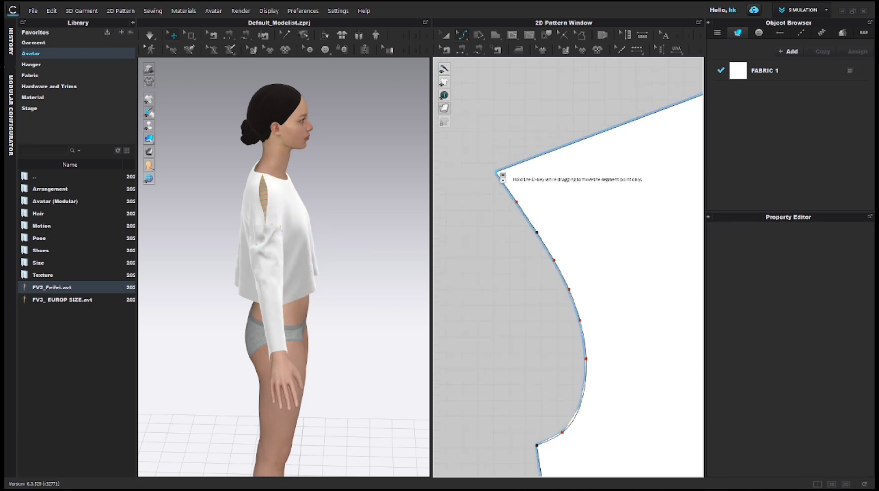
drag(496, 173, 505, 168)
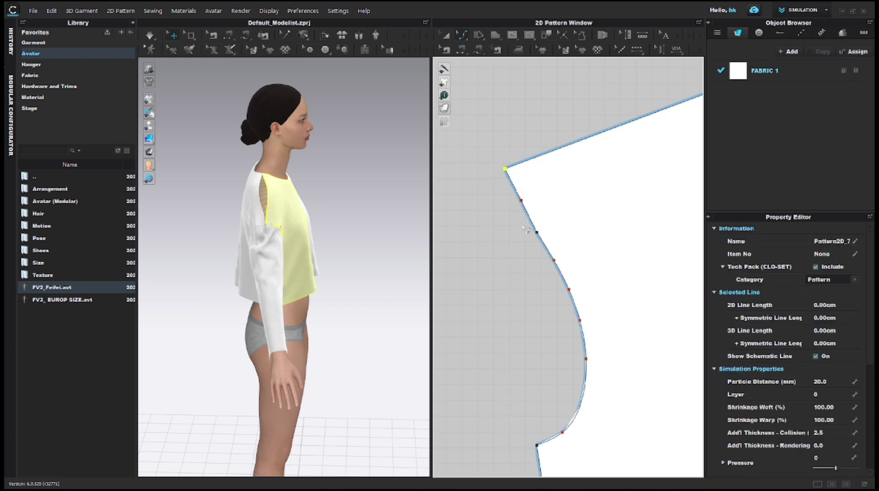
right_click(536, 232)
click(562, 292)
click(536, 232)
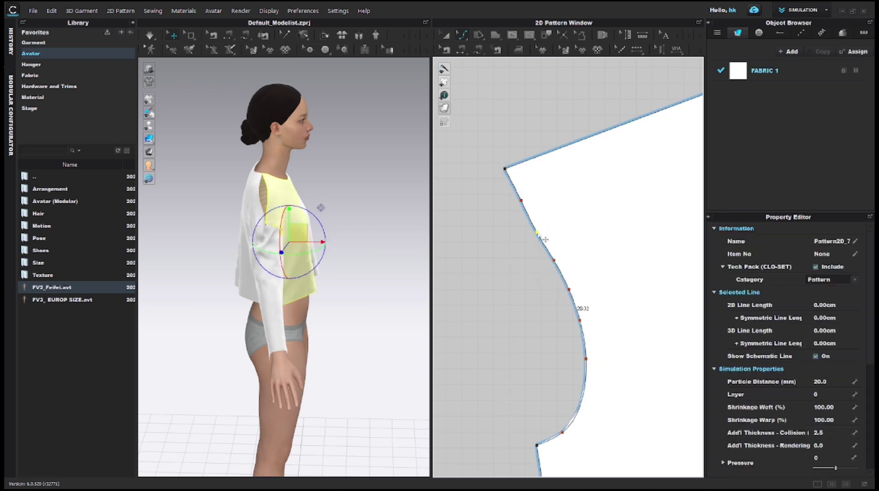
key(Delete)
scroll(525, 252, down, 3)
middle_drag(490, 259, 525, 273)
scroll(526, 273, down, 5)
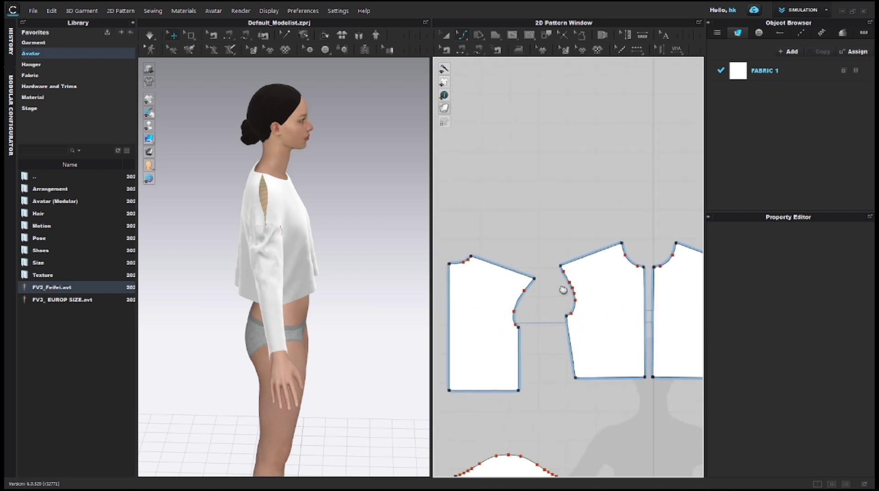
Step: Walk the back bodice piece onto the front piece so their shoulder lines meet, starting from the neck point
click(606, 37)
click(496, 258)
click(645, 245)
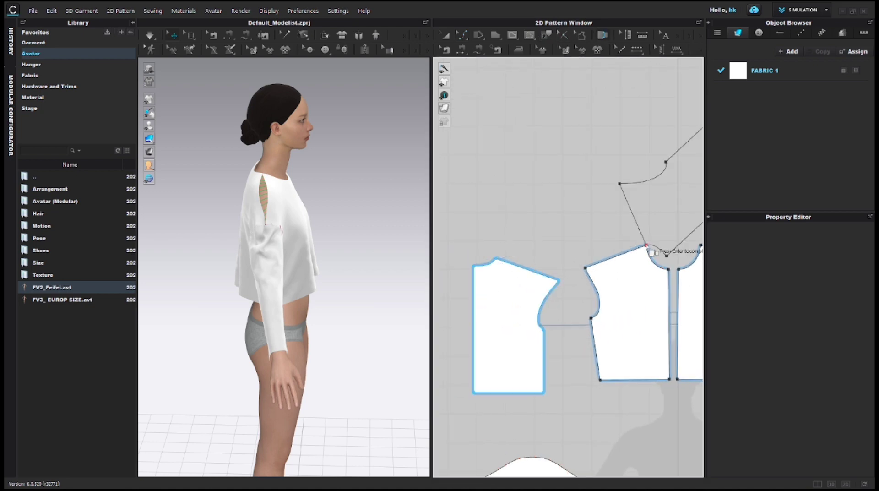
click(646, 247)
right_click(634, 255)
click(652, 300)
scroll(586, 289, up, 5)
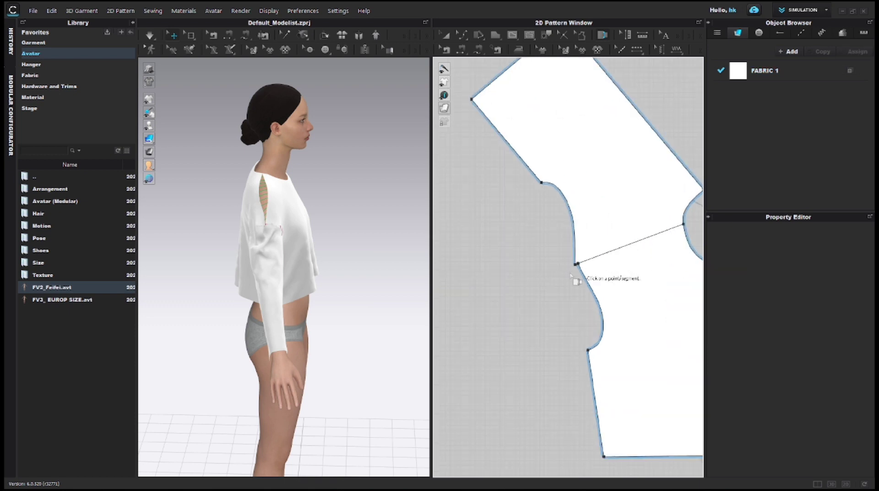
Step: Move the back bodice's underarm point outward and delete the armhole curve point nearest the shoulder tip
key(v)
drag(541, 182, 529, 189)
click(572, 240)
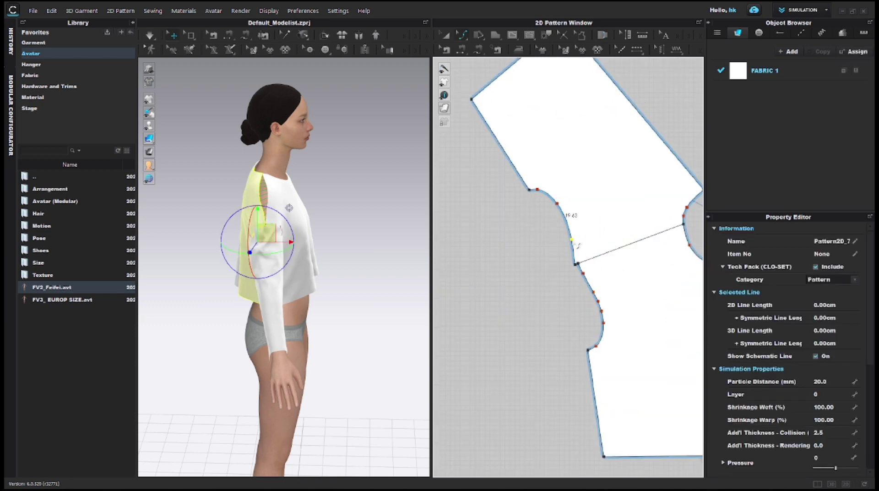
key(Delete)
Step: Add a curve point on the upper back armhole and adjust the curve points so it flows smoothly into the shoulder joint
scroll(579, 275, up, 5)
drag(566, 244, 572, 198)
drag(556, 145, 545, 145)
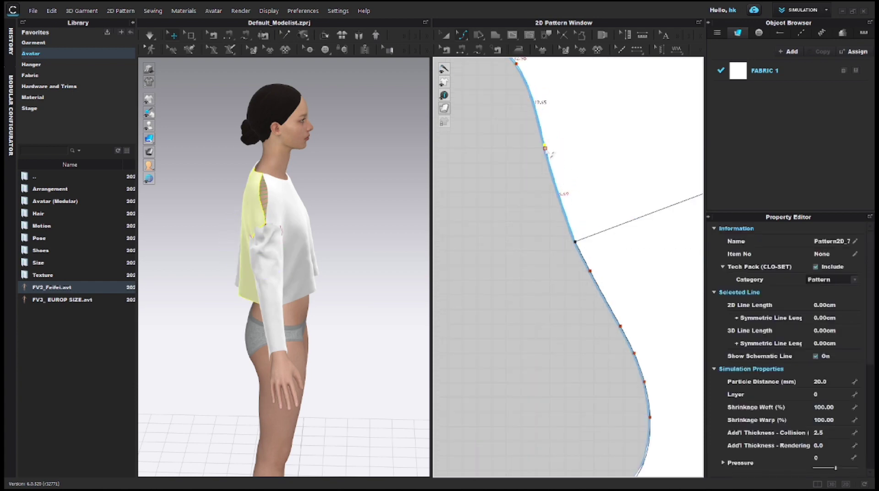
scroll(543, 136, down, 4)
middle_drag(533, 127, 510, 207)
click(509, 184)
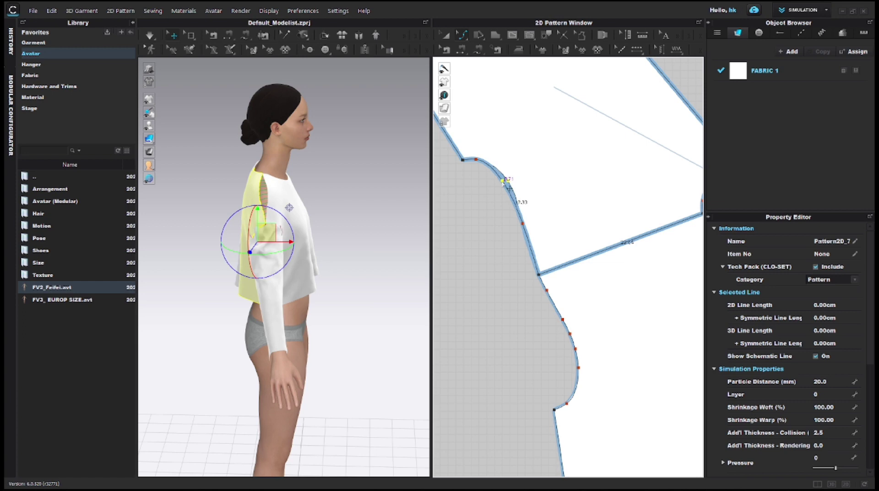
drag(503, 184, 502, 185)
scroll(508, 233, down, 3)
Step: Delete the surplus curve points on the front and back armholes and smooth the front curve across the shoulder joint
scroll(528, 270, up, 6)
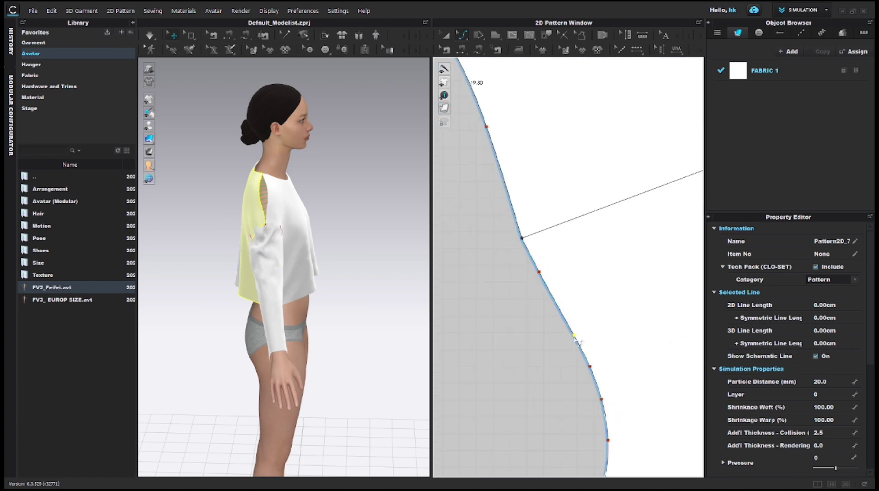
click(574, 336)
click(598, 374)
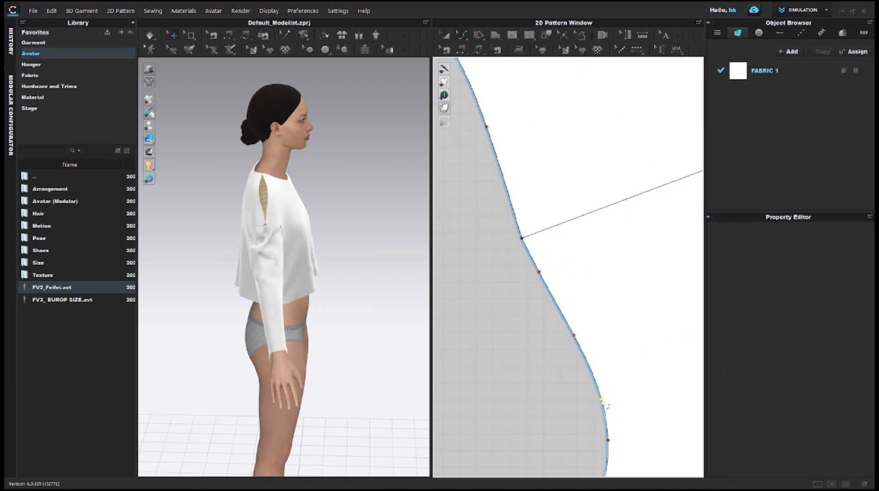
click(572, 341)
scroll(574, 334, down, 2)
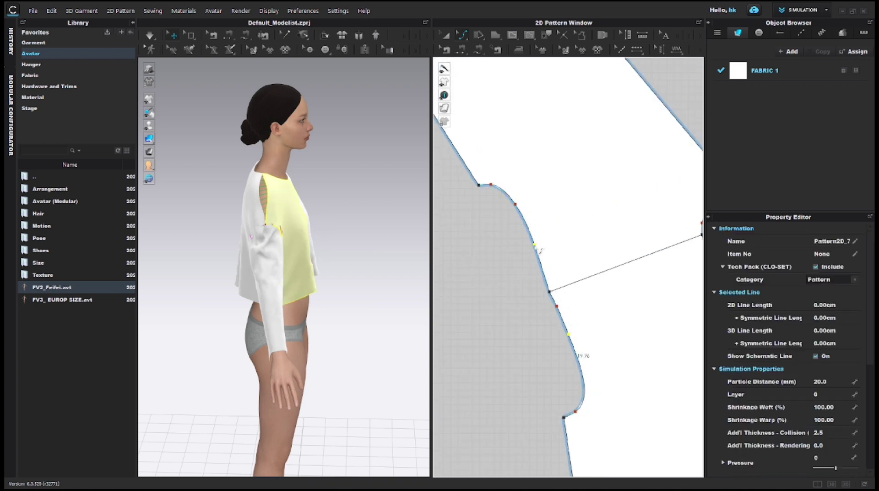
scroll(560, 305, up, 2)
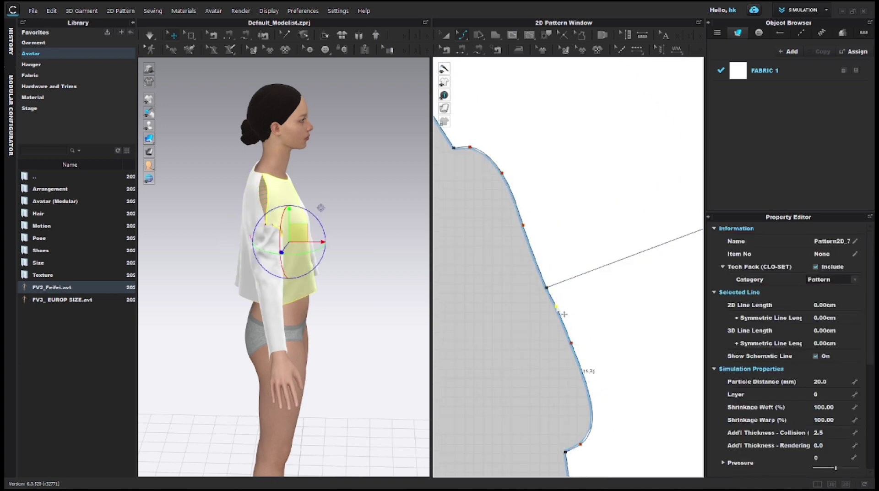
click(563, 314)
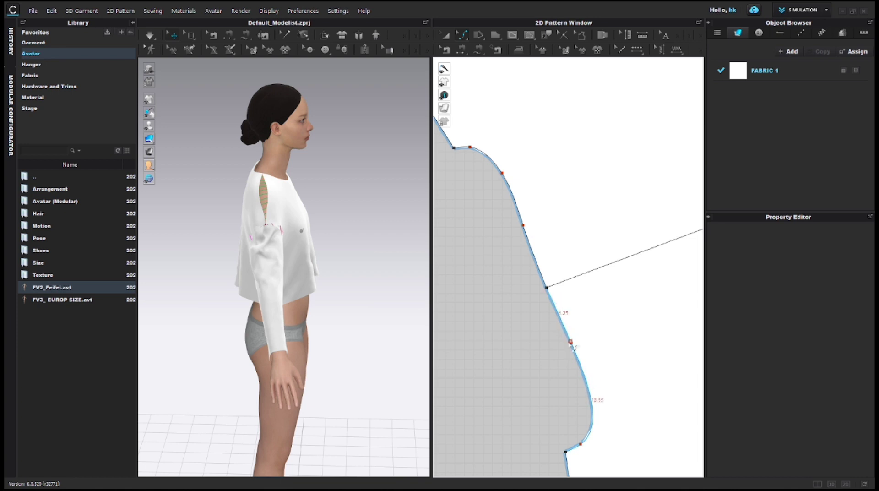
click(548, 285)
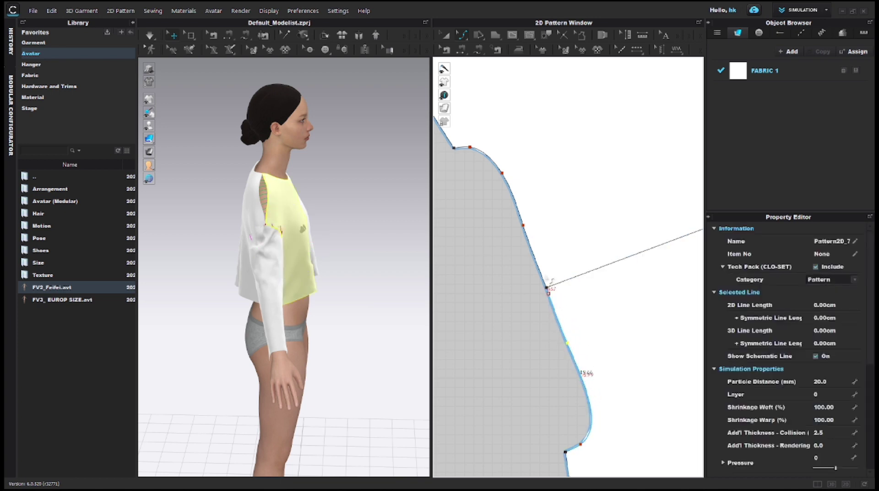
click(505, 181)
click(507, 181)
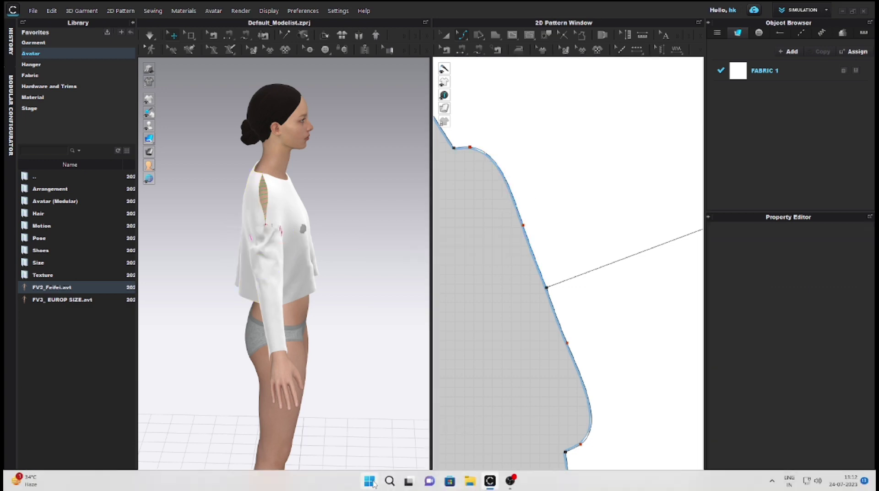
Step: Check the running processes in Task Manager
right_click(369, 480)
click(360, 366)
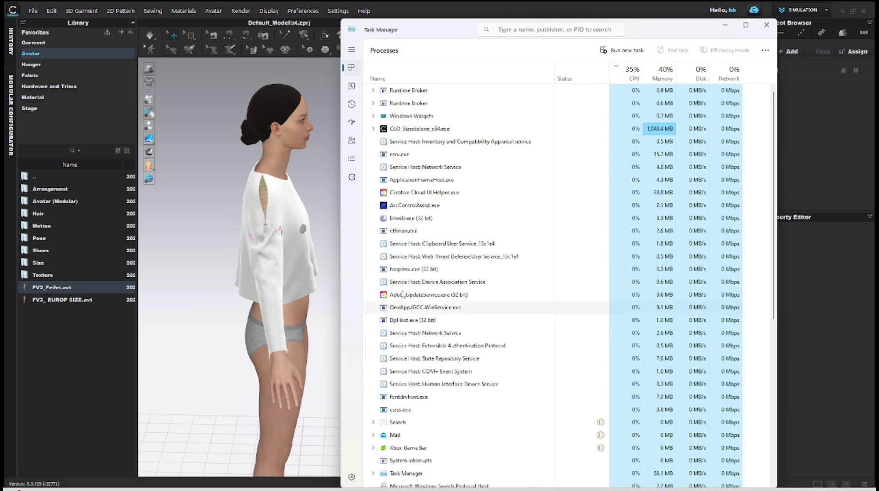
click(725, 25)
Step: Reshape the back armhole by moving its curve point outward and adding another one nearer the underarm
scroll(524, 256, up, 1)
click(523, 225)
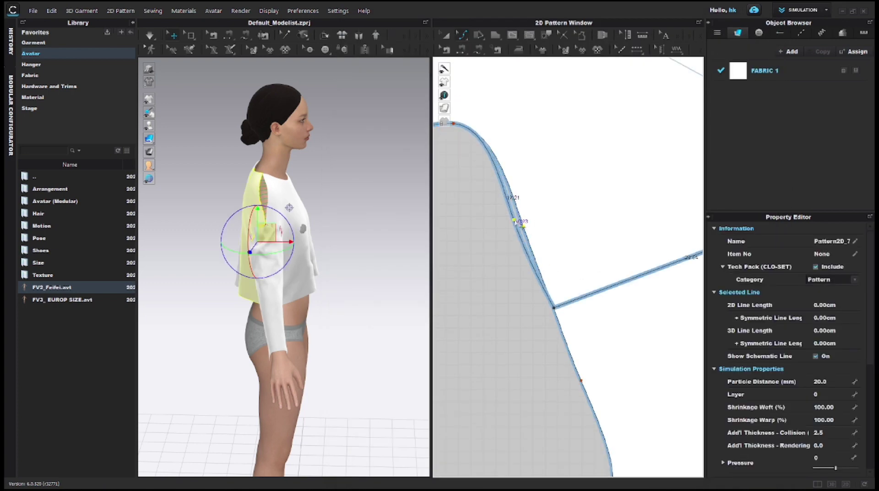
scroll(508, 268, down, 3)
scroll(497, 219, up, 5)
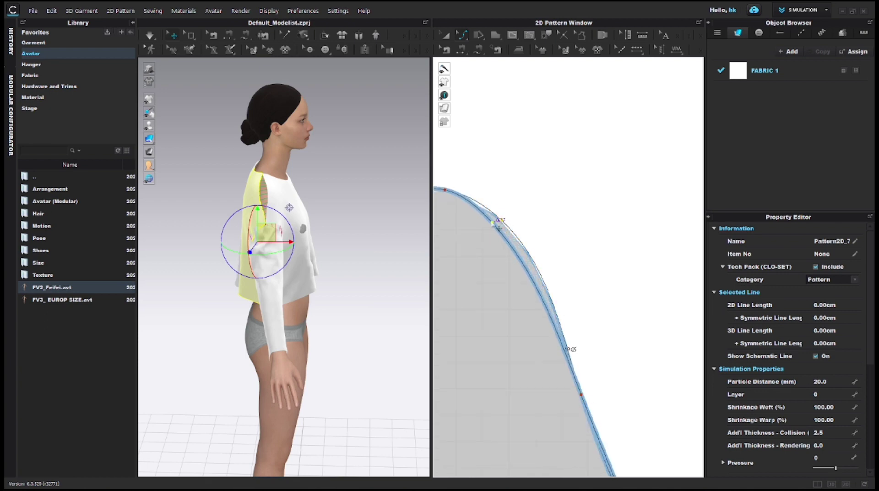
scroll(500, 227, down, 5)
scroll(537, 248, up, 4)
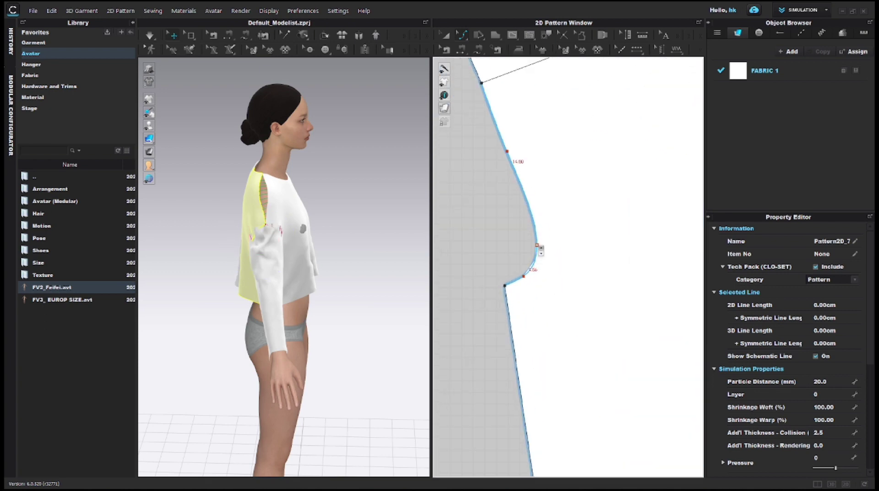
Step: Add a curve point just above the front underarm to round the lower armhole, and simulate the garment in front view
click(545, 243)
scroll(505, 198, down, 3)
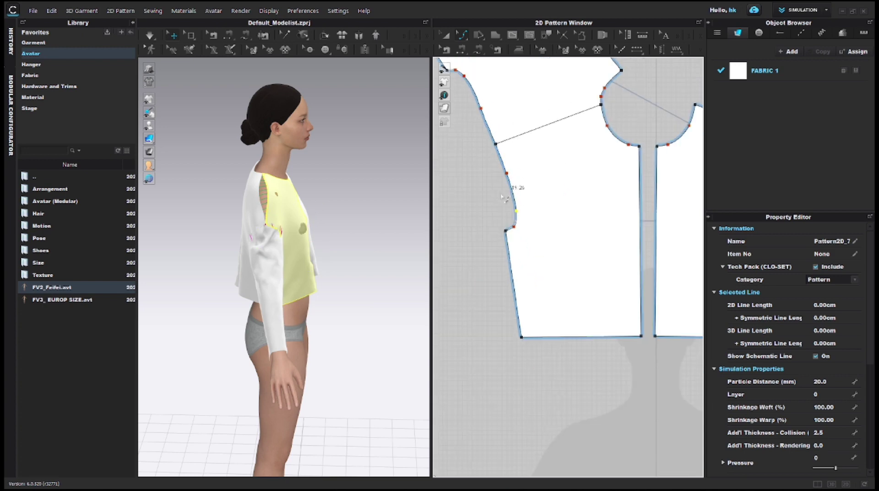
scroll(494, 193, down, 3)
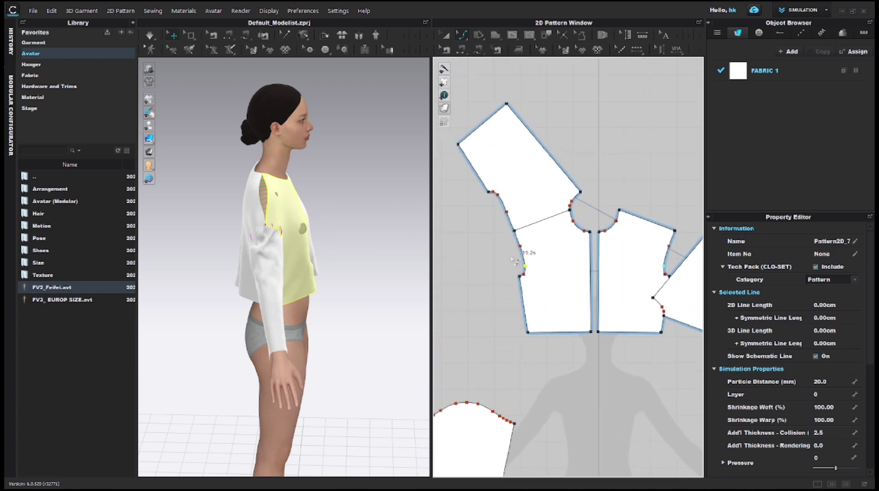
right_drag(410, 267, 300, 259)
key(space)
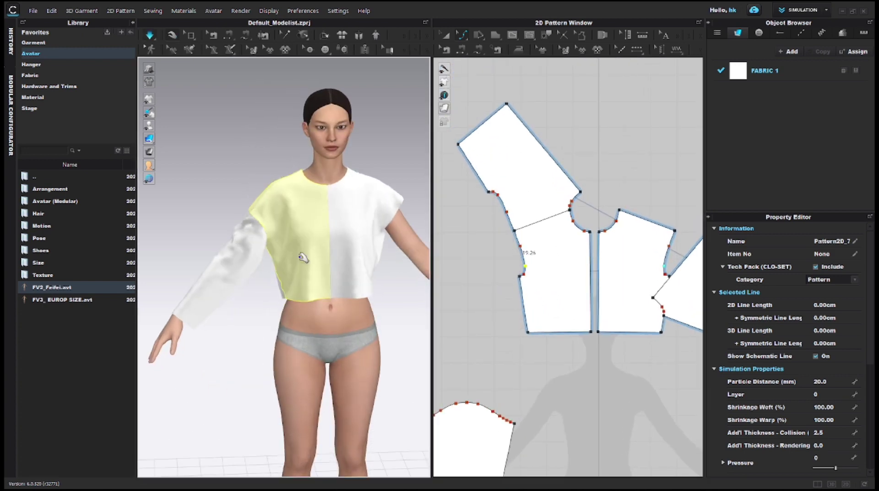
Step: Delete the clustered curve points near both ends of the sleeve cap
middle_drag(476, 333, 530, 214)
scroll(512, 313, up, 3)
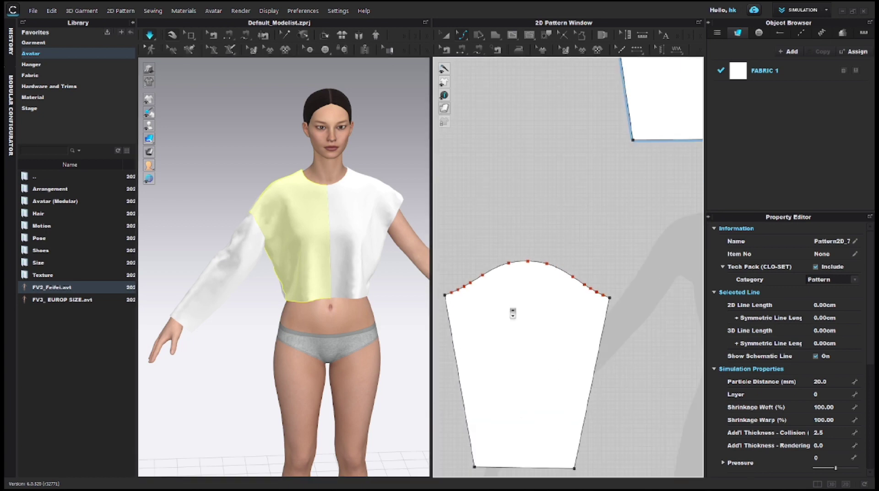
drag(446, 278, 497, 299)
key(Delete)
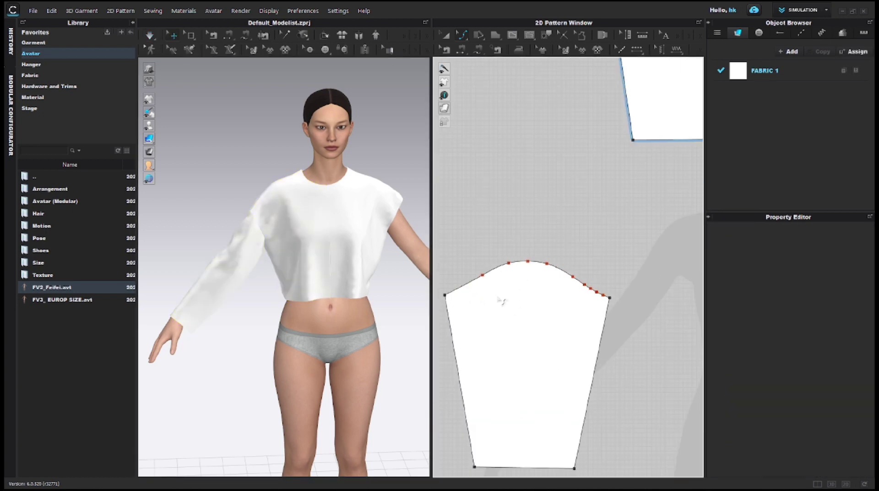
drag(607, 301, 608, 303)
key(Delete)
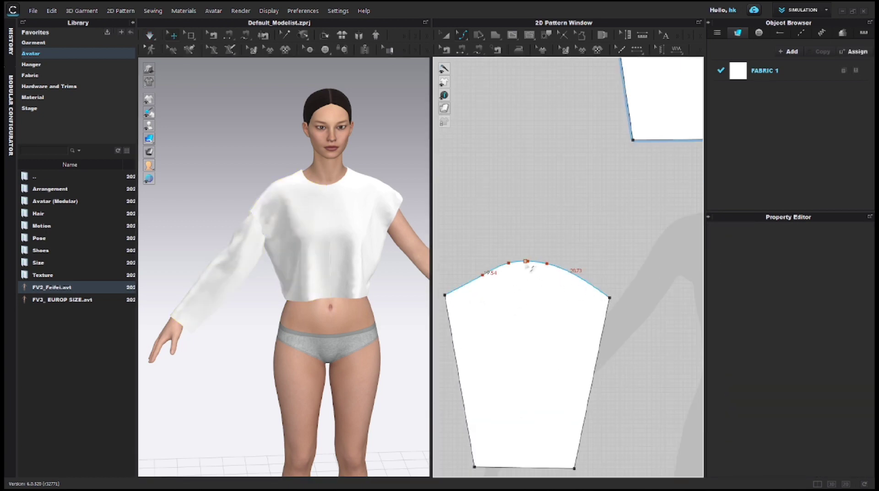
Step: Raise both underarm points of the sleeve together to flatten the sleeve cap
click(445, 295)
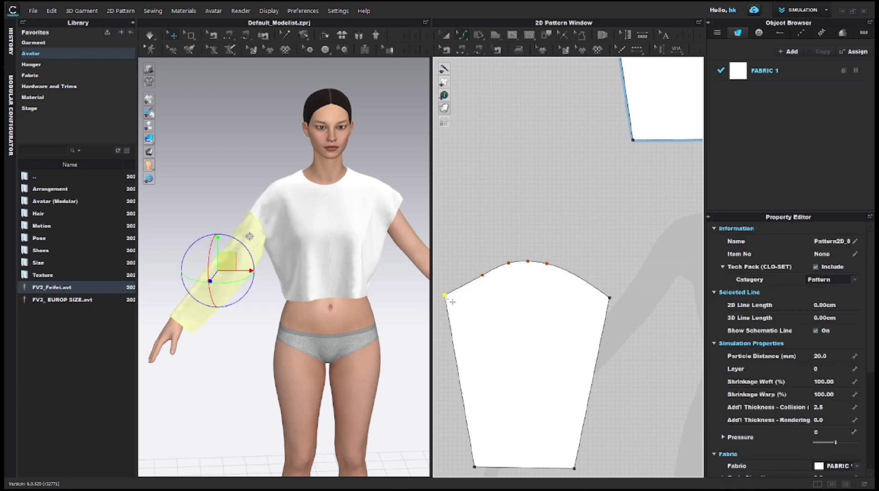
shift+click(609, 298)
drag(610, 299, 611, 285)
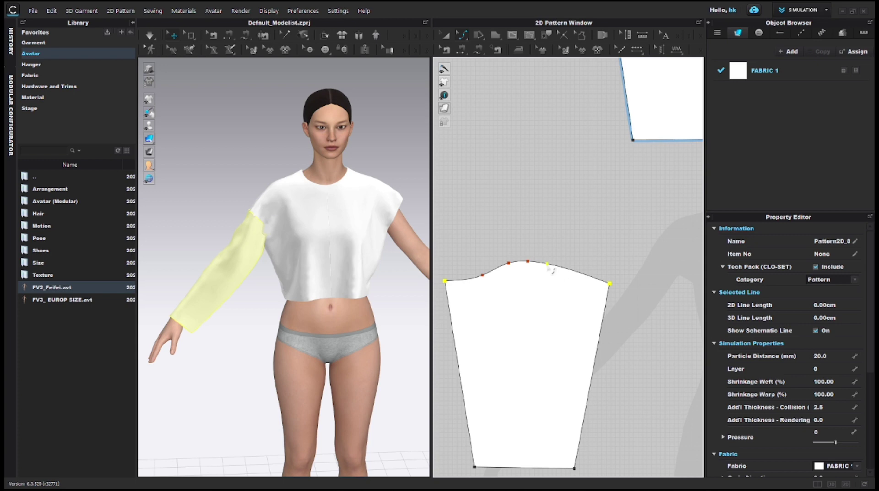
Step: Delete the side curve points of the sleeve cap to leave one smooth, shallow arc
click(483, 276)
key(Delete)
click(508, 264)
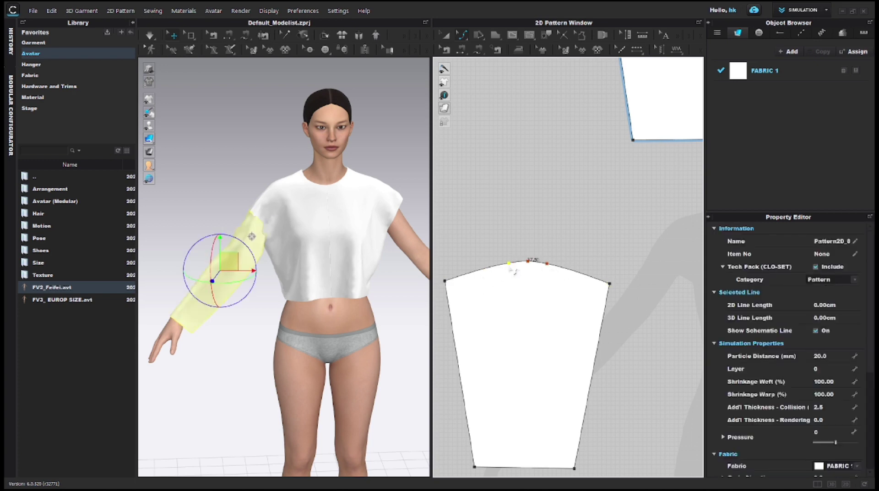
key(Delete)
click(546, 264)
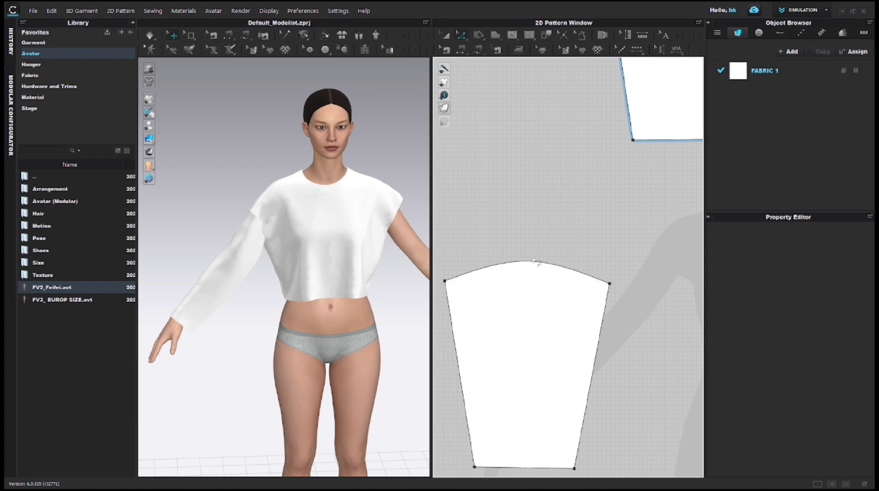
Step: Measure the sleeve cap's length and the combined length of the front and back armhole curves to compare them
click(544, 266)
scroll(555, 199, down, 3)
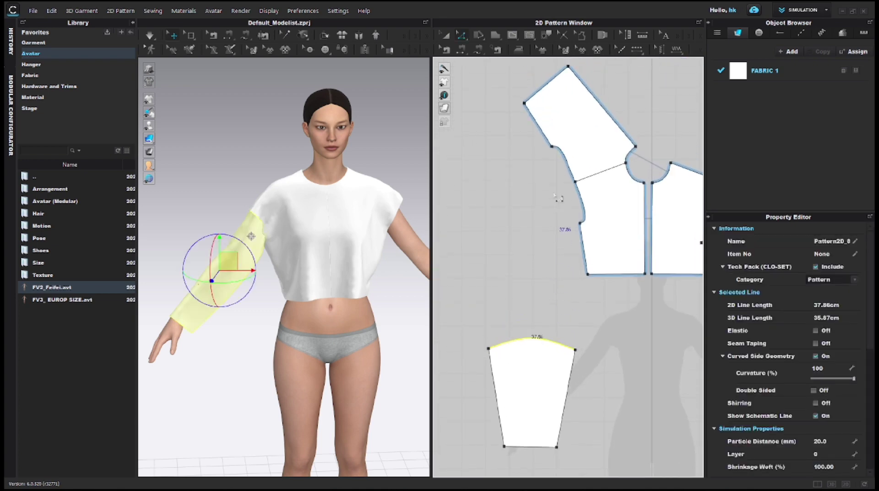
click(574, 172)
shift+click(581, 199)
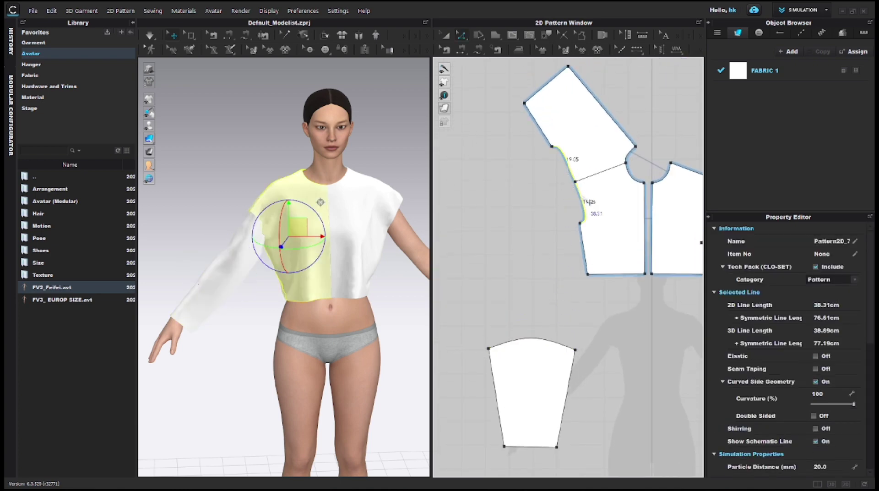
right_click(580, 196)
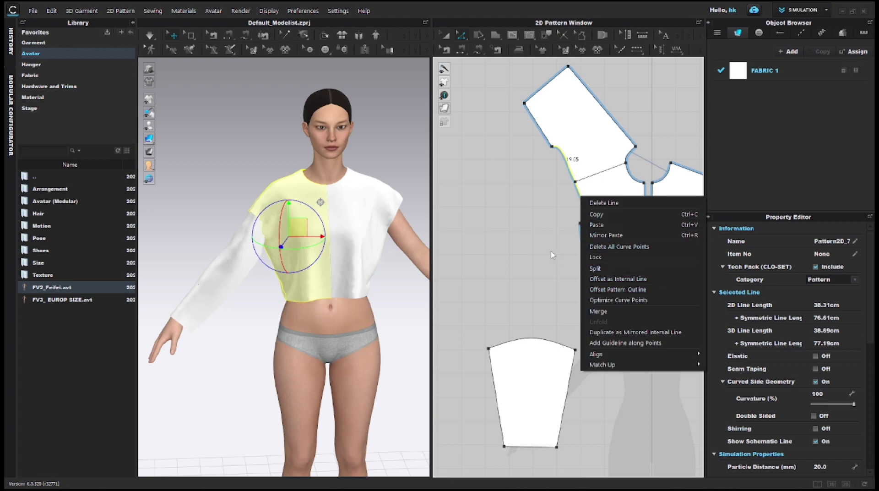
click(595, 268)
shift+click(573, 177)
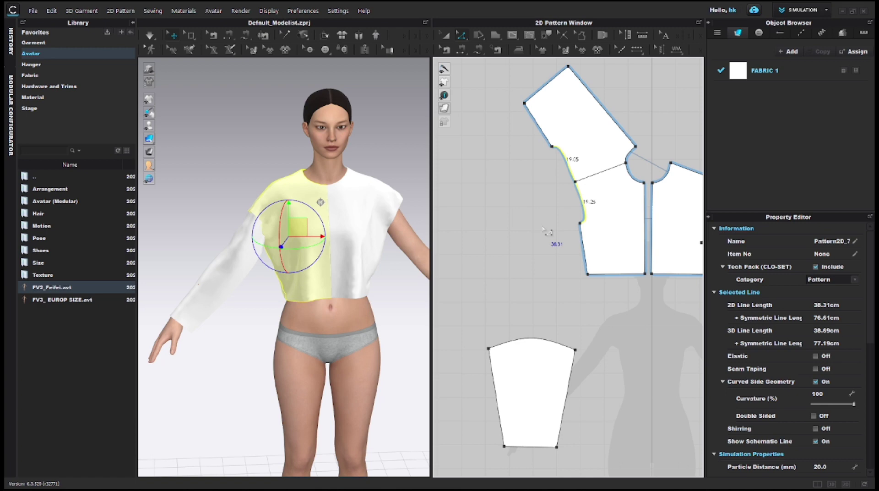
Step: Set the sleeve cap's length to 38.31 cm and simulate, tugging the sleeve and bodice front into place
click(540, 337)
right_click(541, 339)
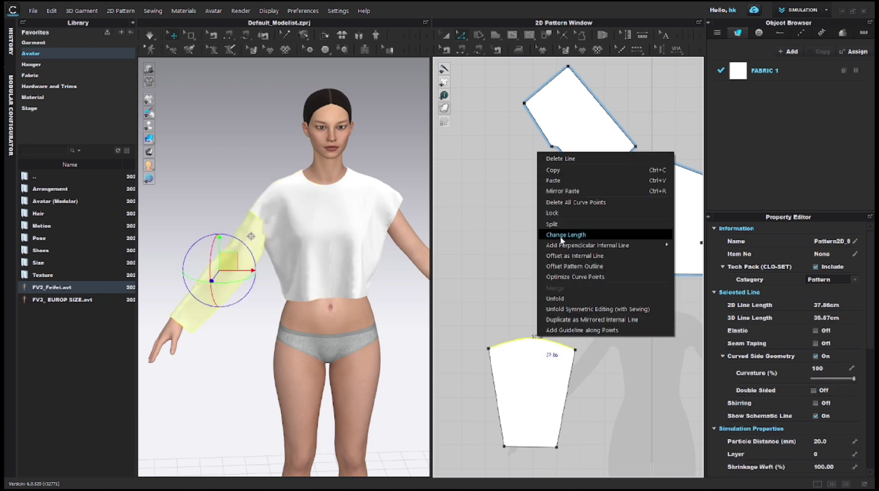
click(522, 235)
text(38.31)
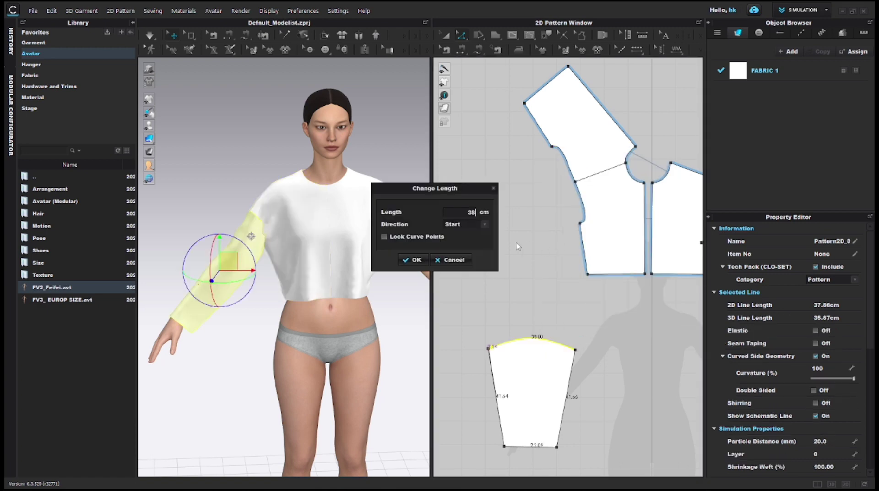
click(414, 260)
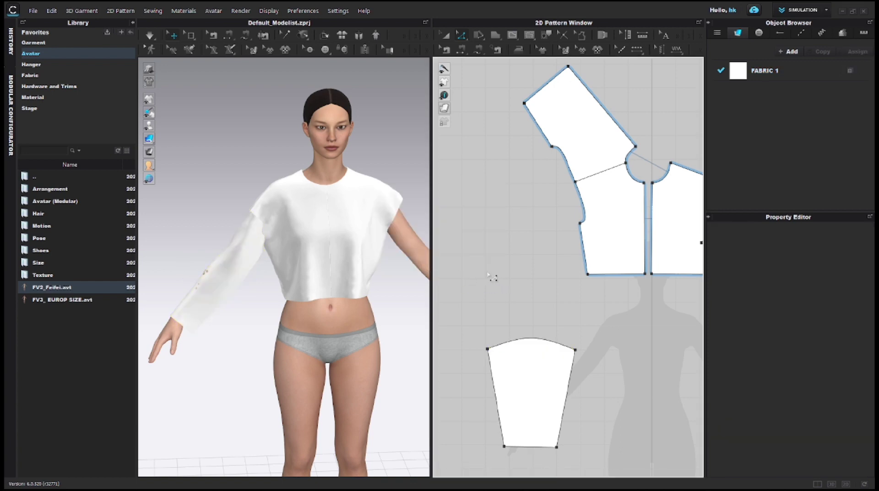
click(555, 357)
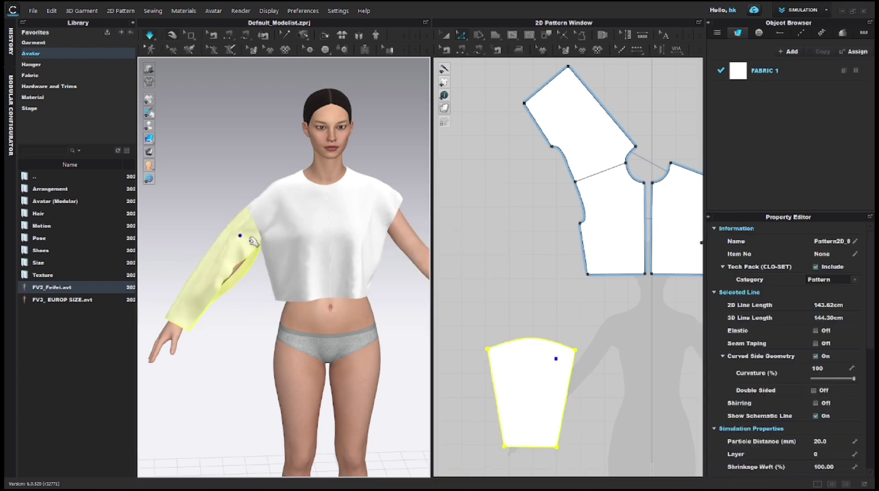
click(292, 260)
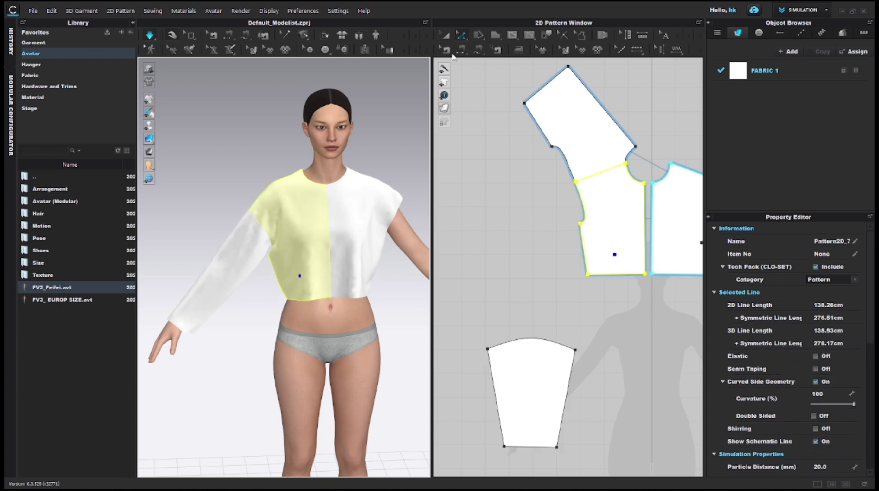
Step: Compare the lengths of the sleeve's two side edges and sew them together as the underarm seam
click(502, 398)
click(569, 398)
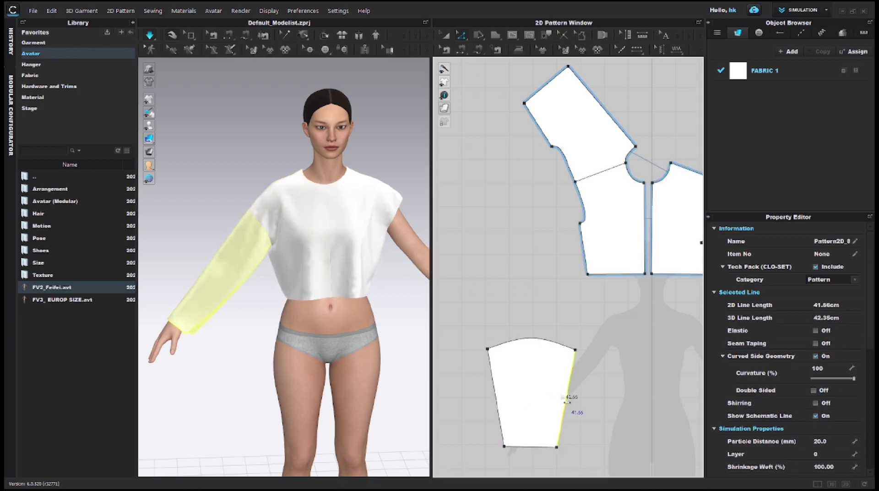
click(495, 394)
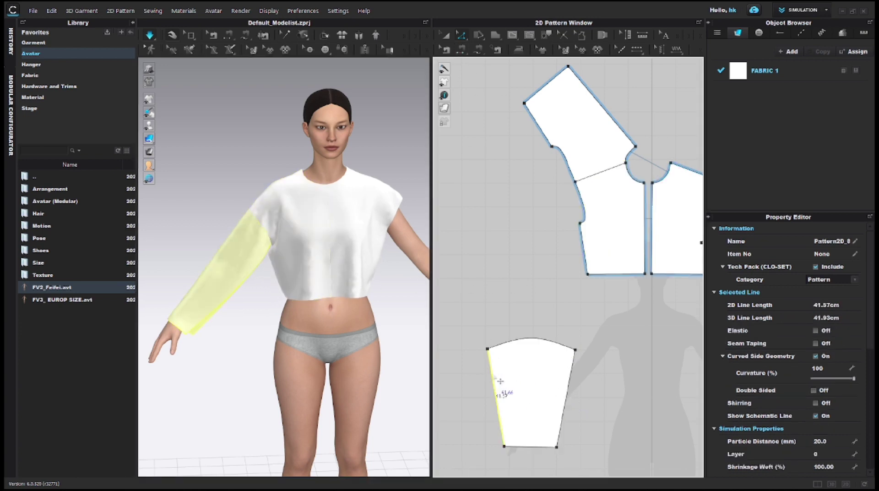
click(462, 50)
click(499, 414)
click(562, 416)
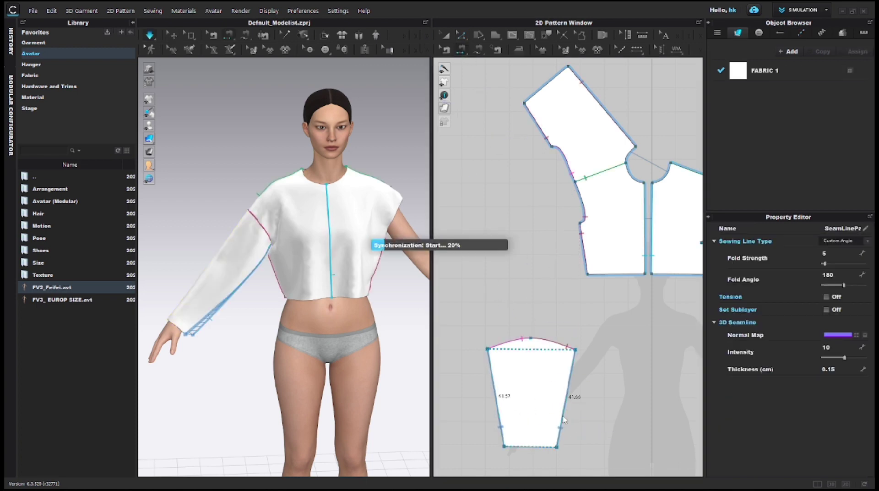
Step: Create a linked symmetric copy of the sleeve with its sewing and place it level on the opposite side of the centre line
key(a)
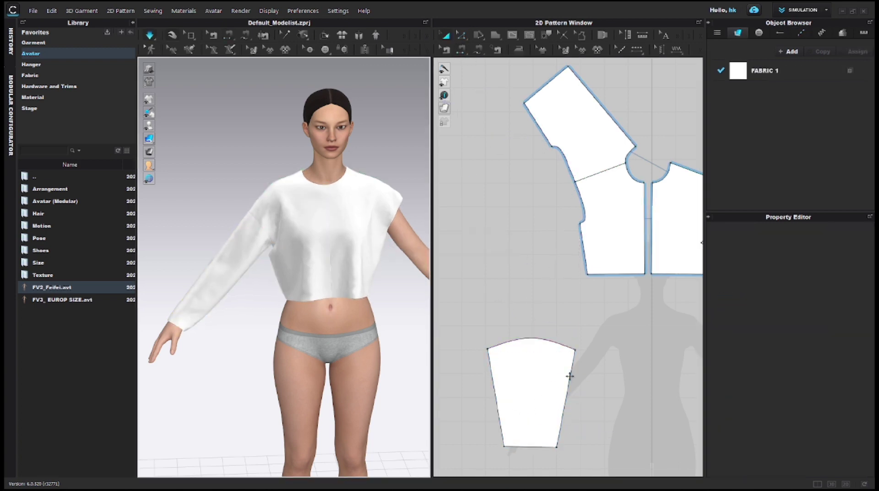
scroll(551, 355, down, 3)
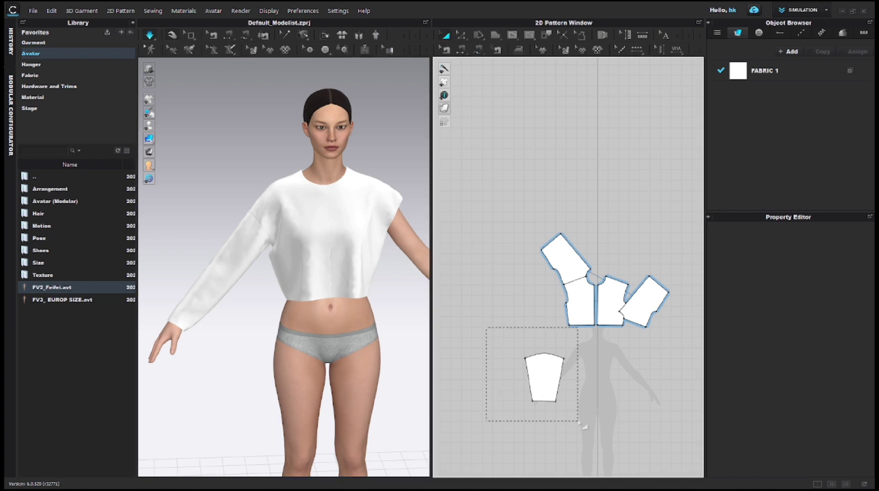
drag(579, 422, 579, 422)
right_click(555, 379)
click(641, 120)
middle_drag(668, 382, 604, 374)
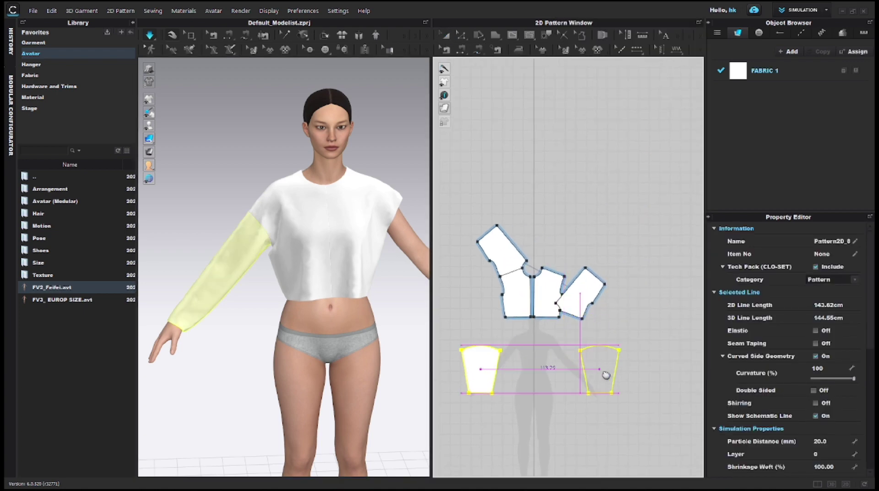
click(601, 370)
Step: Move the copied sleeve onto the avatar's bare arm in 3D and simulate the garment with both sleeves
scroll(315, 309, down, 5)
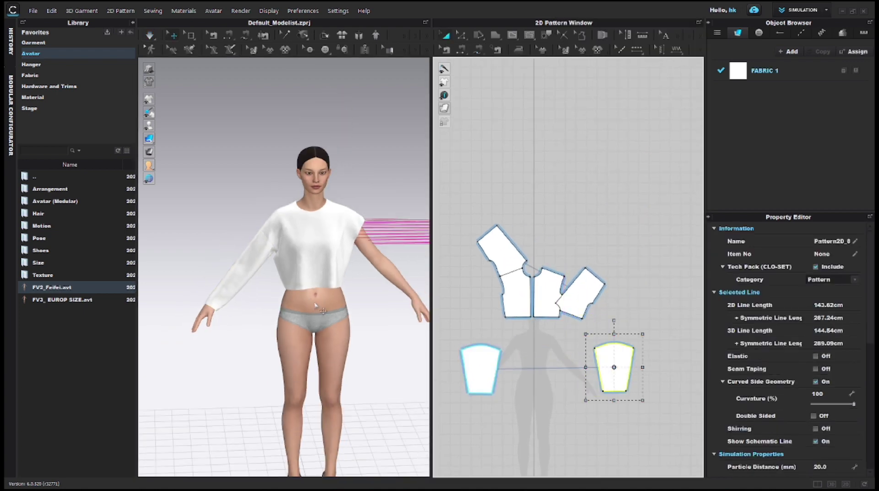
middle_drag(318, 311, 281, 305)
drag(391, 260, 325, 247)
click(310, 271)
click(318, 249)
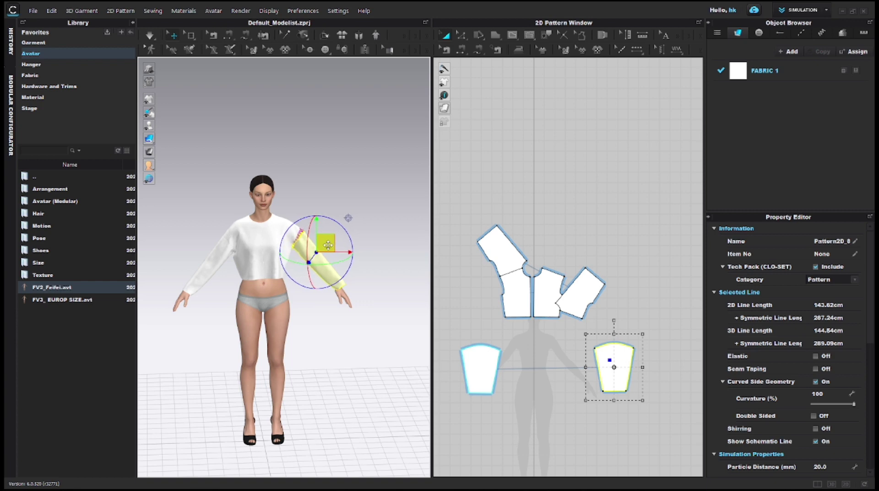
mouse_move(386, 287)
right_down()
mouse_move(356, 276)
mouse_move(390, 287)
right_up()
scroll(356, 275, up, 5)
key(space)
scroll(258, 276, up, 3)
scroll(258, 275, down, 5)
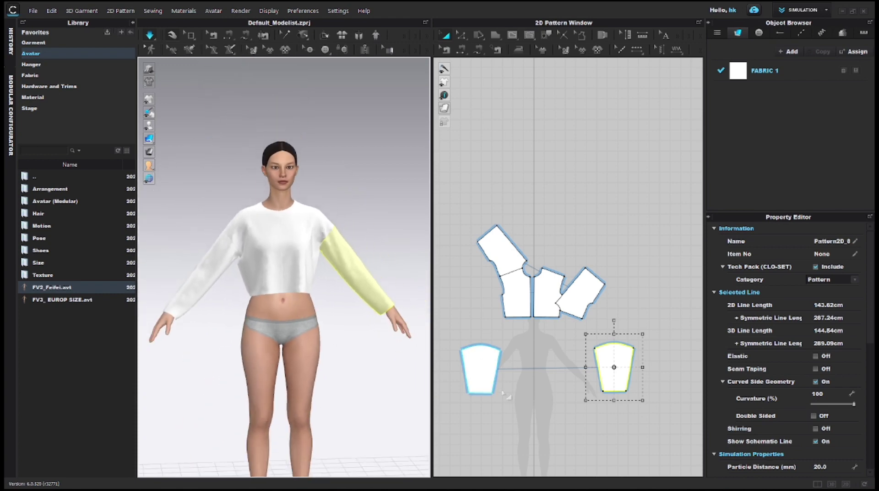
click(568, 248)
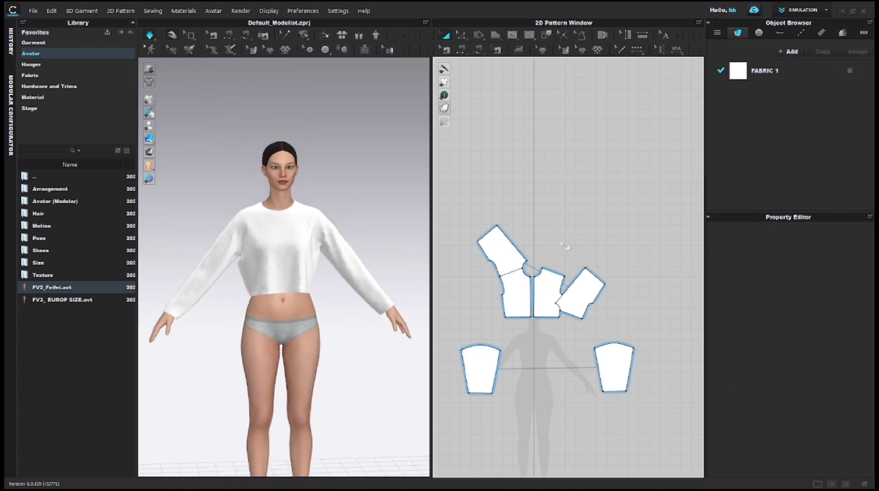
Step: Draw a rectangular collar pattern about 30.6 × 7.3 cm above the neckline
scroll(547, 213, up, 5)
click(496, 37)
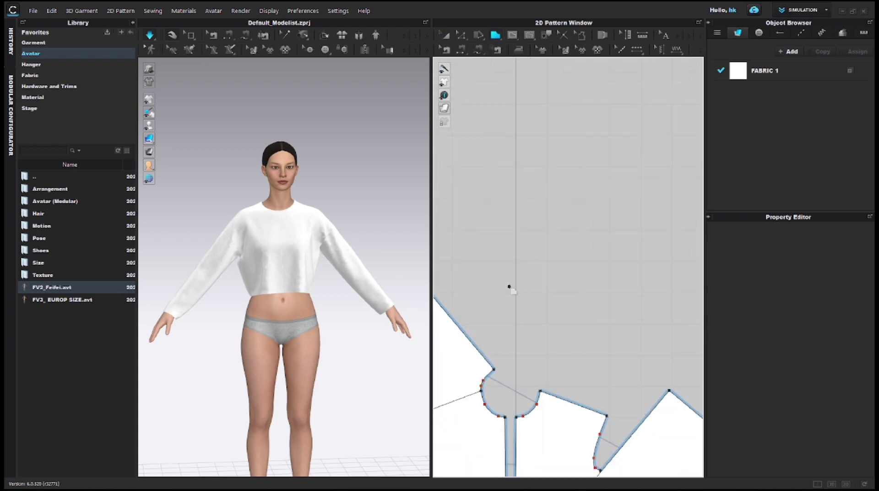
click(496, 36)
click(502, 60)
drag(494, 268, 591, 291)
click(445, 35)
click(524, 368)
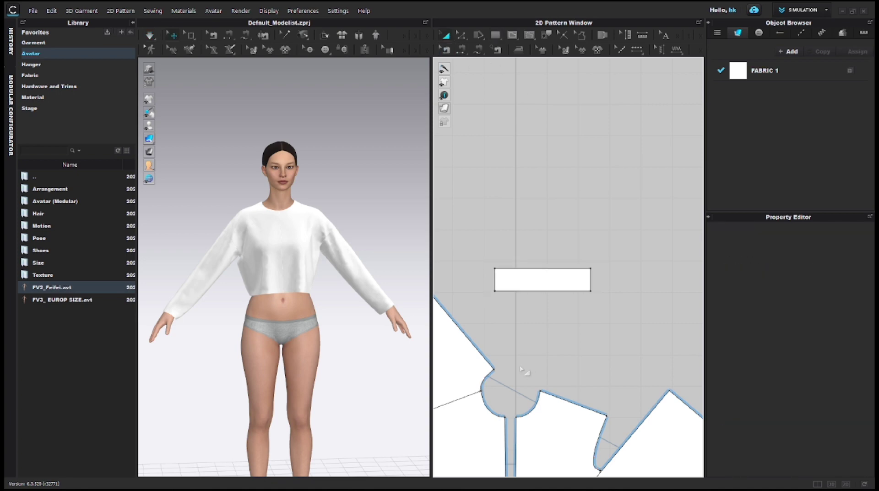
Step: Measure the combined length of the front and back neckline curves on one half of the bodice
scroll(500, 392, up, 3)
right_drag(487, 387, 517, 293)
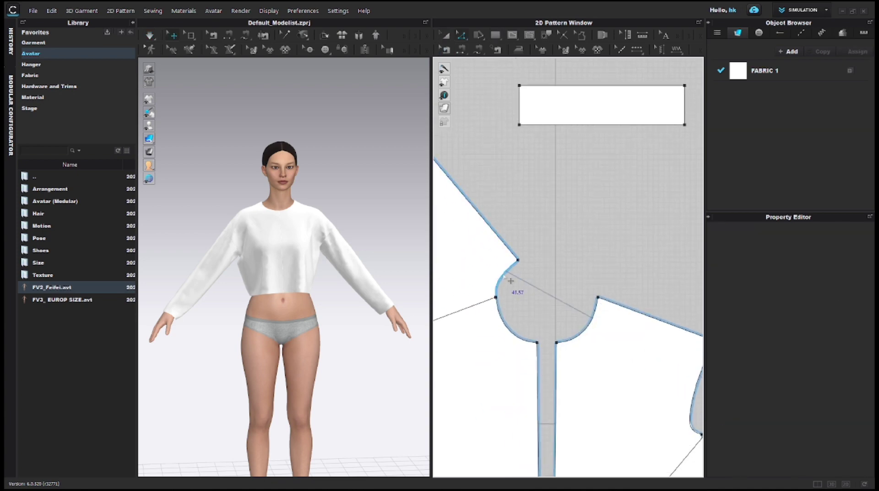
click(502, 281)
click(511, 326)
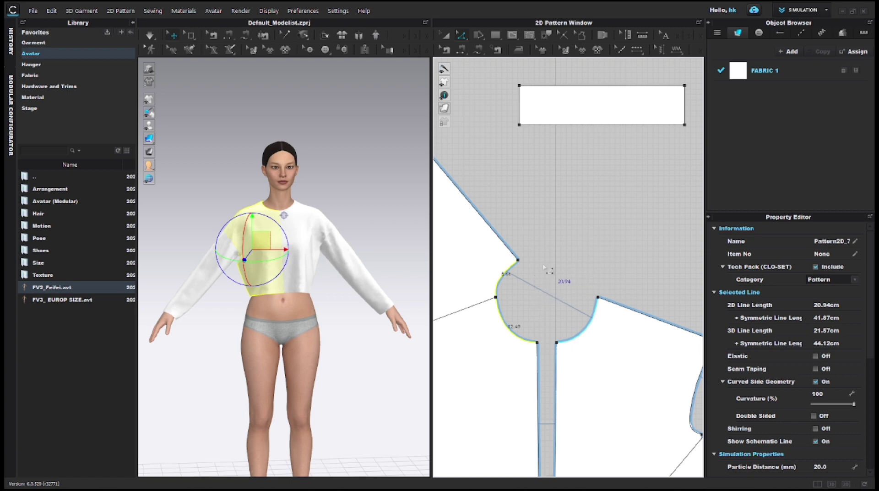
Step: Set the collar rectangle's lower edge to 20.94 cm and check it against the combined half-neckline length
scroll(554, 167, down, 1)
right_click(569, 132)
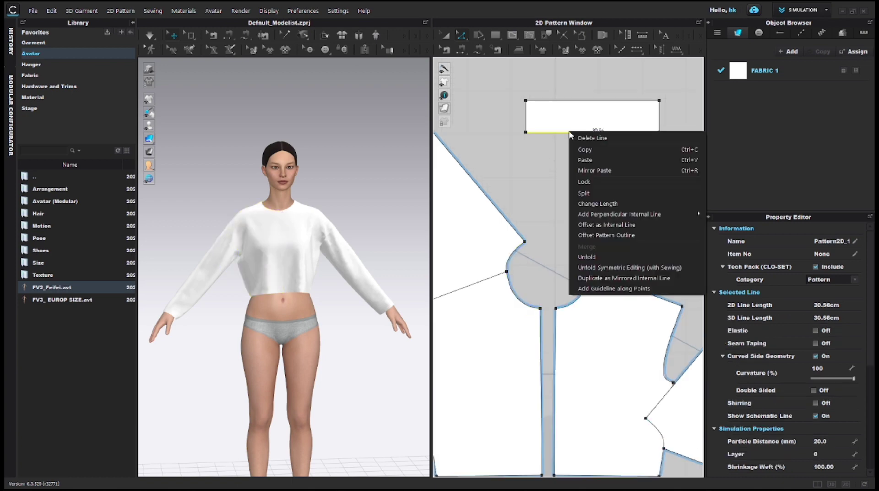
click(595, 203)
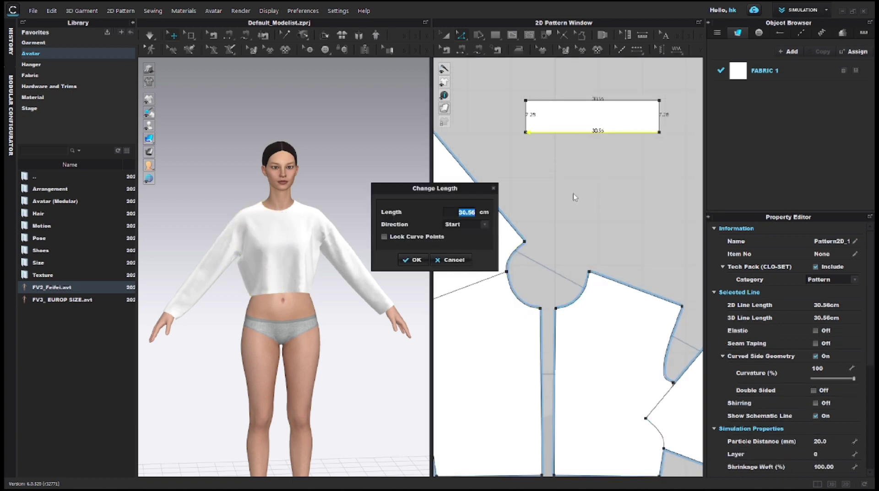
text(20.)
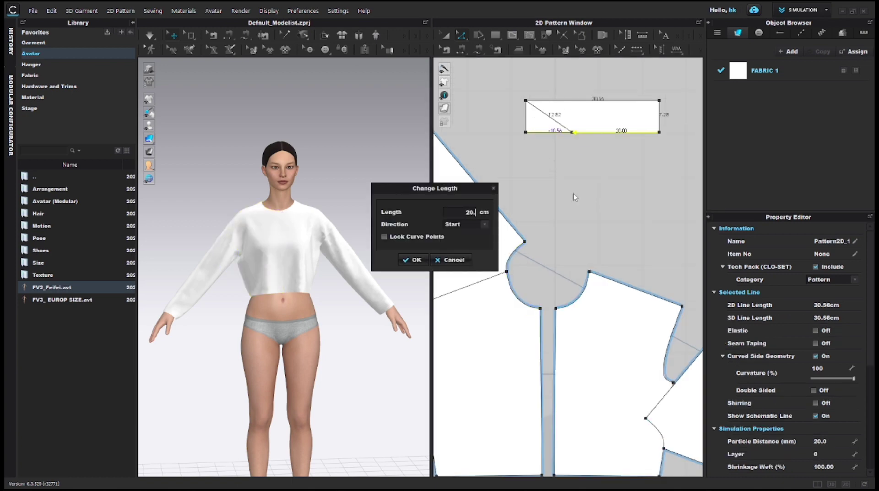
text(94)
click(403, 259)
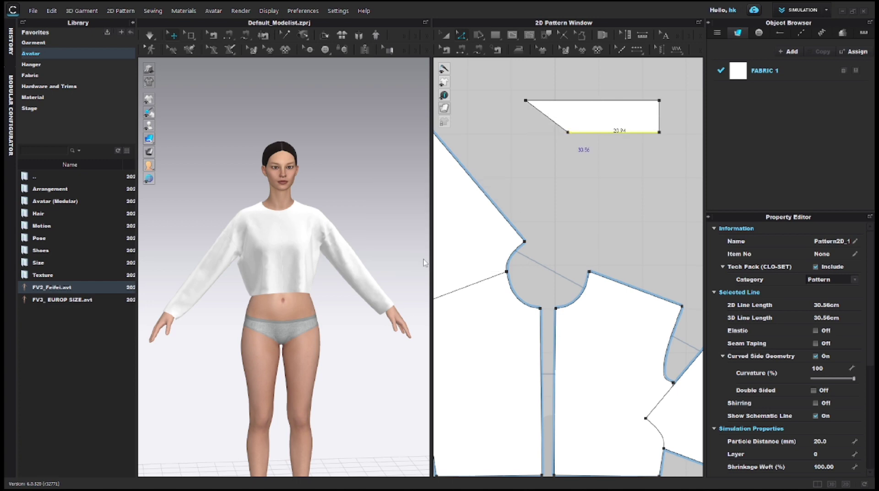
click(513, 260)
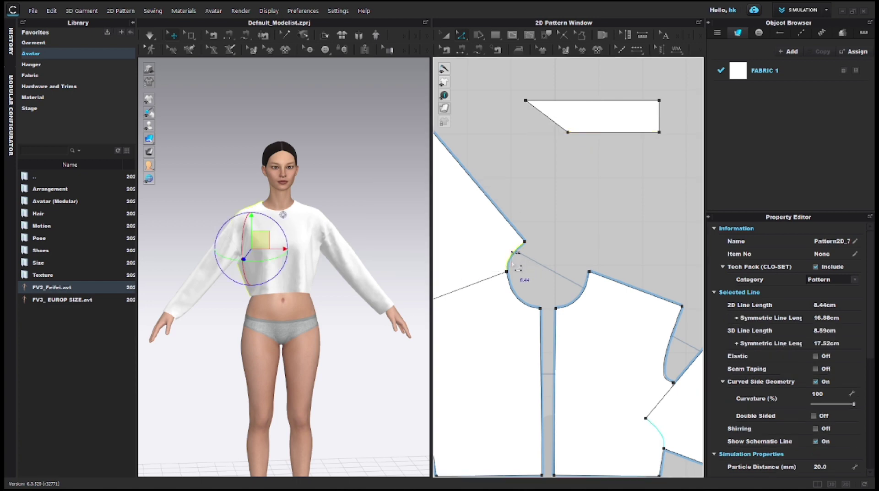
shift+click(518, 293)
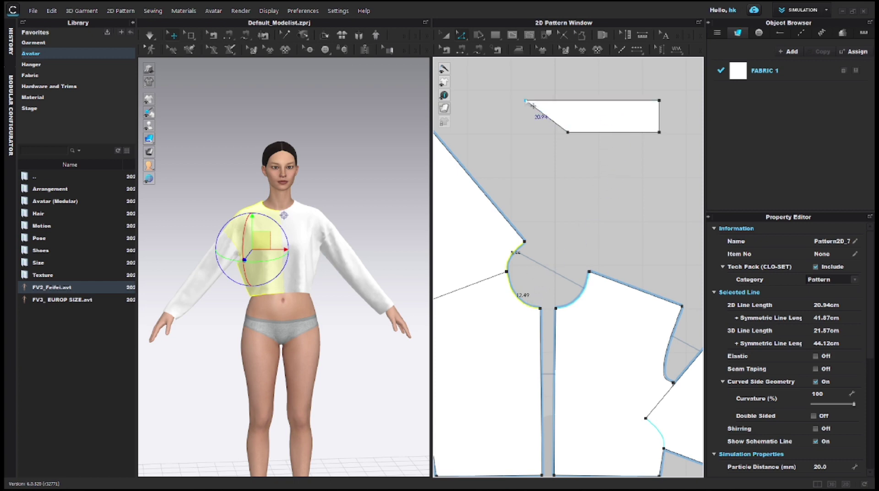
Step: Move the collar's upper-left corner straight above the shortened lower edge to restore a rectangle
drag(525, 101, 568, 101)
scroll(576, 189, down, 5)
middle_drag(575, 189, 556, 177)
scroll(559, 174, up, 5)
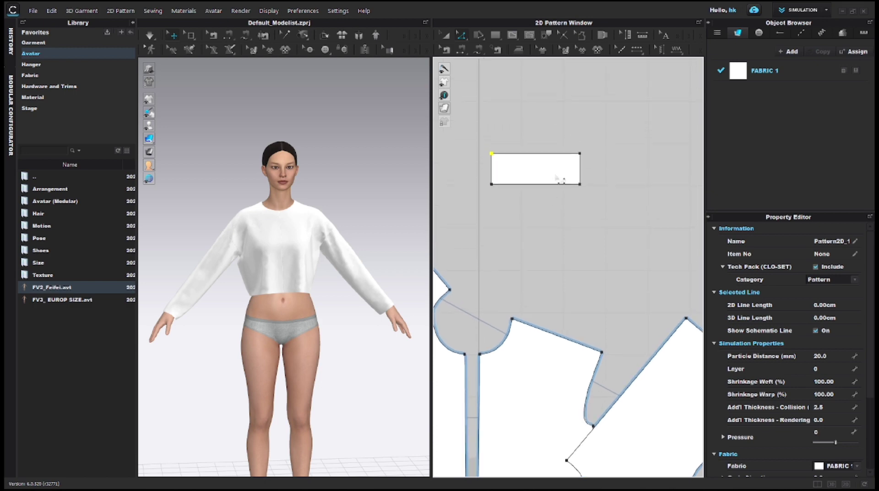
Step: Slant the collar piece by lowering its right end and shift its upper-left corner inward
drag(581, 170, 587, 196)
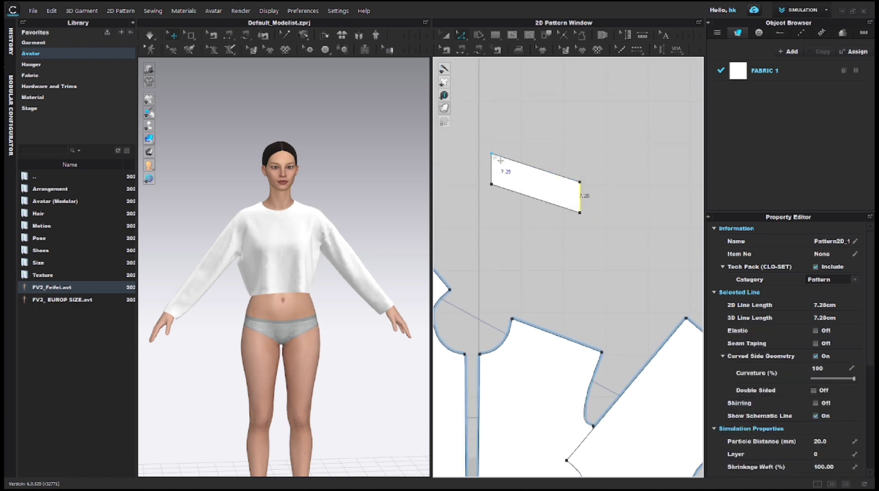
drag(492, 154, 504, 158)
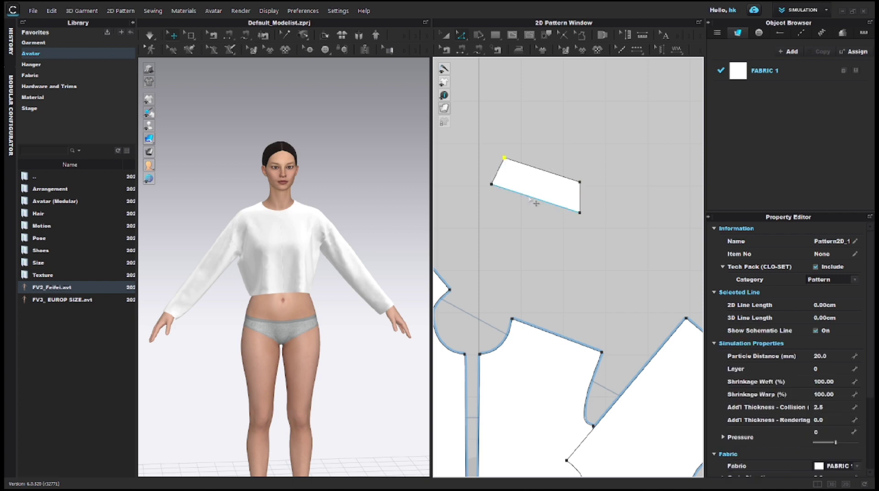
Step: Bend both long edges of the collar into parallel downward curves and raise its left end
drag(536, 200, 534, 205)
key(ctrl+z)
mouse_move(543, 206)
mouse_down()
mouse_move(555, 216)
mouse_move(538, 204)
mouse_up()
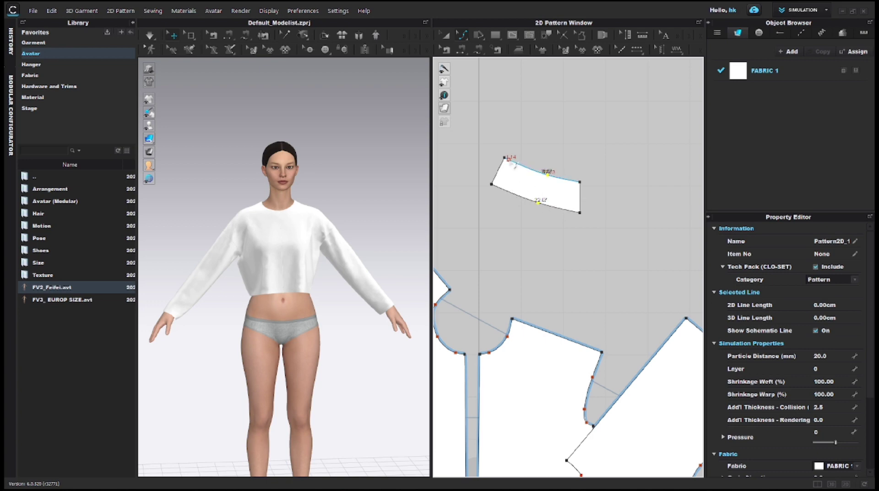
drag(504, 174, 511, 164)
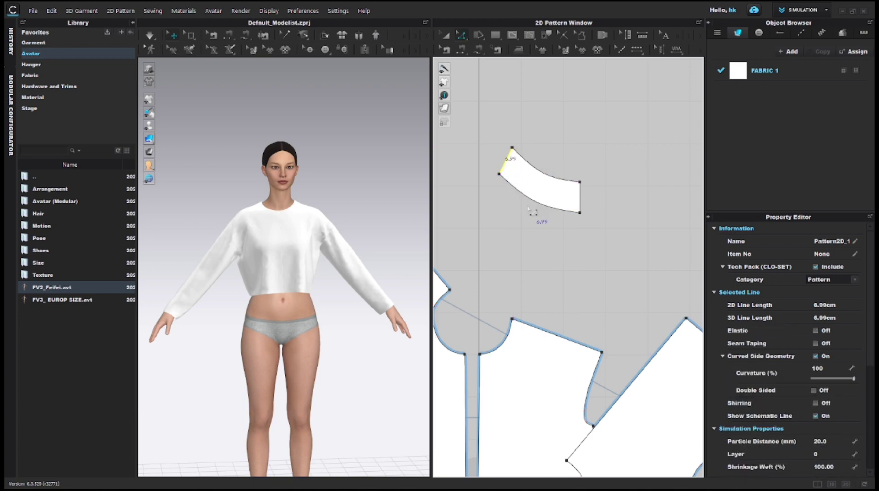
Step: Refine the collar's upper-left corner and shift the curve points of both long edges toward the right end
click(512, 147)
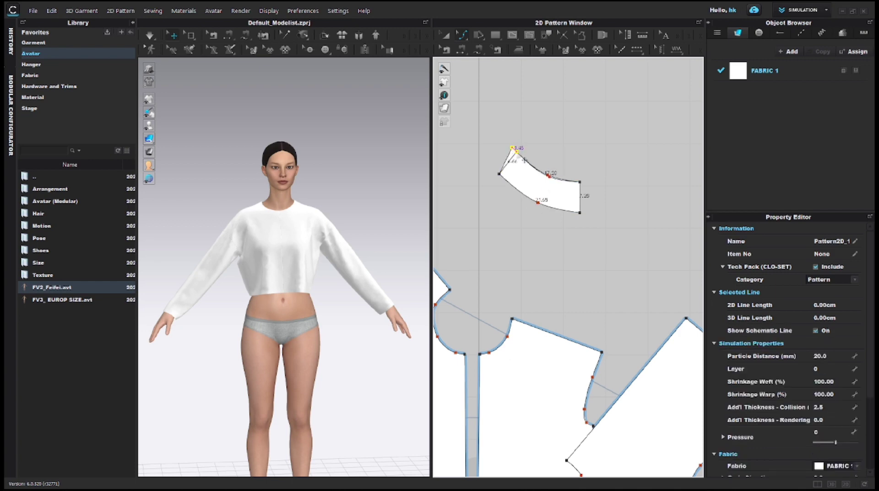
scroll(551, 174, up, 3)
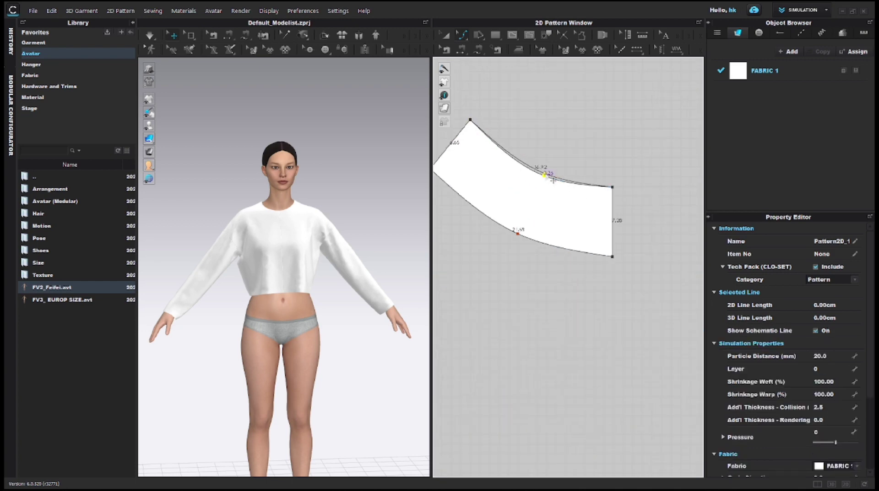
drag(517, 234, 538, 245)
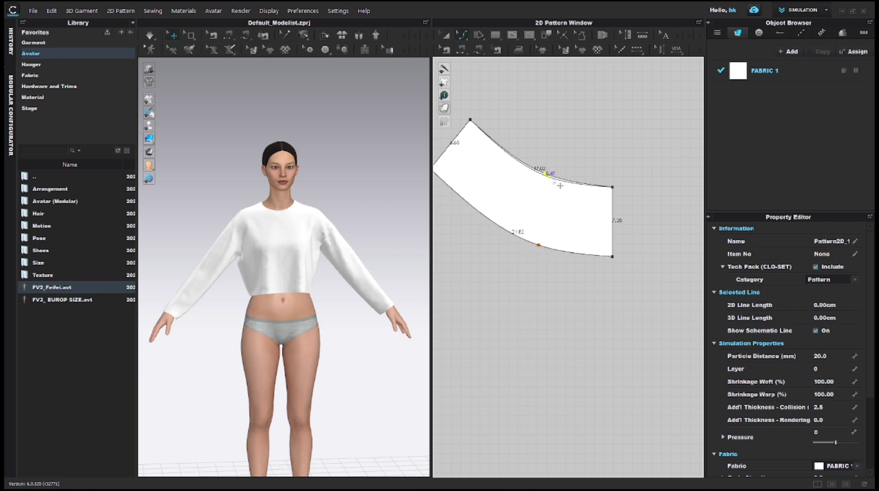
scroll(555, 200, down, 2)
scroll(555, 201, down, 4)
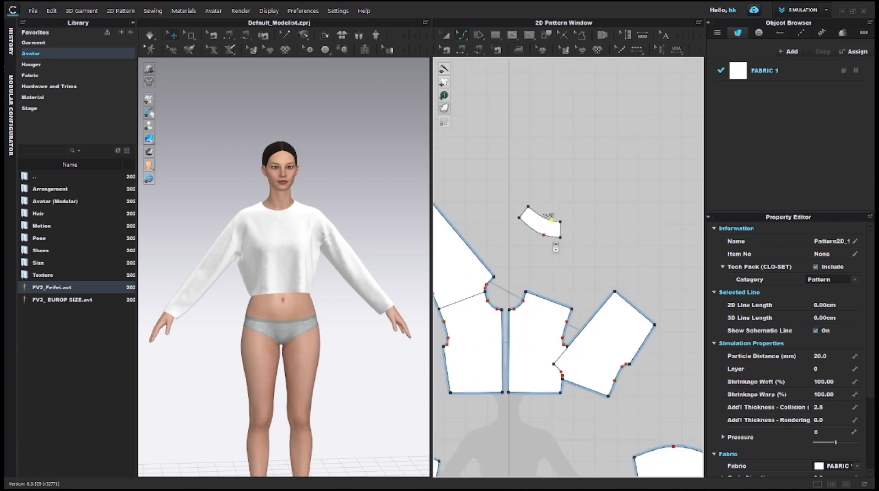
scroll(556, 197, up, 3)
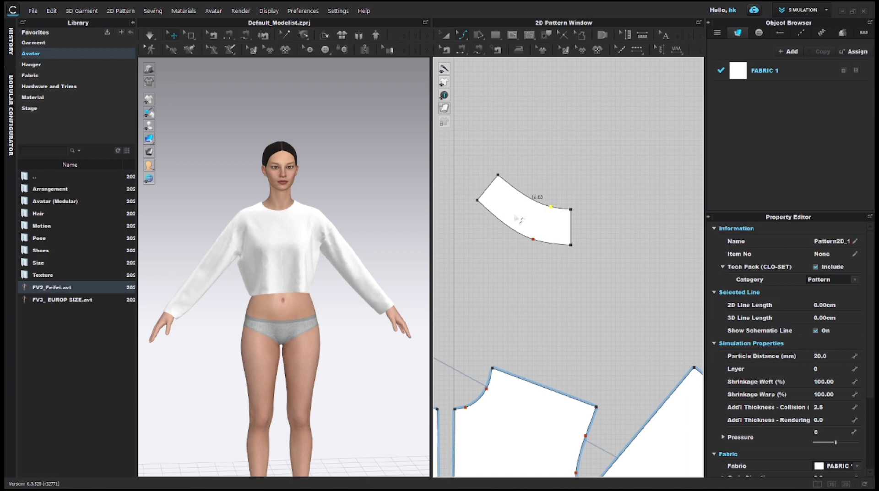
Step: Set the length of the collar's lower curved edge to 20.94 cm, changed from its start
click(444, 36)
scroll(540, 298, down, 3)
middle_drag(540, 298, 577, 305)
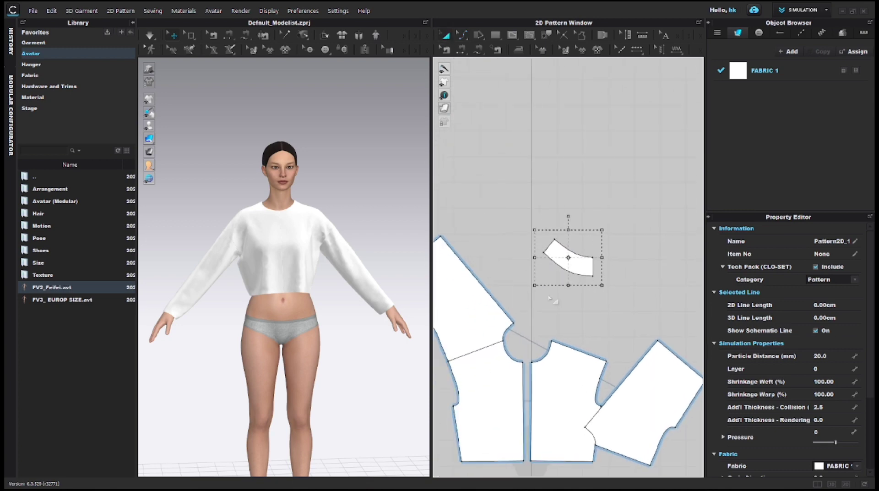
click(568, 291)
right_click(575, 277)
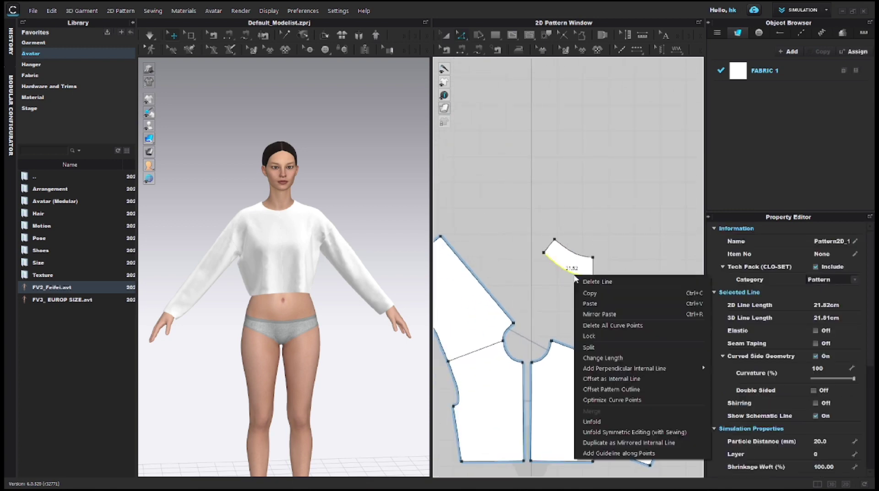
click(595, 357)
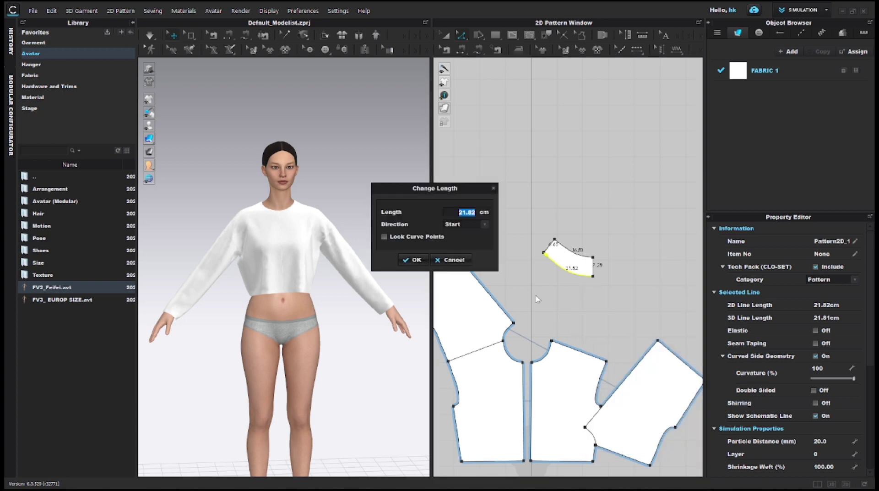
text(20.94)
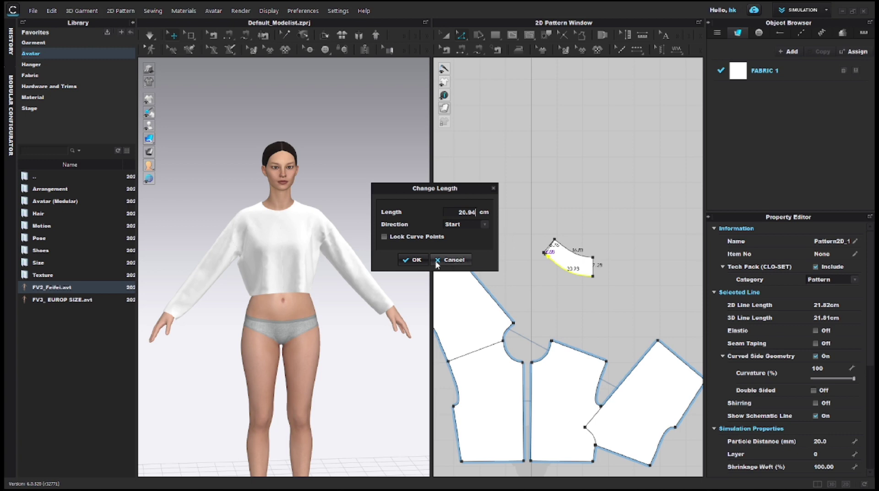
click(413, 259)
click(529, 165)
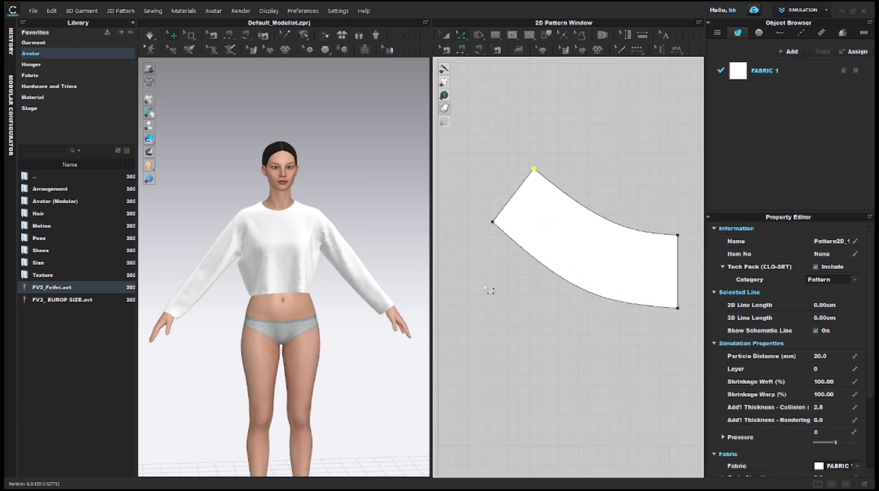
Step: Sew the collar's lower edge to the adjoining front and back neckline curves on one side of the garment
scroll(489, 288, down, 3)
click(444, 35)
scroll(511, 317, down, 5)
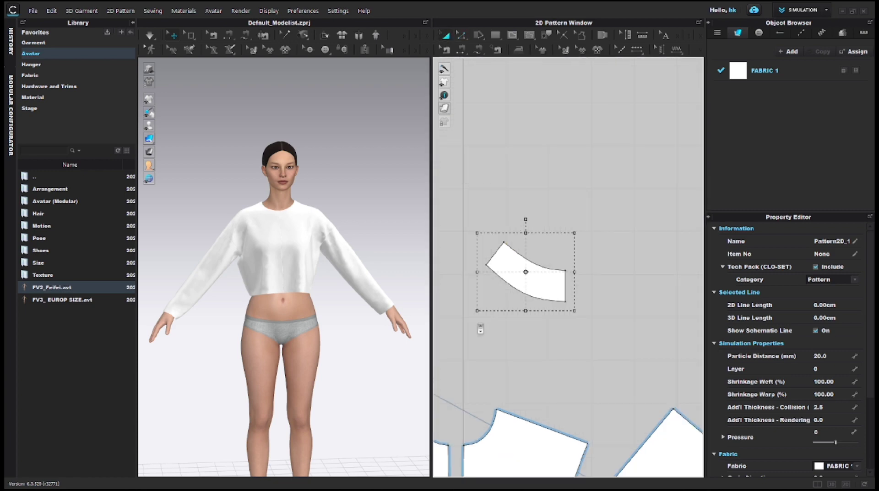
click(461, 50)
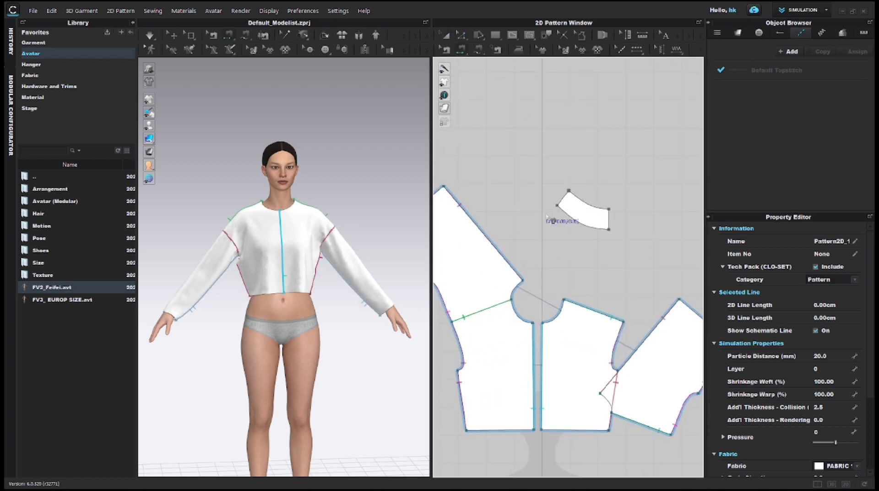
click(581, 224)
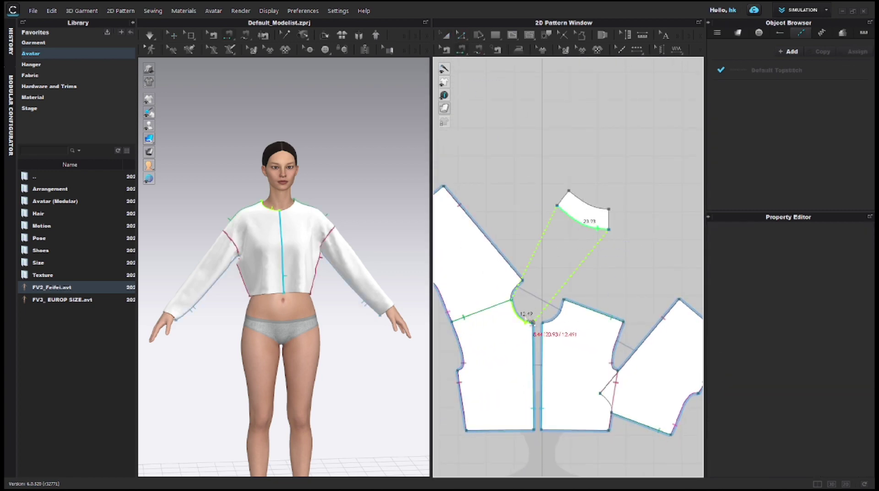
click(520, 288)
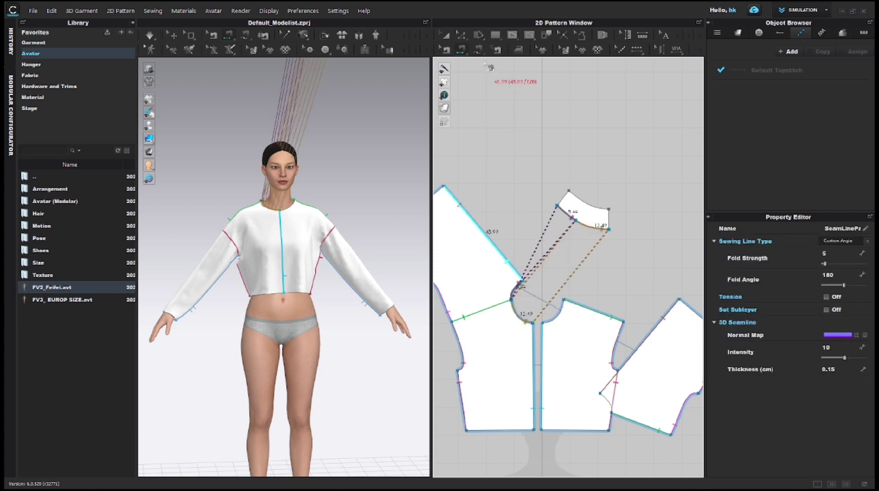
Step: Reverse the twisted seam between the collar's outer portion and the back neckline
key(b)
right_click(575, 224)
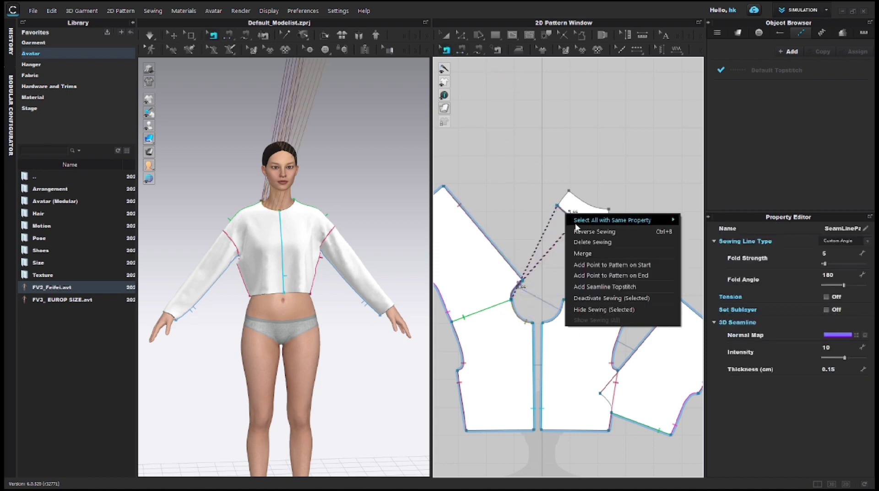
click(586, 234)
click(582, 249)
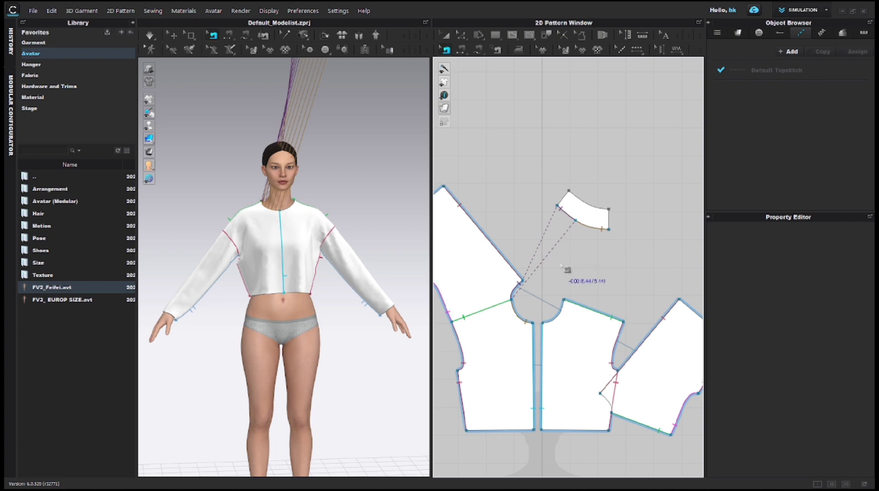
Step: Freeze all body and sleeve pieces, leaving the collar out of the selection
scroll(502, 277, down, 5)
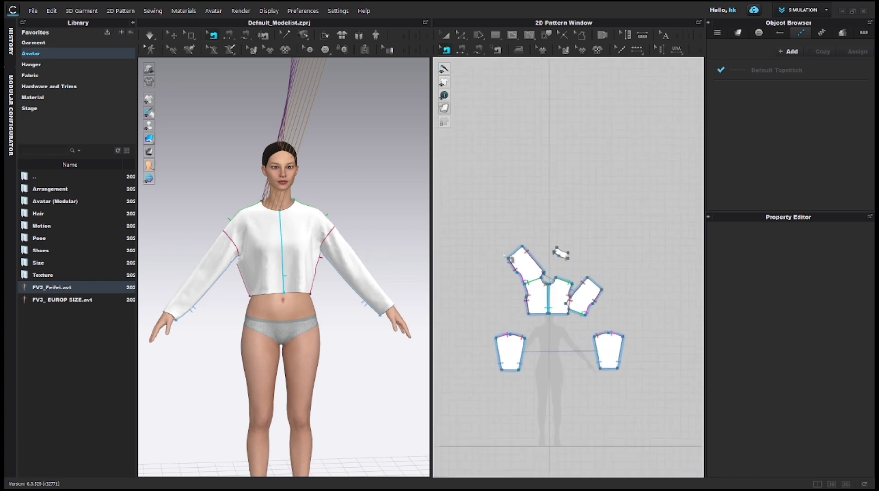
drag(465, 222, 634, 392)
key(a)
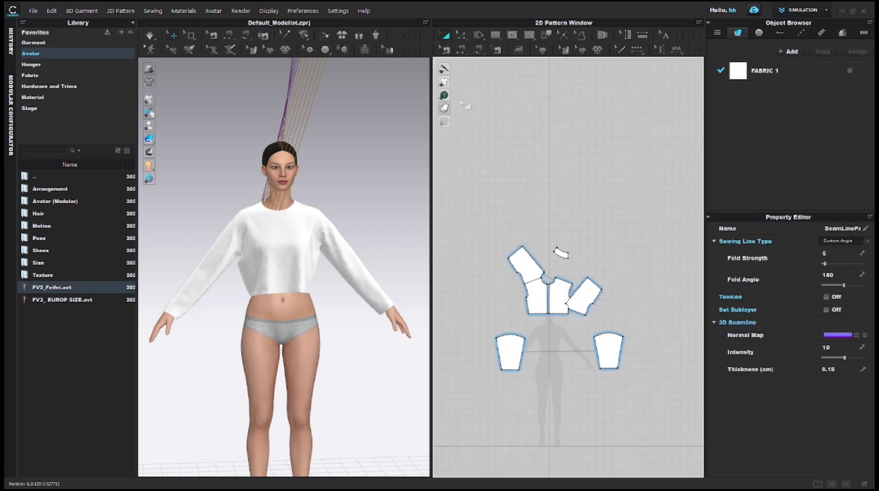
drag(474, 162, 649, 393)
ctrl+click(560, 252)
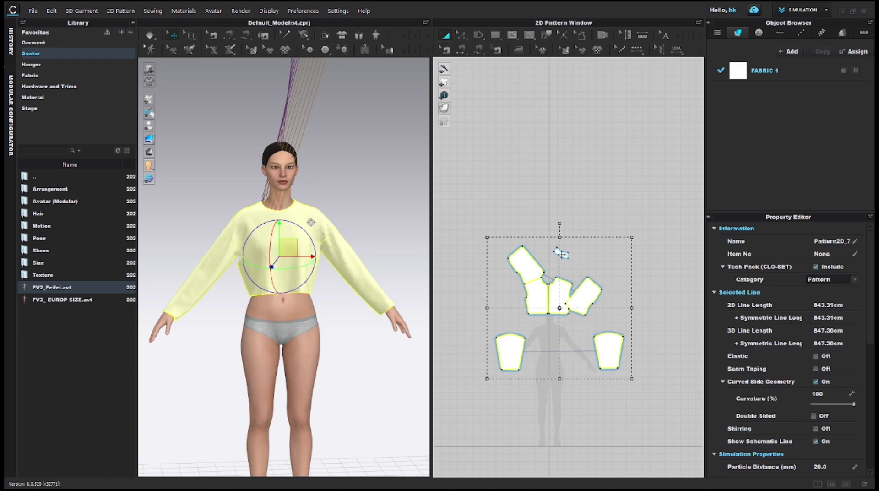
right_click(533, 290)
click(563, 288)
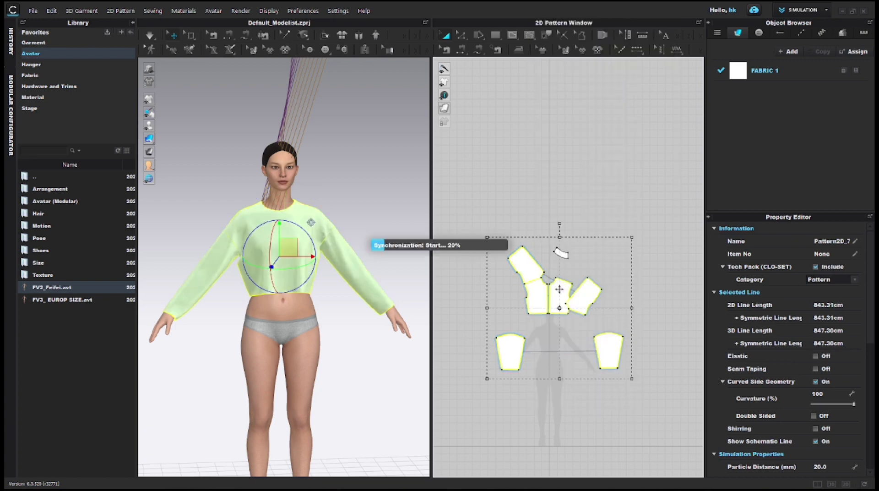
Step: Simulate the collar onto the frozen top's neckline and view it from behind
scroll(288, 229, down, 5)
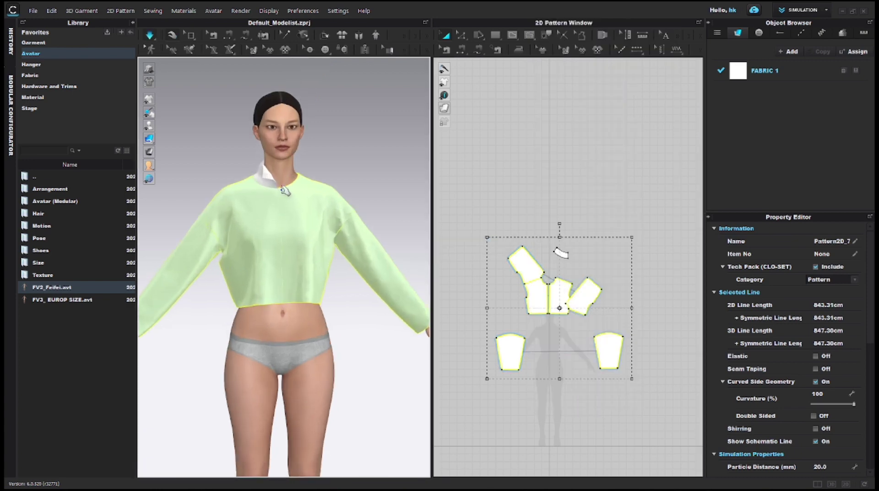
right_drag(297, 186, 321, 176)
click(344, 108)
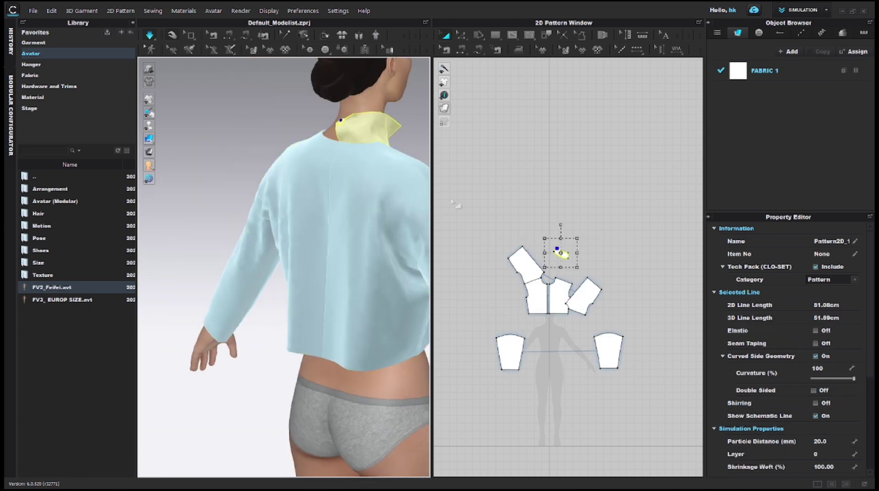
Step: Clone the collar as a symmetric pattern with sewing and place the copy beside the original
click(553, 244)
scroll(553, 243, up, 5)
right_click(574, 279)
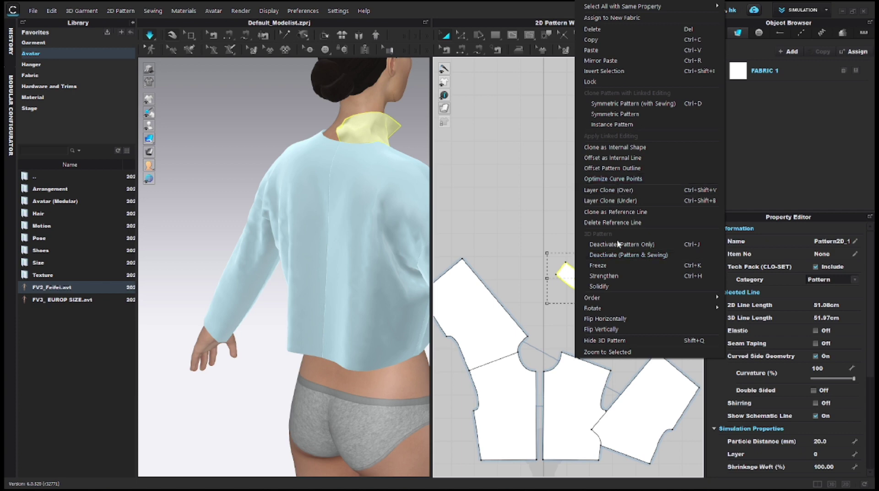
click(628, 110)
click(646, 255)
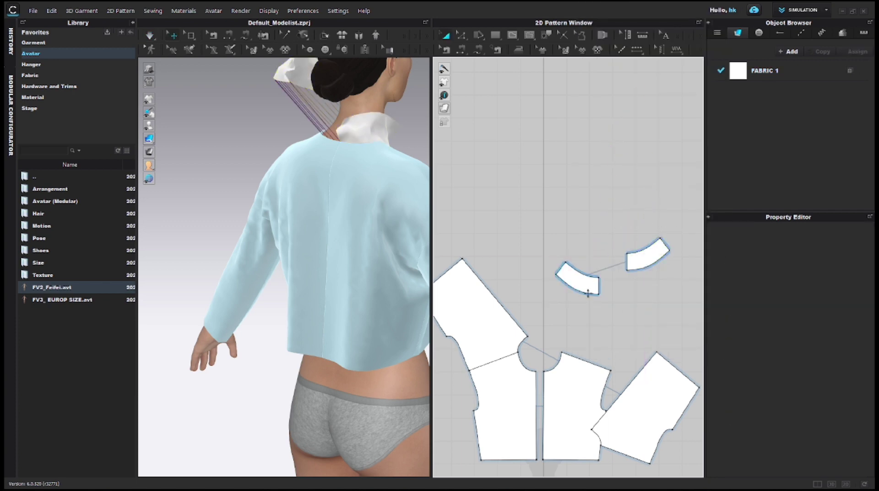
Step: Sew the short outer ends of the two collar pieces together at the centre back
click(460, 50)
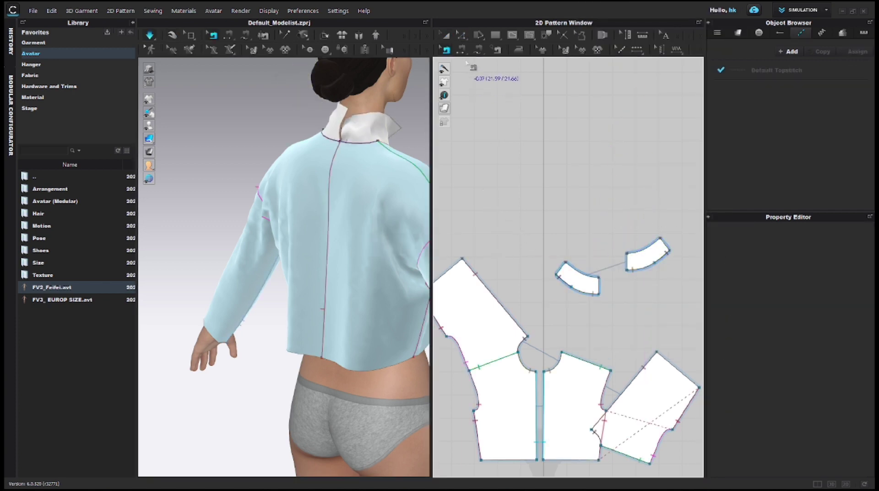
click(664, 245)
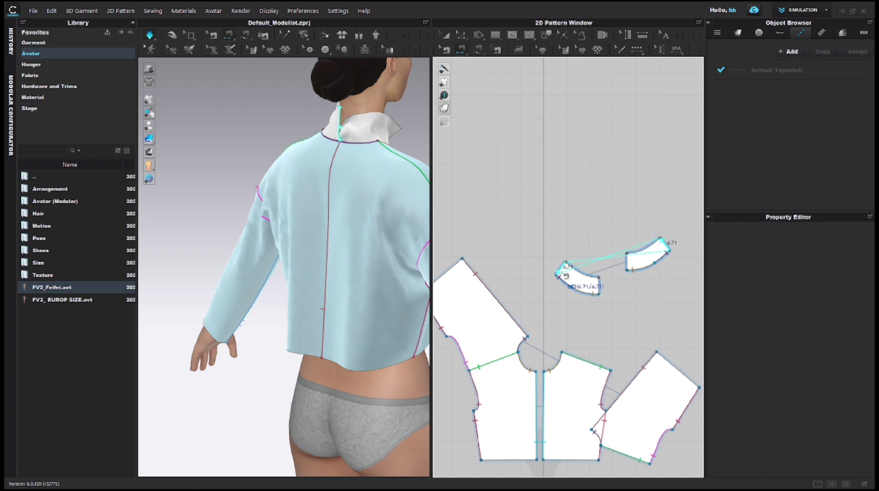
click(564, 268)
Step: Strengthen both collar pieces so they stand firmly around the neck
click(445, 35)
right_drag(338, 128, 417, 162)
drag(535, 212, 673, 275)
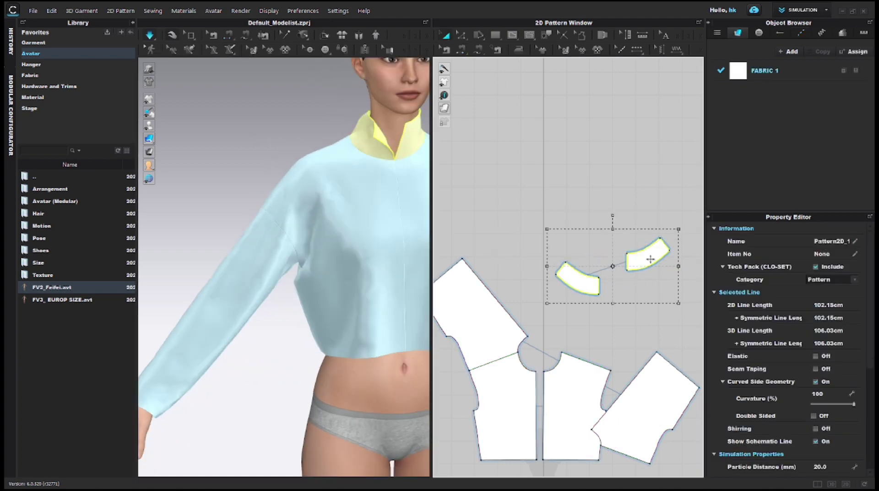
right_click(650, 259)
click(674, 297)
key(Escape)
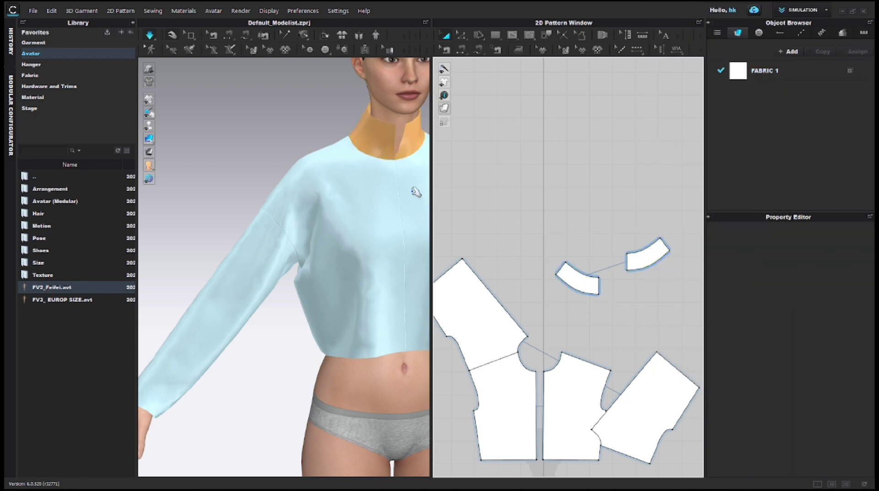
Step: Move both collar pieces straight up, farther away from the body pieces
scroll(412, 187, down, 2)
scroll(542, 326, down, 3)
drag(520, 271, 620, 329)
drag(587, 293, 588, 225)
Step: Unfreeze and strengthen all body and sleeve pieces while the simulation runs
scroll(553, 294, down, 5)
drag(499, 290, 603, 403)
right_click(579, 351)
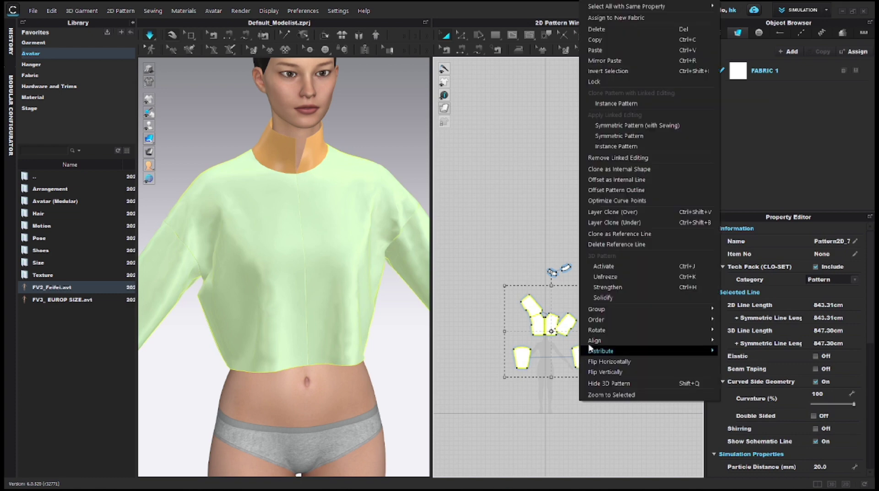
click(598, 288)
click(603, 308)
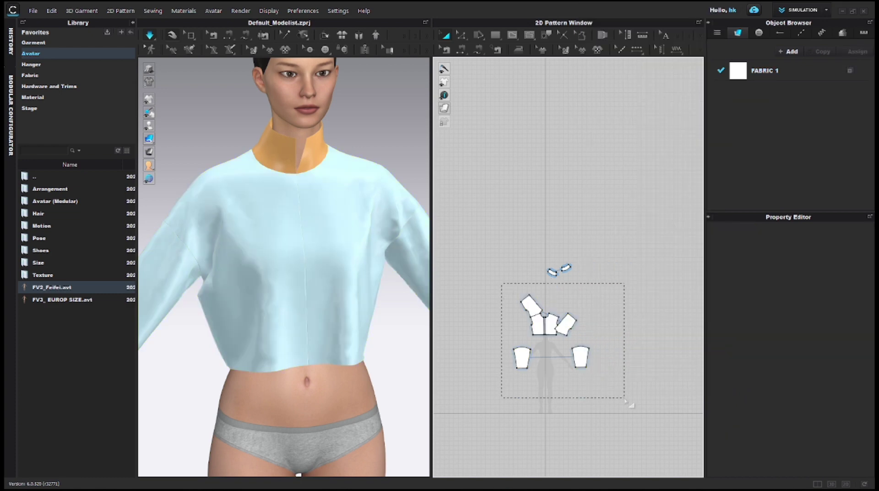
drag(626, 401, 626, 400)
right_click(582, 353)
click(590, 290)
click(495, 365)
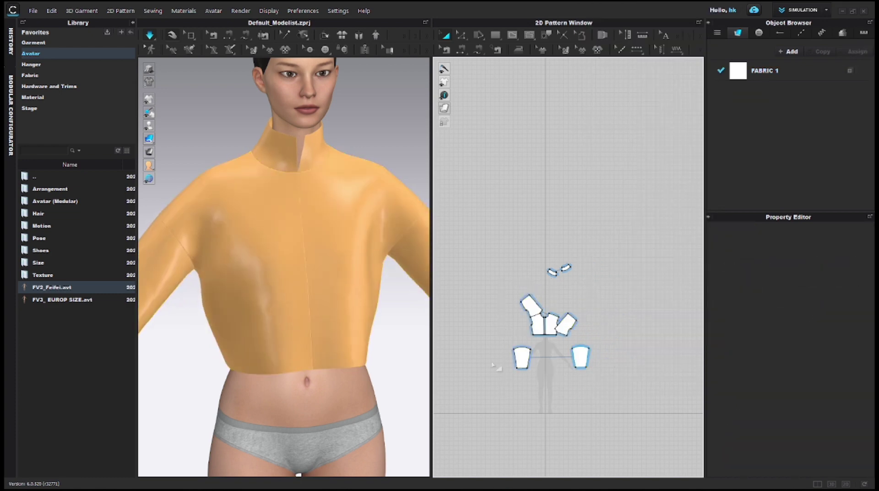
Step: Examine the fit and shape of the strengthened top from the front and the side
scroll(275, 288, down, 3)
click(270, 199)
click(350, 215)
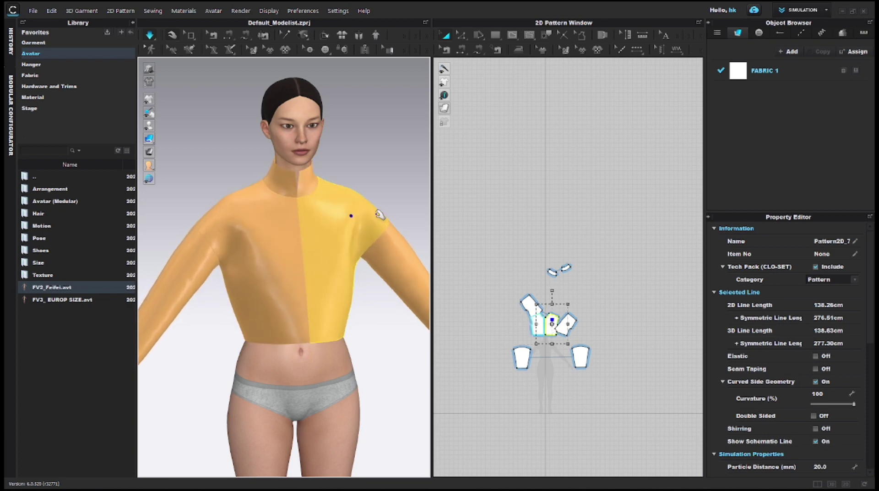
right_drag(264, 198, 380, 187)
right_drag(329, 208, 240, 188)
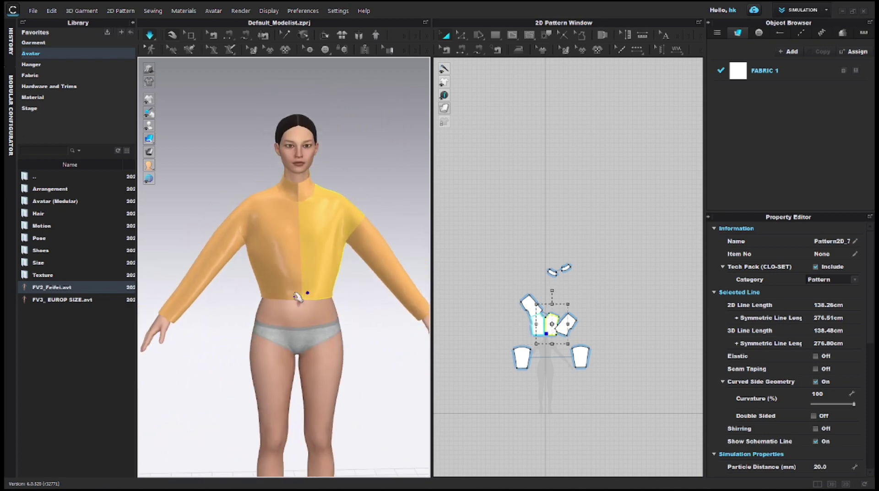
scroll(506, 389, up, 3)
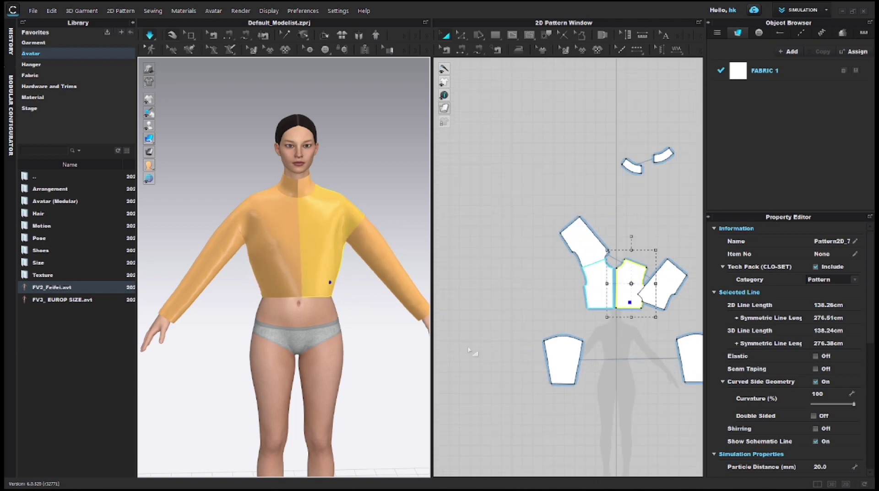
right_drag(320, 265, 213, 263)
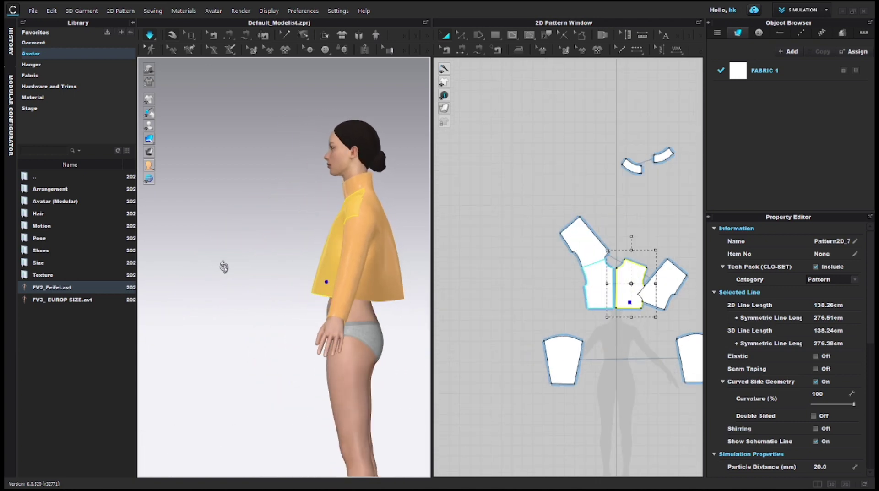
click(493, 337)
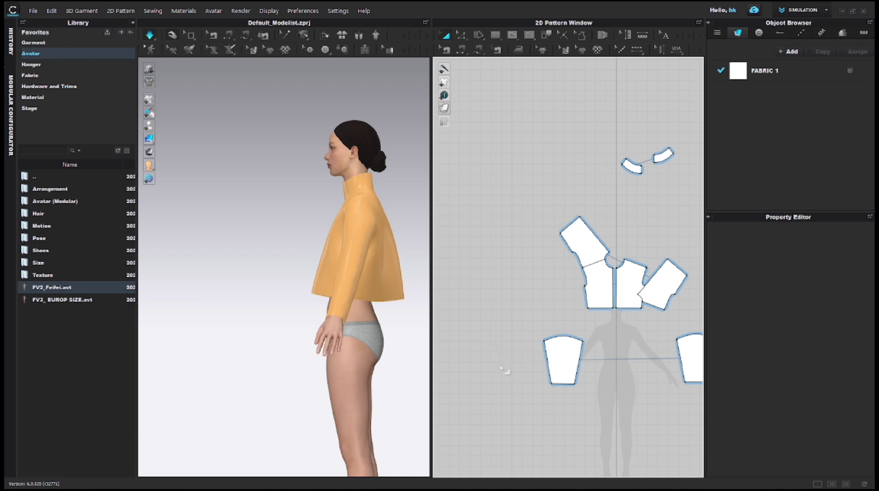
right_drag(313, 336, 419, 350)
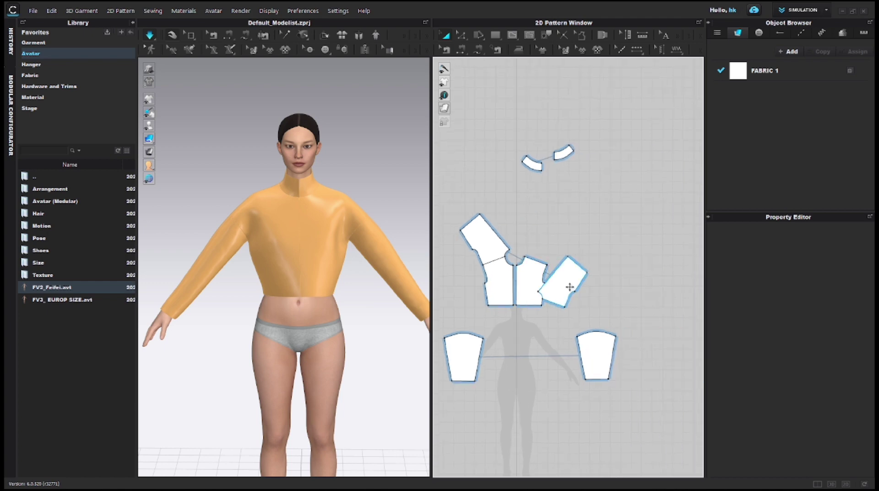
Step: Rotate the back pieces upright and line them up on the outer sides of the two front pieces
click(568, 285)
drag(562, 234, 593, 318)
drag(559, 292, 574, 291)
drag(481, 247, 455, 285)
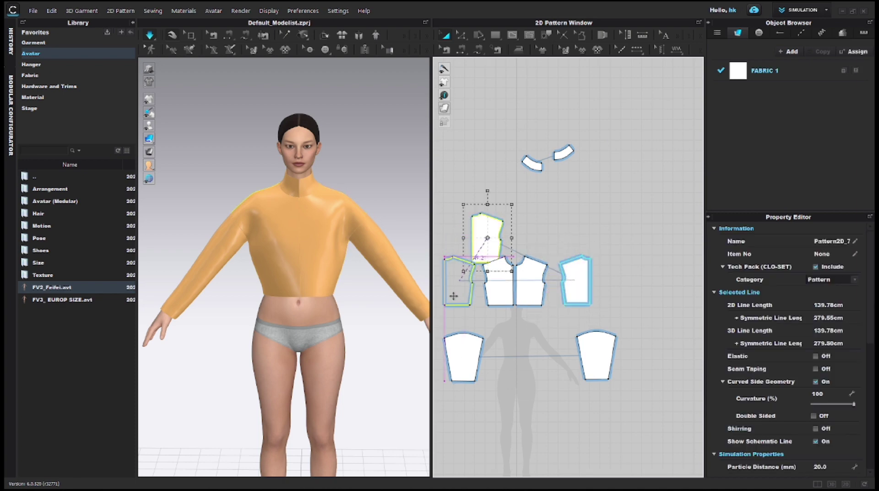
click(507, 338)
Step: Move each sleeve piece to the outer end of the row, beside its back piece
scroll(544, 358, down, 3)
middle_drag(546, 358, 555, 360)
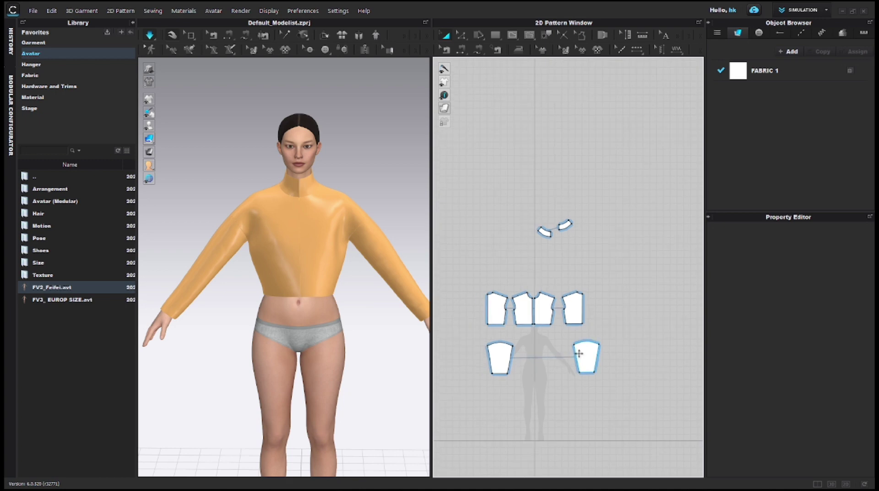
drag(582, 354, 620, 304)
drag(499, 355, 456, 301)
Step: Place the two collar pieces level and side by side, centred above the front pieces
drag(524, 205, 597, 256)
drag(565, 225, 549, 264)
scroll(534, 287, up, 5)
click(537, 286)
click(616, 268)
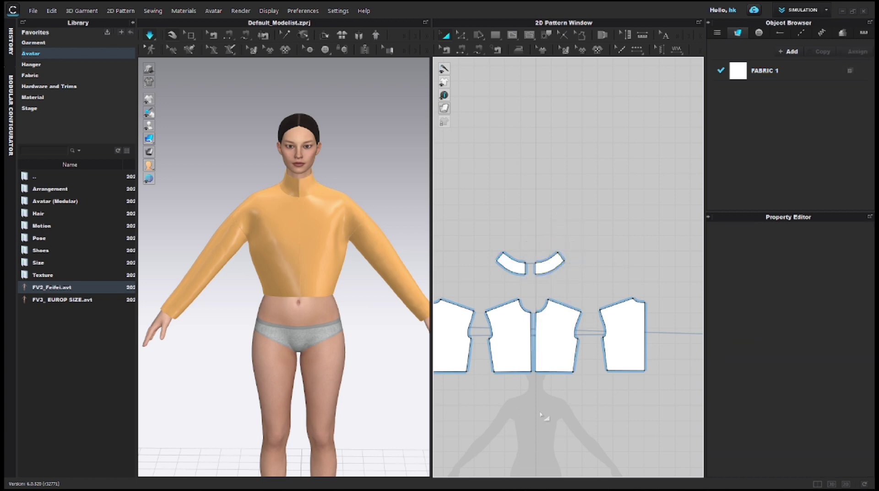
Step: Delete the sewing that joins the centre front edges of the two front pieces
scroll(540, 411, down, 3)
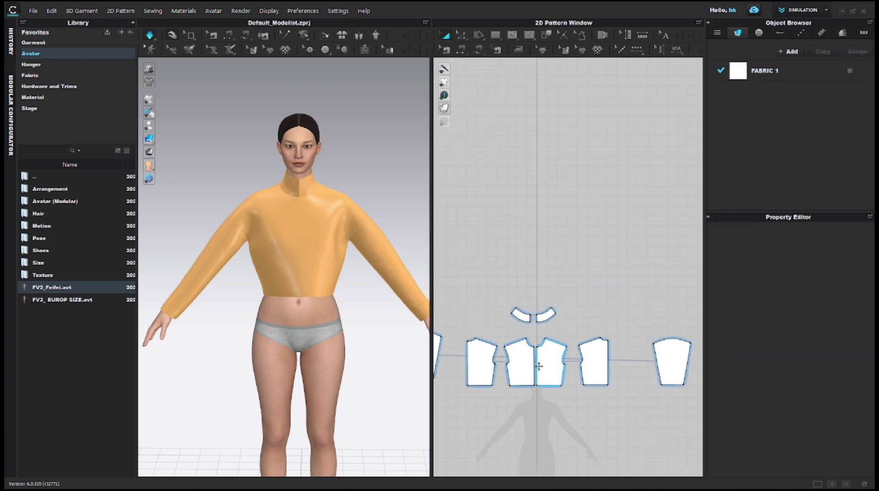
click(444, 50)
scroll(531, 354, up, 5)
click(542, 367)
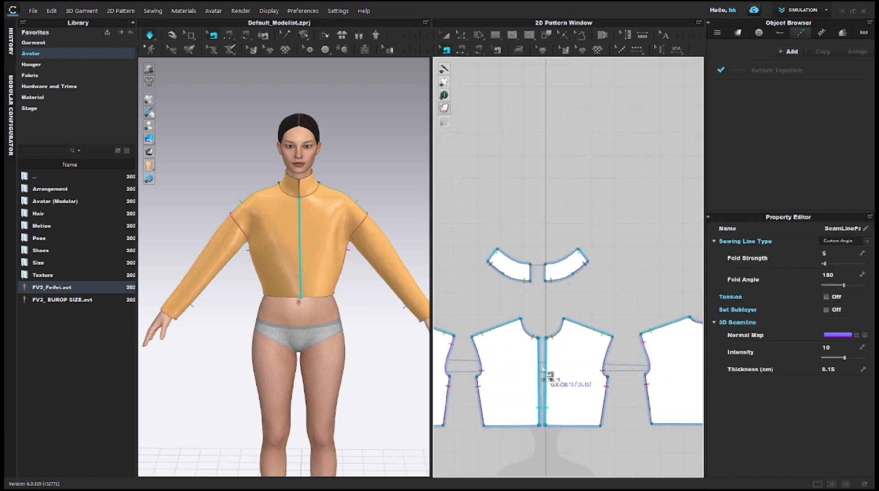
right_click(544, 369)
click(561, 399)
click(535, 449)
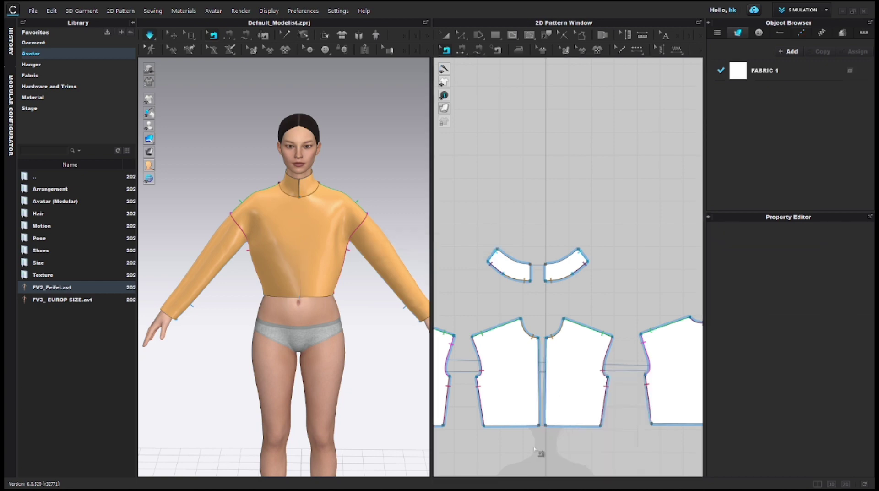
Step: Tug each front half on the simulated avatar to part the garment along the centre front
key(a)
click(326, 271)
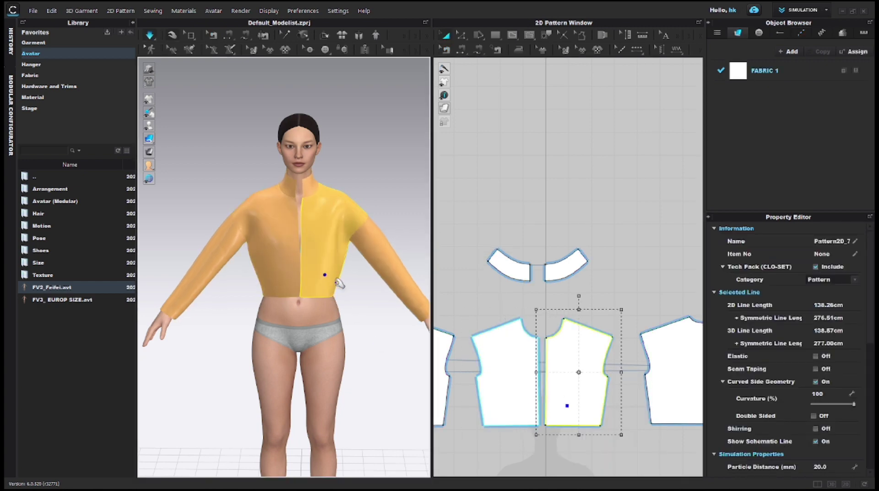
right_drag(353, 292, 321, 274)
scroll(324, 275, up, 4)
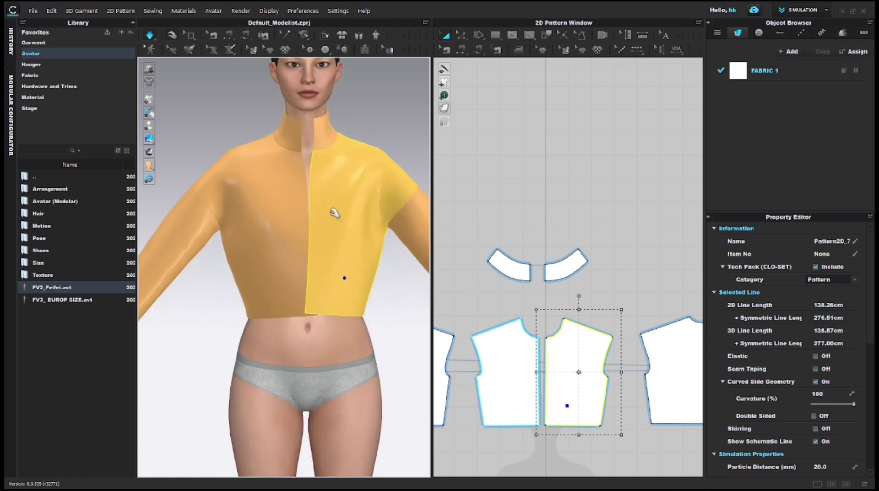
click(266, 322)
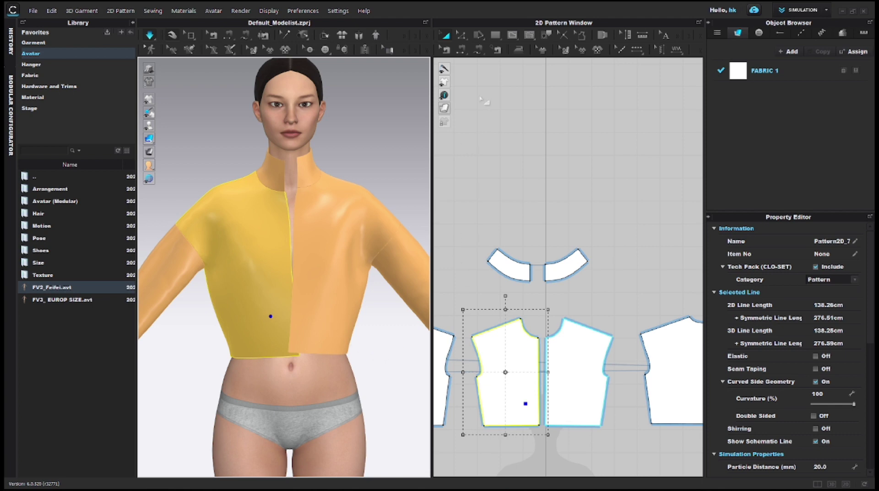
Step: Remove the strengthening from all the pattern pieces, then clear the selection
scroll(556, 202, down, 5)
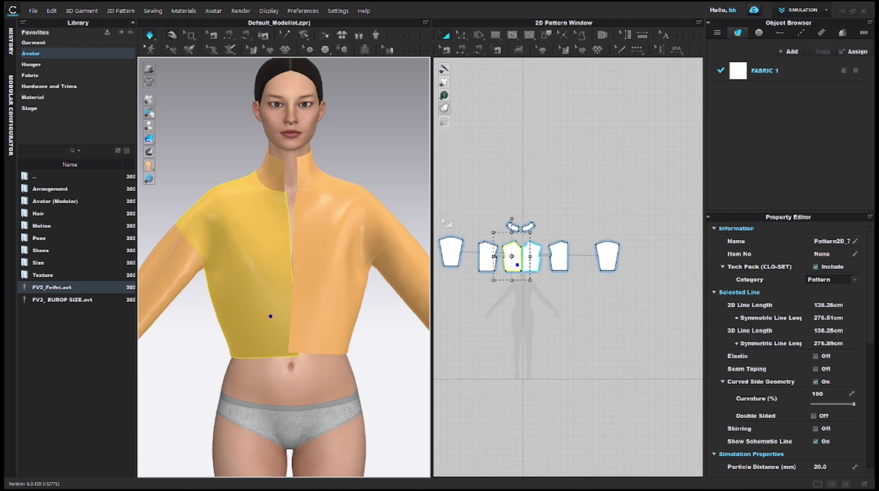
drag(437, 216, 628, 287)
right_click(609, 260)
click(642, 296)
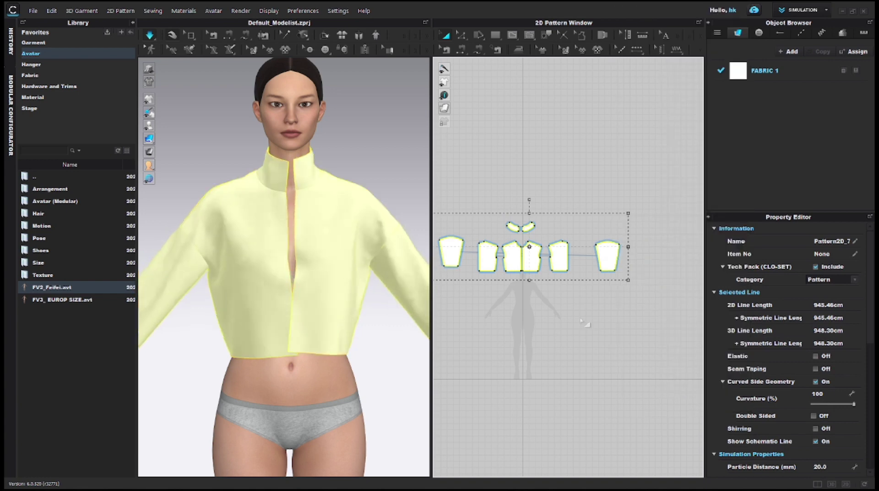
click(585, 324)
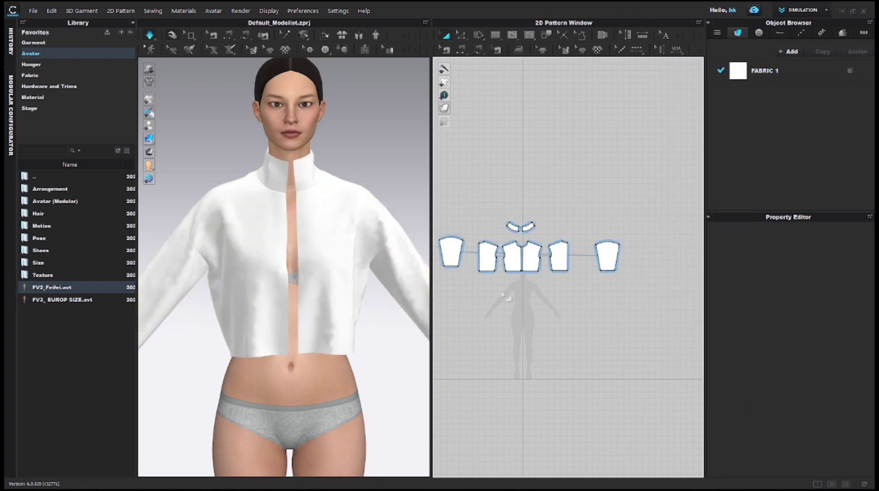
Step: Draw a horizontal internal line about 26.7 cm long across the front piece, just below the armhole
right_drag(506, 295, 525, 291)
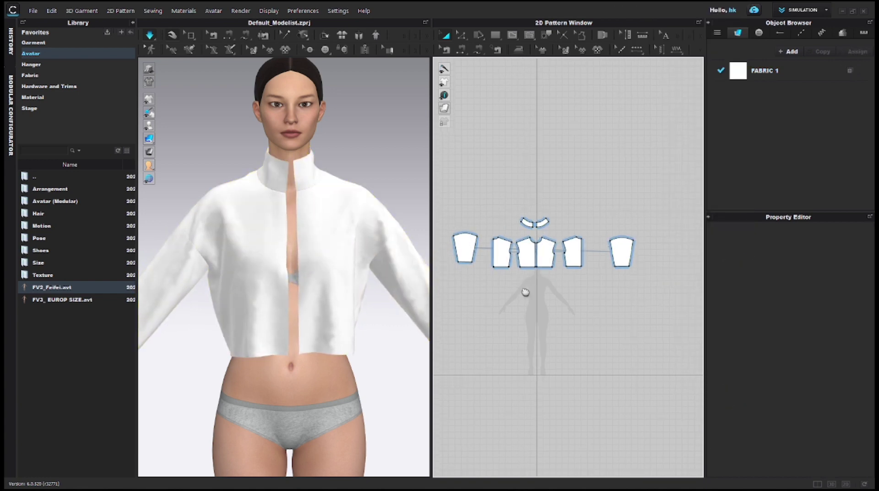
scroll(522, 260, up, 6)
click(511, 35)
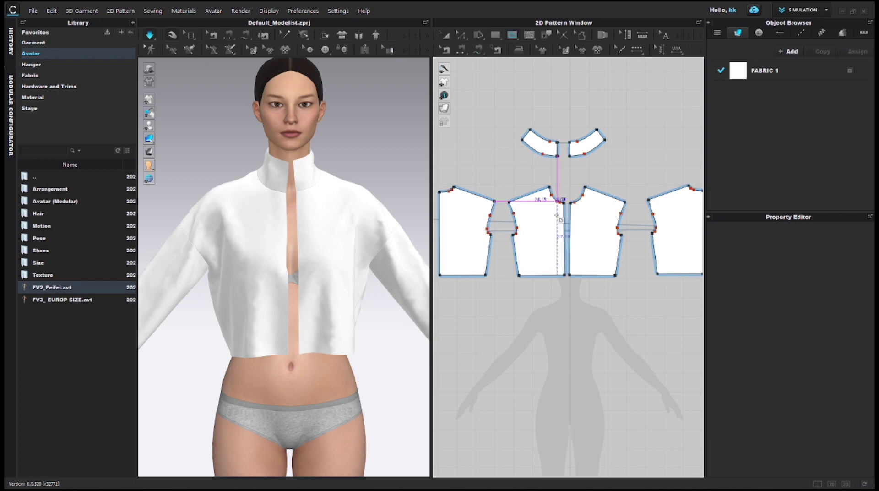
scroll(556, 215, up, 4)
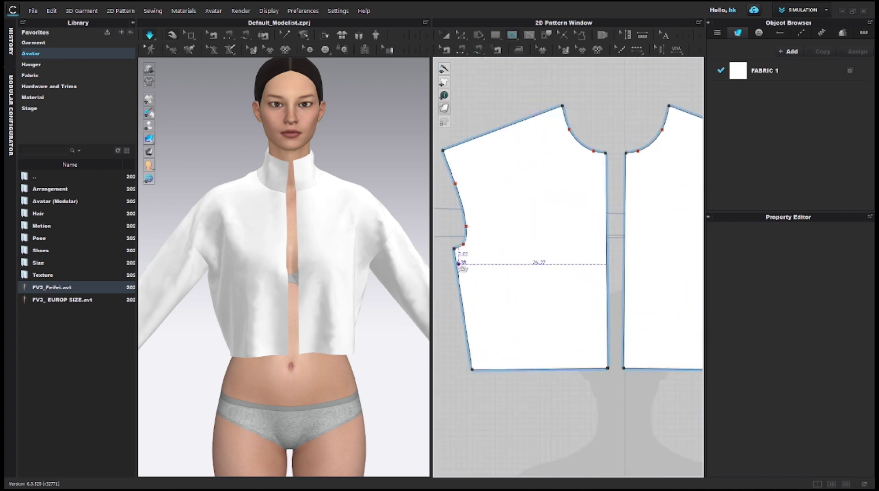
scroll(460, 265, up, 3)
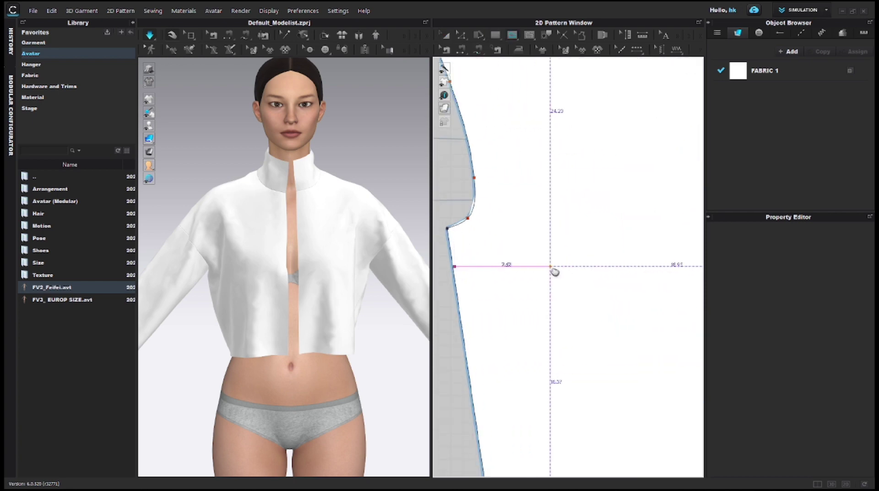
scroll(555, 272, down, 6)
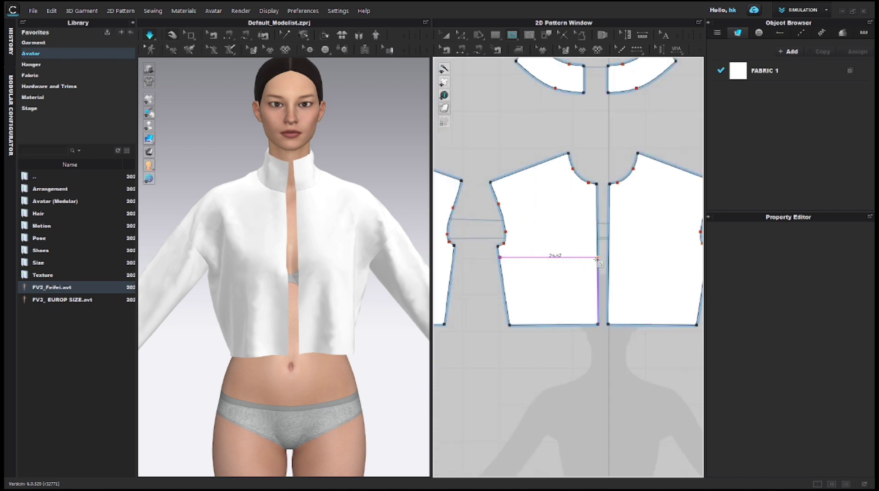
click(597, 257)
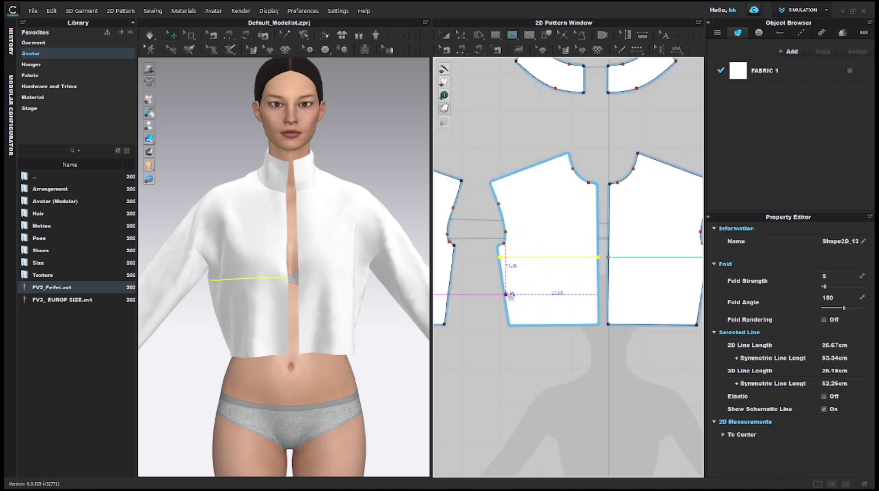
Step: Add two horizontal internal lines to the front piece: about 25.3 cm near the hem and about 24.9 cm at mid-armhole
click(507, 294)
click(598, 295)
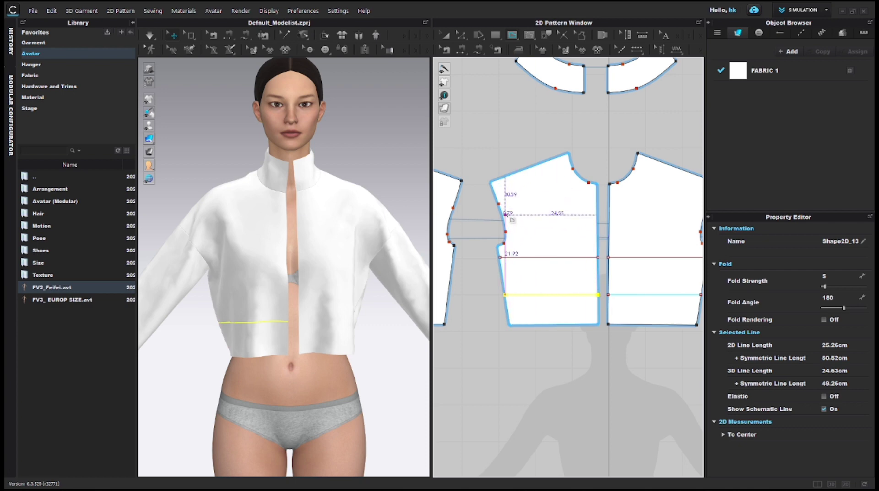
click(505, 221)
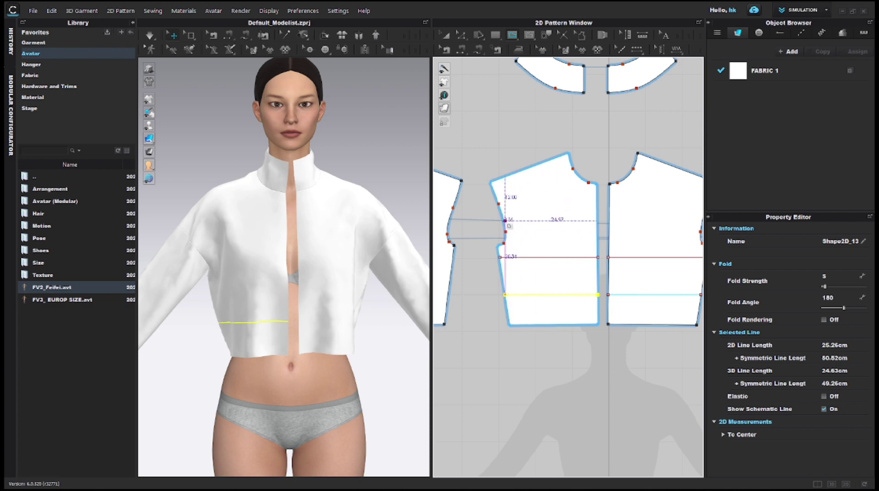
click(596, 222)
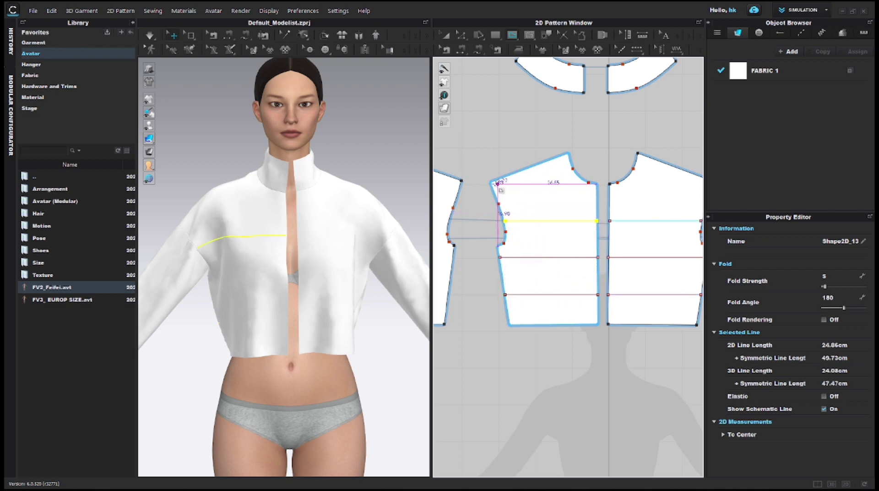
Step: Draw a horizontal internal line about 24.1 cm long across the adjacent back piece near its hem, level with the front's lower line
scroll(498, 192, down, 3)
scroll(459, 293, up, 3)
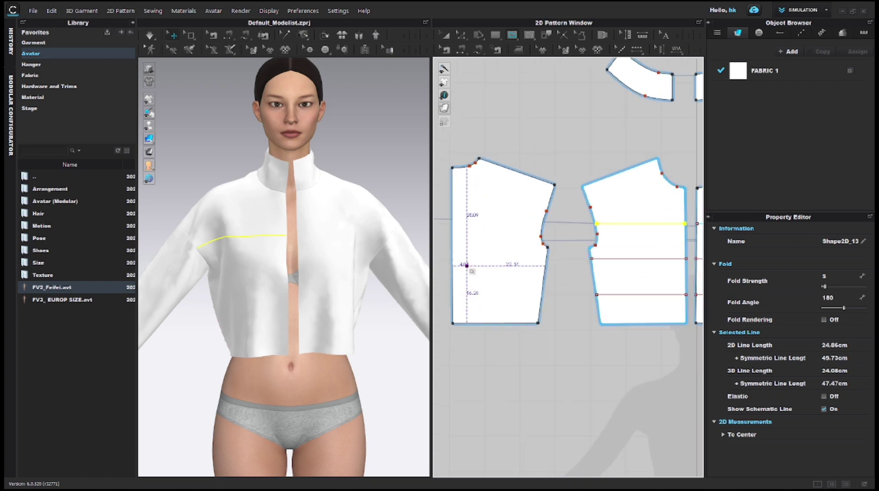
click(453, 295)
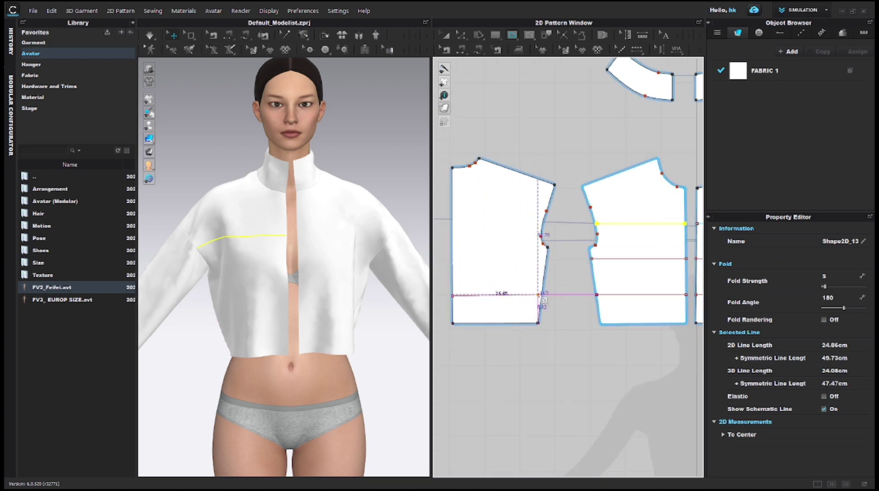
click(540, 296)
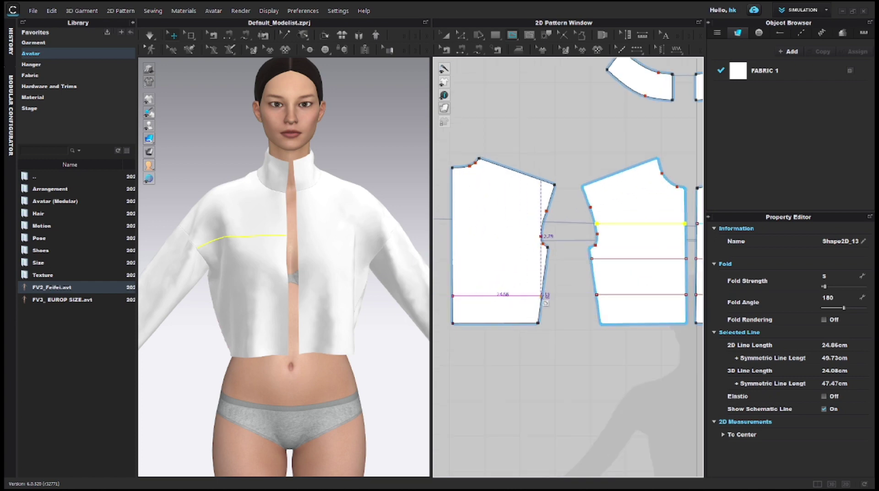
double_click(539, 297)
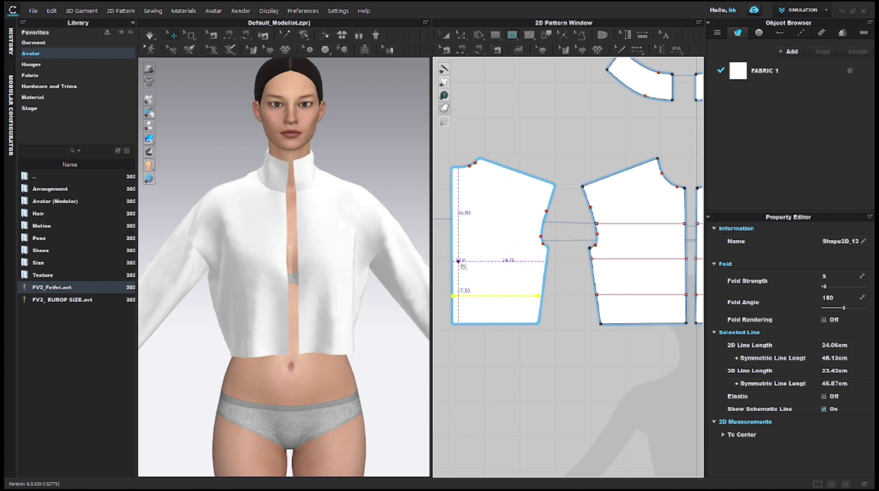
Step: Add two internal lines across the back piece: about 25.6 cm below the armhole and about 24.1 cm at mid-armhole, matching the front's levels
click(453, 258)
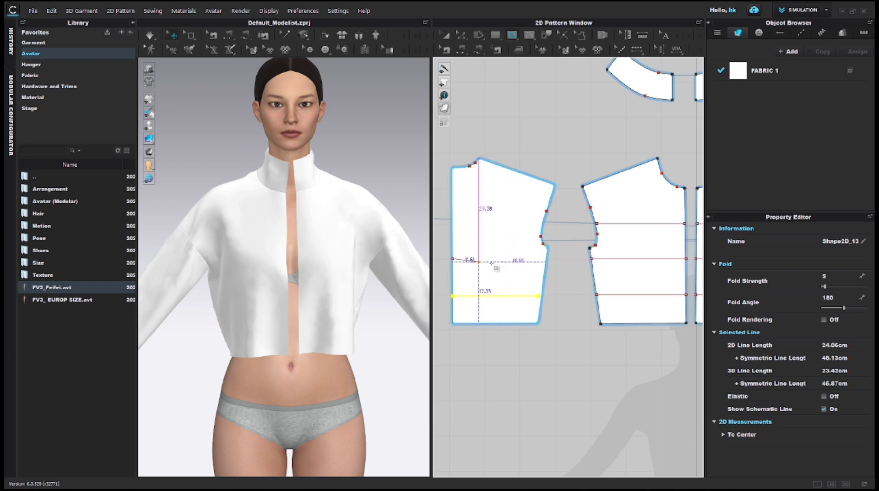
click(544, 258)
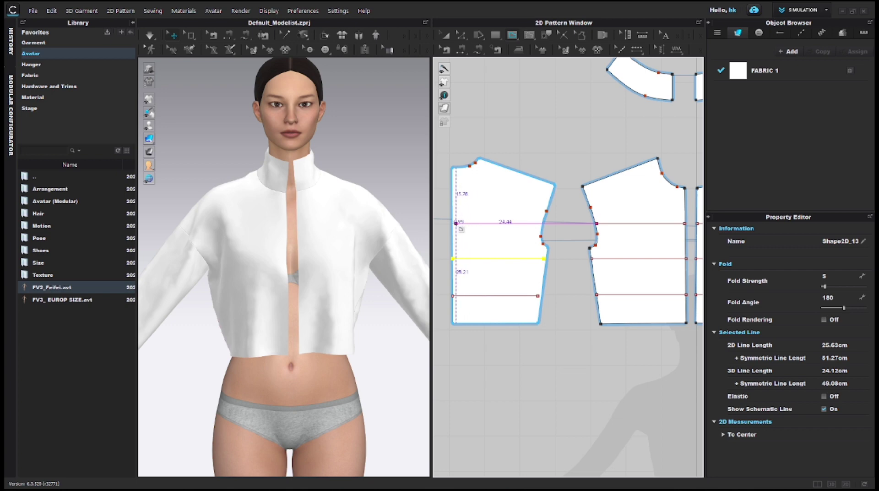
click(542, 223)
Step: Draw internal lines at shoulder-tip level, about 28 cm across the back piece and about 23 cm to the neckline on the front
click(453, 188)
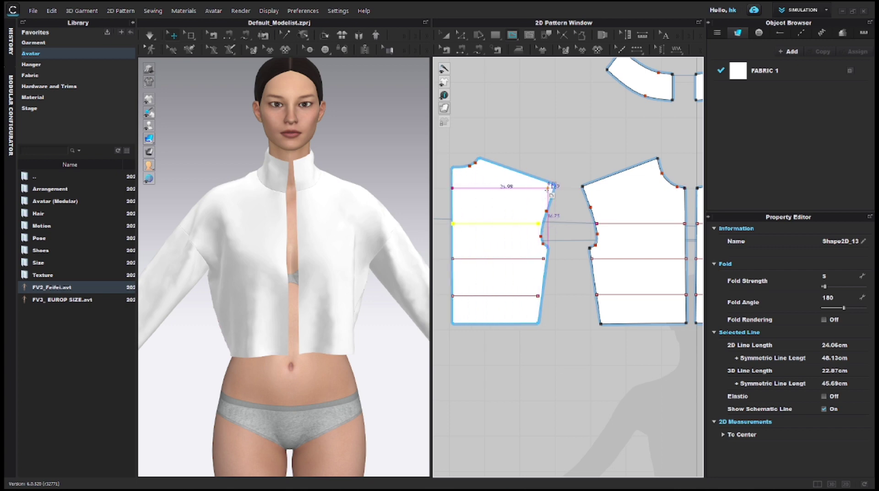
click(553, 187)
click(584, 187)
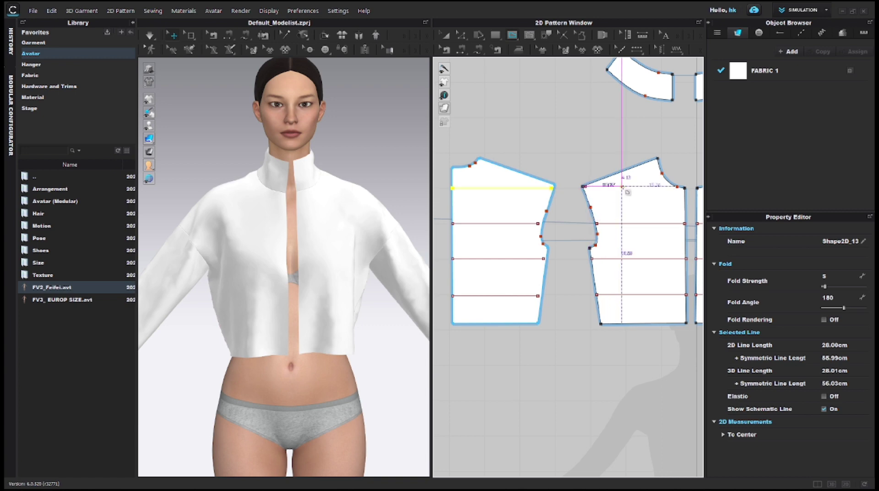
click(666, 184)
Step: Draw a horizontal internal line about 33.5 cm long across the sleeve piece, just below its cap
scroll(667, 208, down, 4)
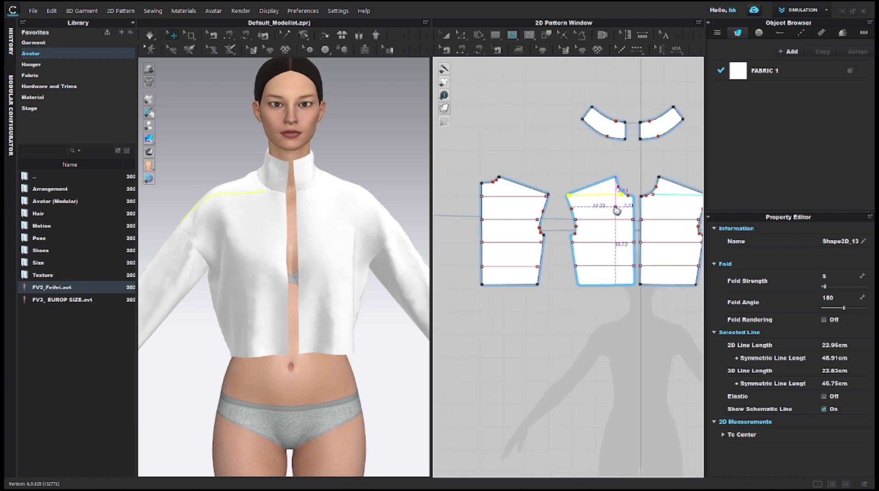
scroll(496, 247, up, 4)
scroll(485, 238, up, 6)
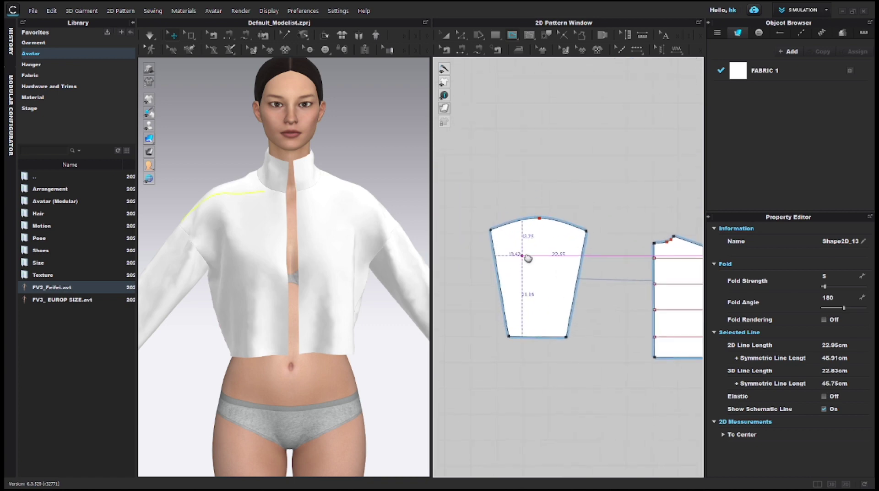
scroll(462, 225, down, 3)
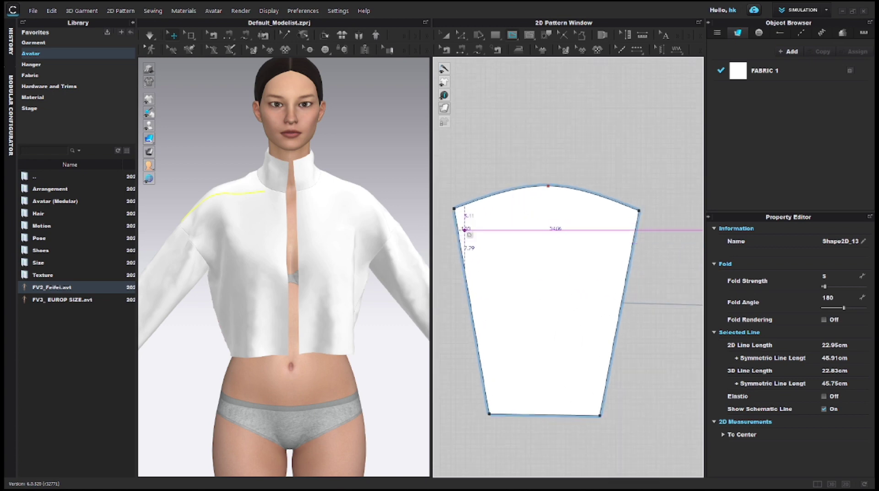
scroll(463, 227, down, 2)
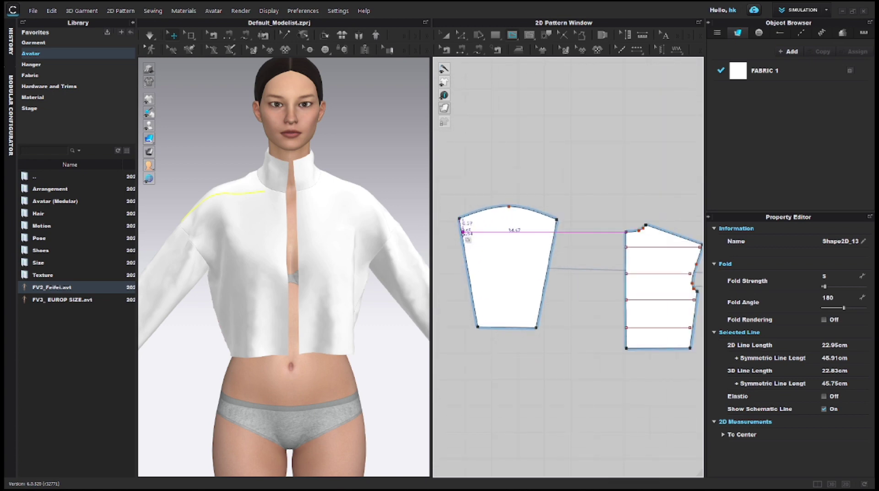
click(462, 232)
double_click(551, 232)
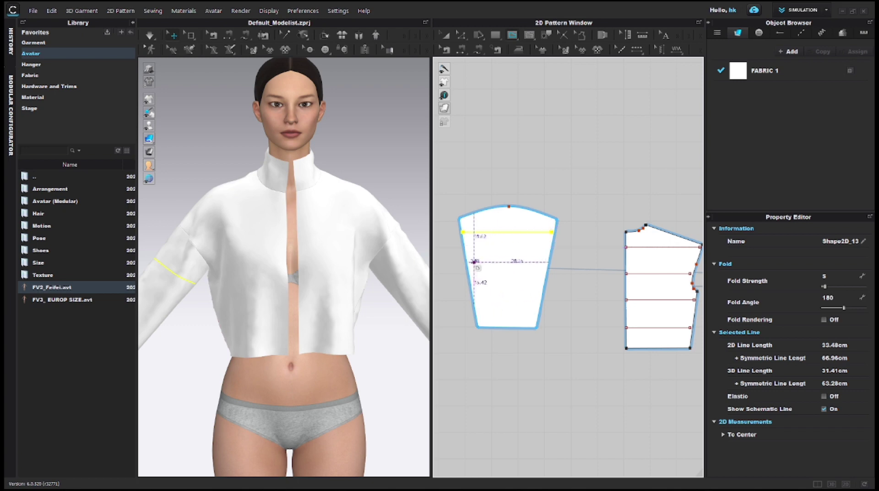
Step: Add three more internal lines down the sleeve toward the cuff, about 29.3 cm, 25 cm and 22.1 cm long
click(468, 261)
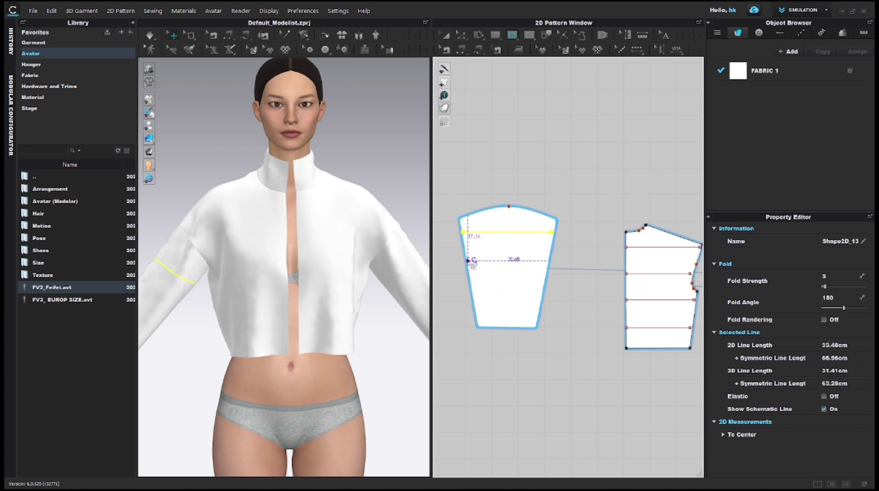
double_click(545, 260)
click(473, 286)
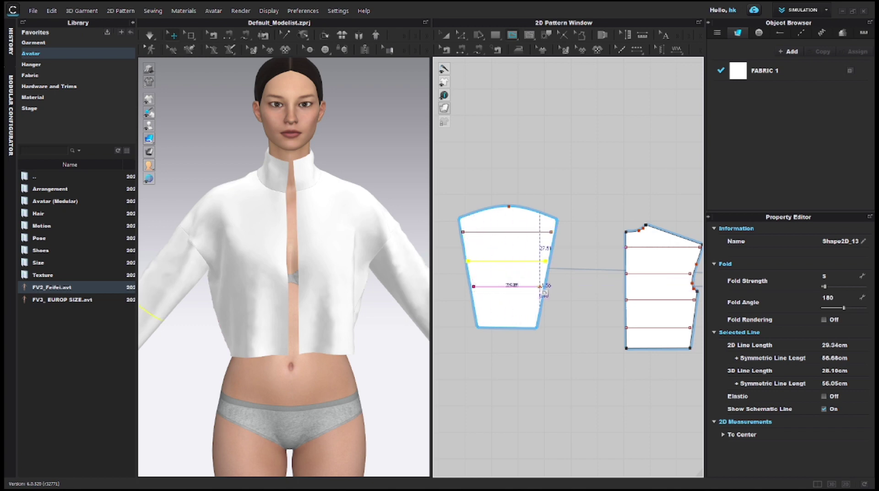
double_click(540, 286)
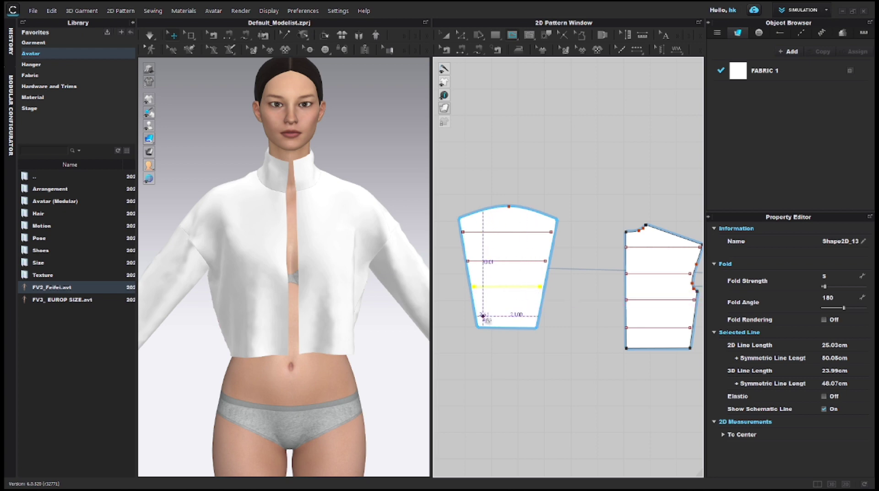
click(478, 314)
double_click(536, 314)
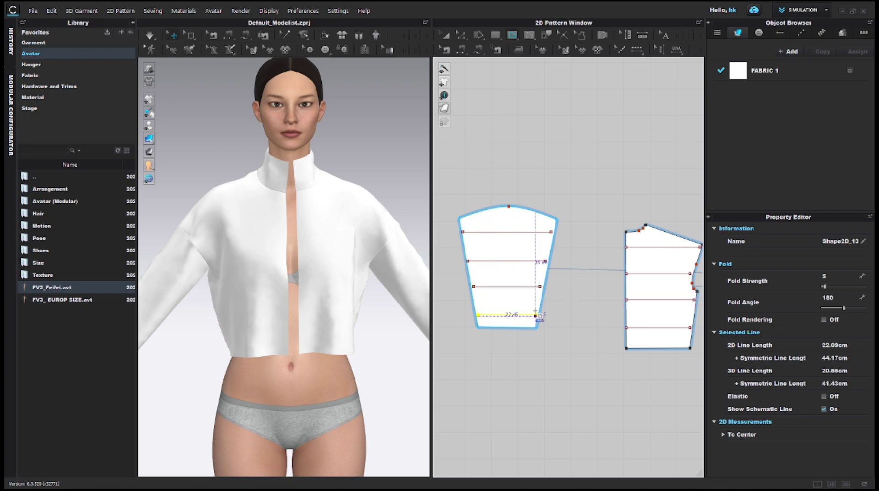
Step: Extend the ends of the sleeve piece's two upper internal lines so they meet its side edges
click(445, 35)
scroll(504, 241, up, 4)
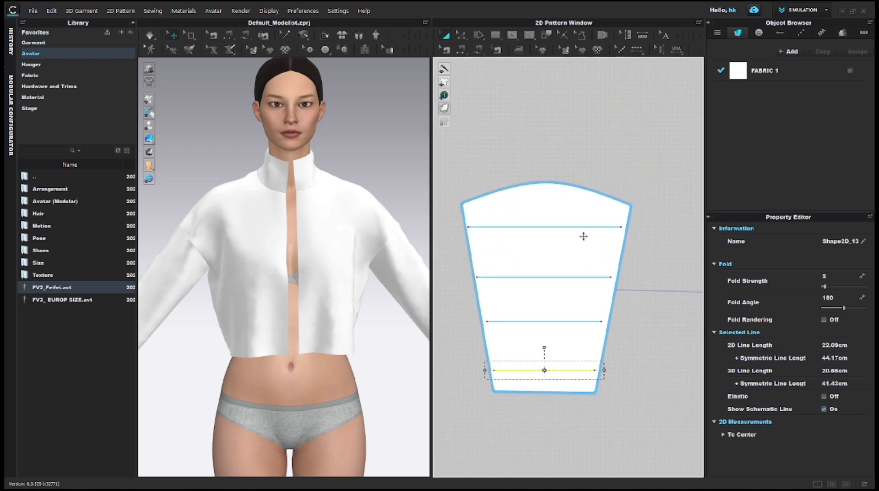
key(z)
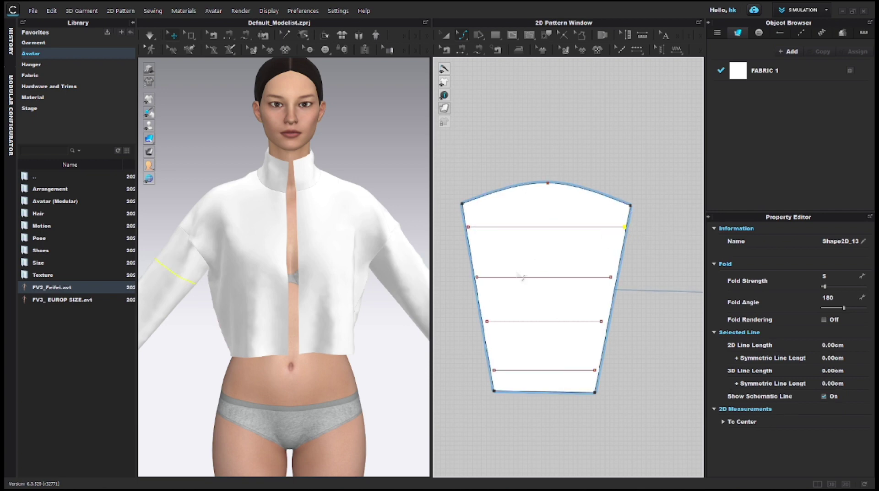
scroll(564, 282, up, 3)
drag(643, 273, 655, 273)
scroll(583, 281, down, 3)
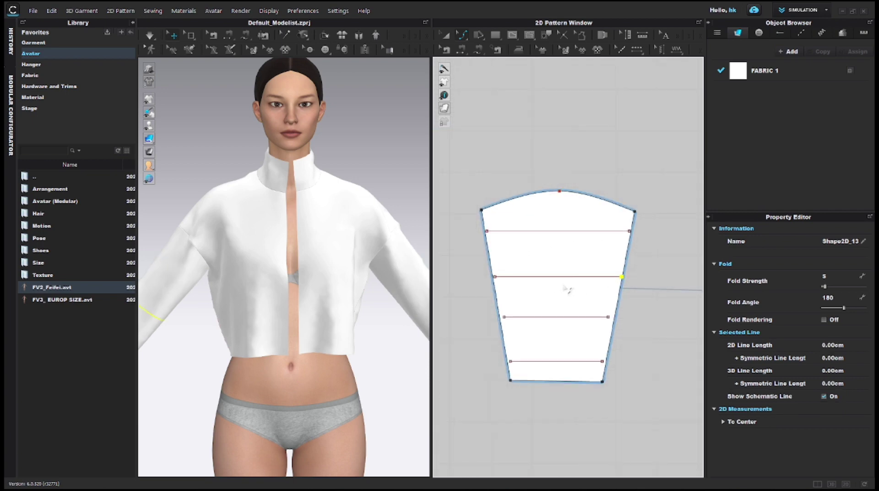
Step: Extend both ends of the sleeve piece's two lower internal lines to its side edges
right_drag(567, 288, 633, 281)
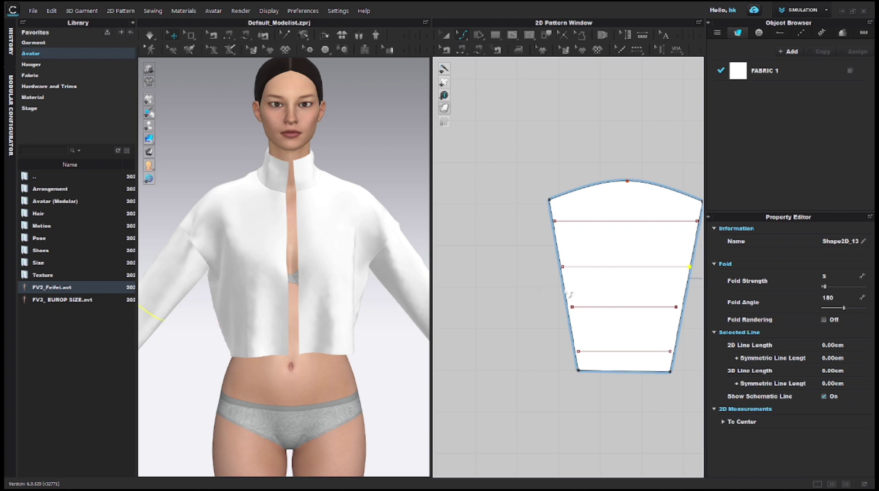
drag(572, 306, 568, 307)
drag(676, 307, 680, 306)
scroll(595, 384, up, 5)
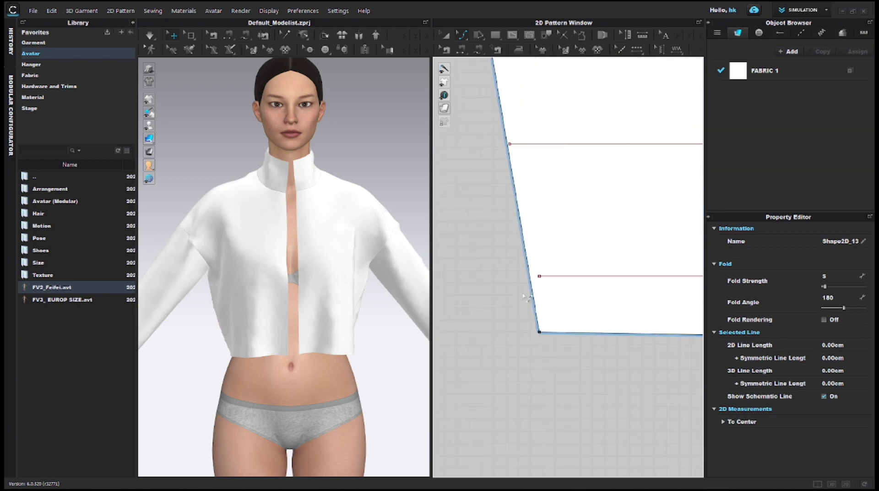
drag(540, 285, 531, 280)
scroll(549, 284, down, 5)
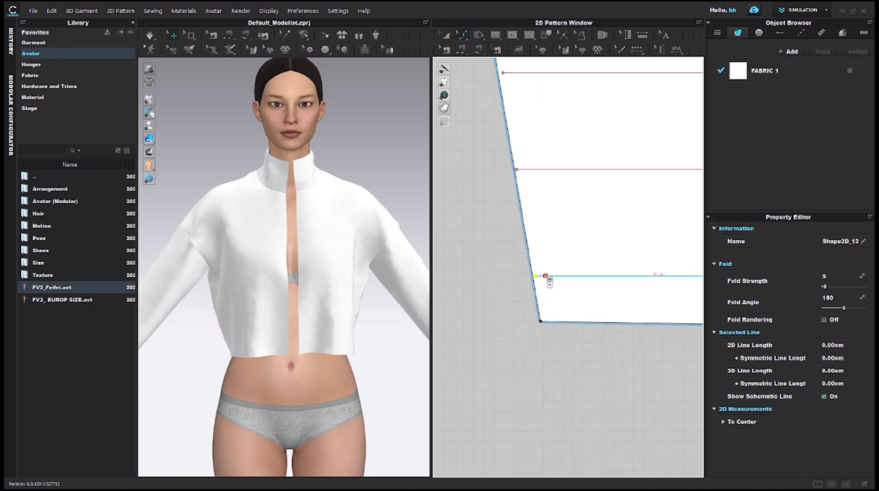
scroll(570, 292, up, 5)
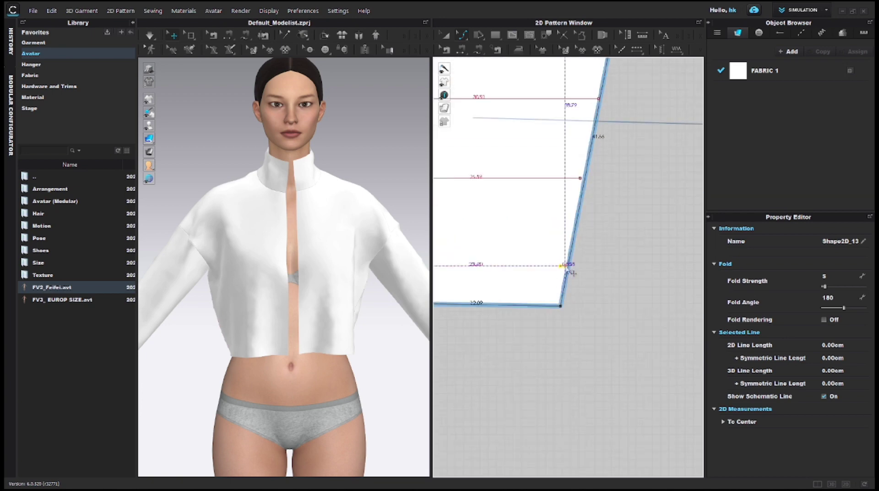
Step: Extend the back piece's shoulder-tip and mid-armhole internal lines outward to the armhole edge
scroll(575, 273, down, 5)
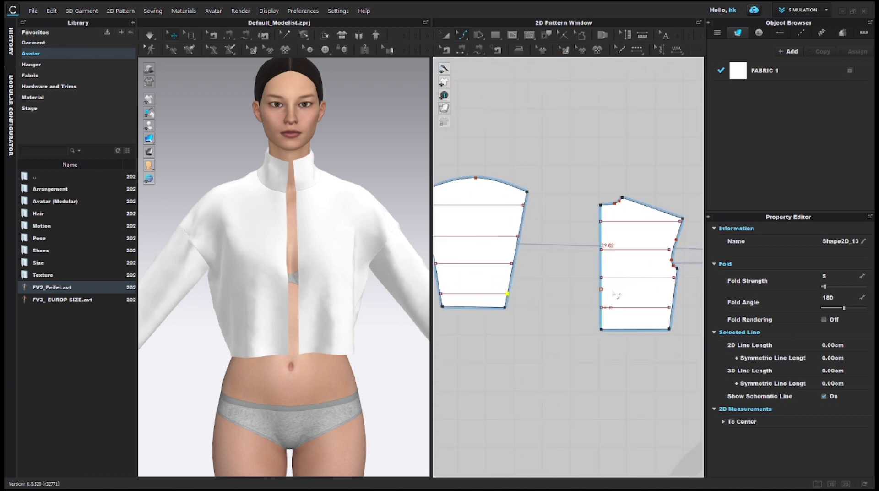
scroll(627, 295, up, 4)
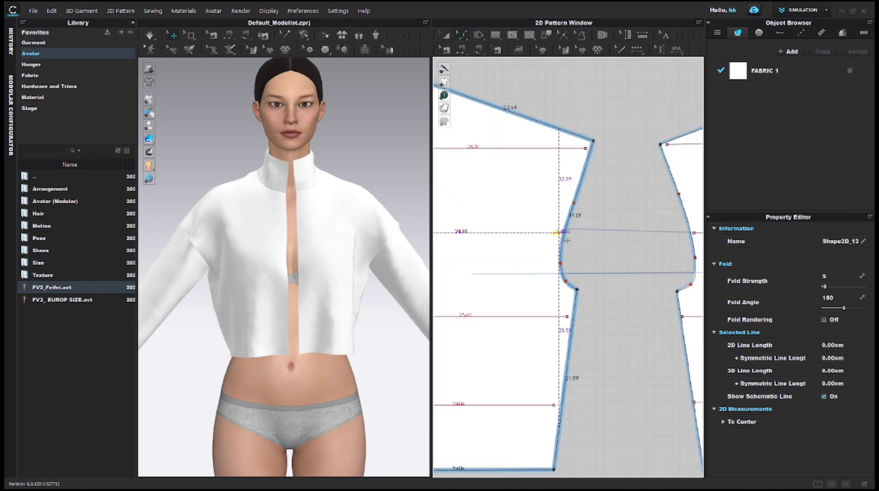
scroll(580, 197, up, 3)
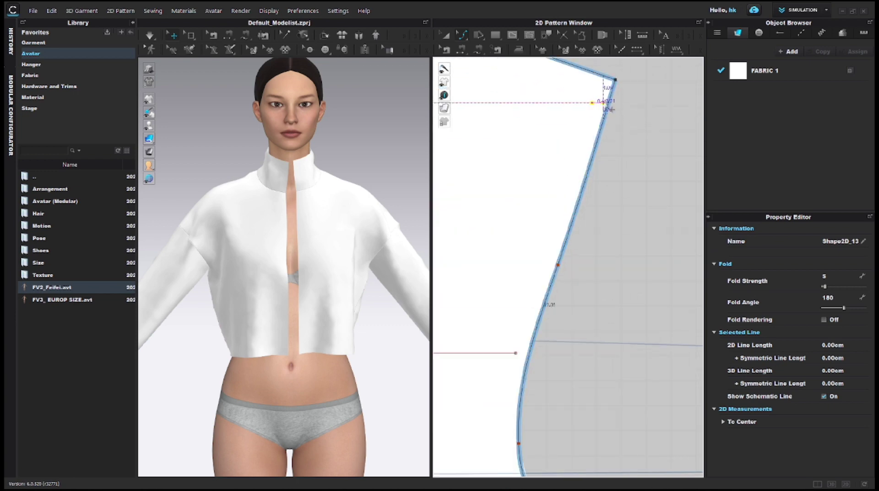
scroll(569, 199, down, 5)
scroll(549, 279, up, 5)
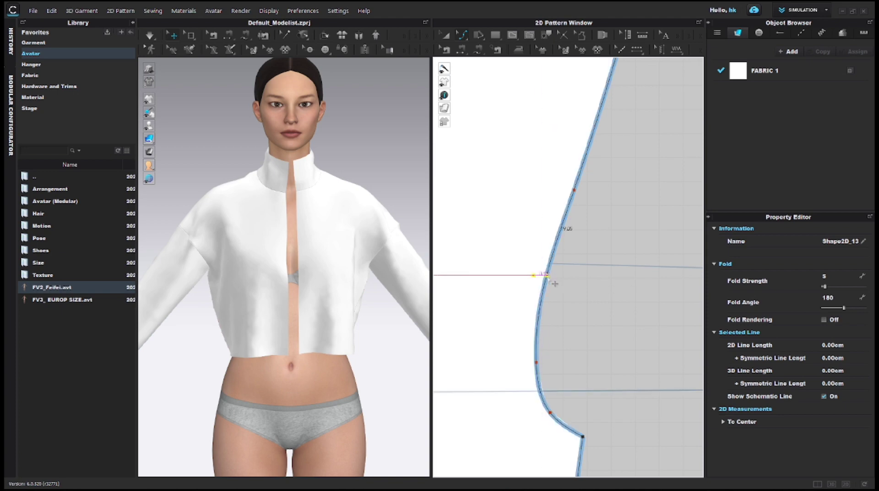
Step: Extend the back piece's two internal lines below the armhole to the side seam and clear the selection
scroll(552, 283, down, 4)
scroll(566, 274, up, 5)
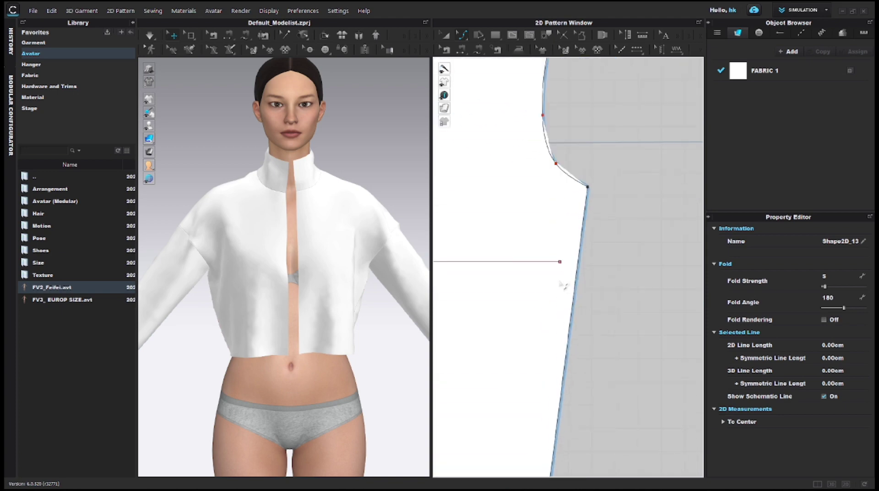
scroll(576, 270, down, 4)
scroll(545, 237, up, 5)
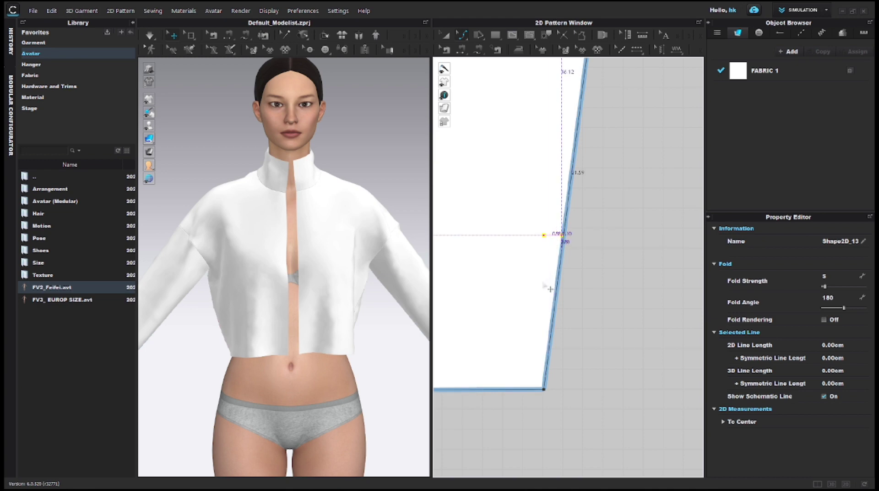
scroll(538, 287, down, 2)
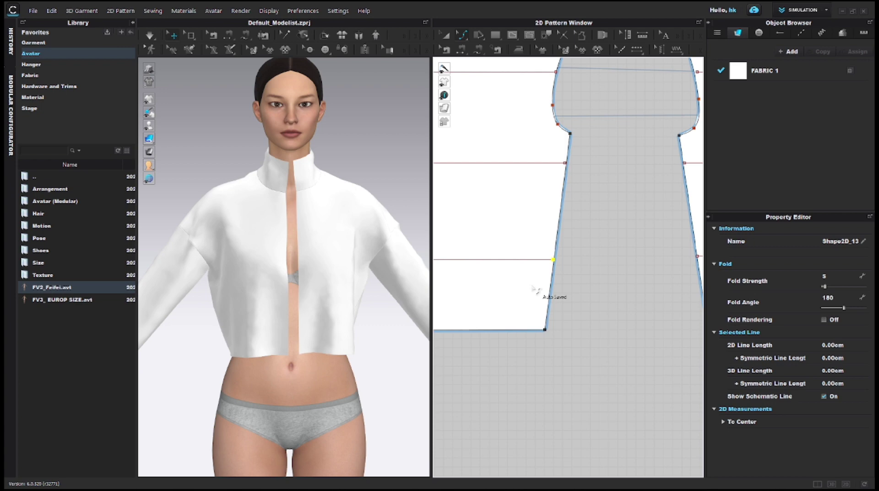
scroll(598, 290, down, 5)
middle_drag(596, 289, 666, 300)
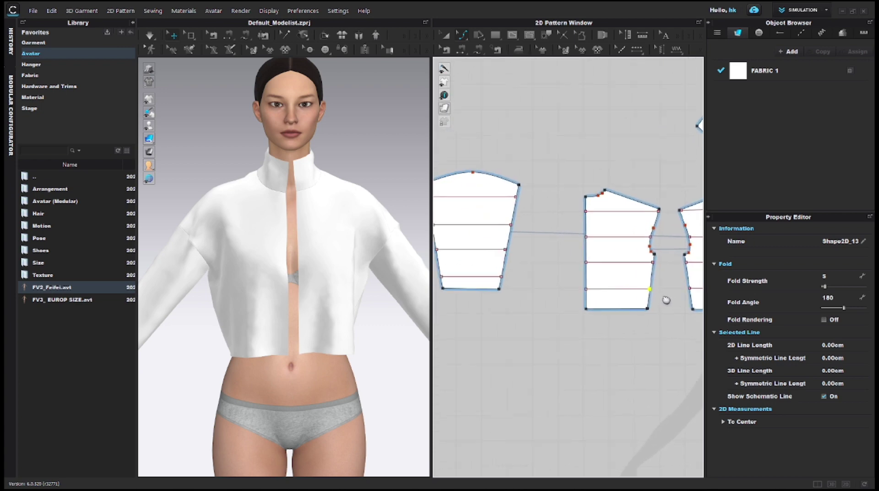
click(532, 318)
scroll(534, 312, down, 5)
middle_drag(535, 309, 520, 304)
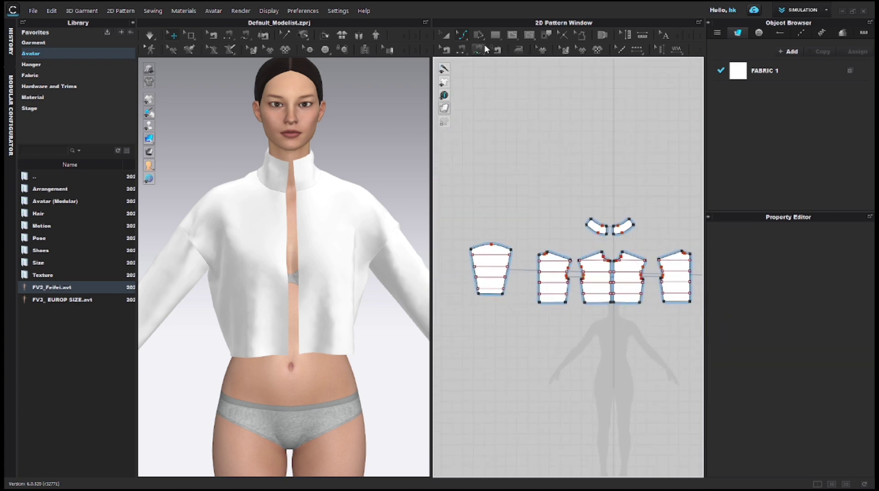
click(442, 40)
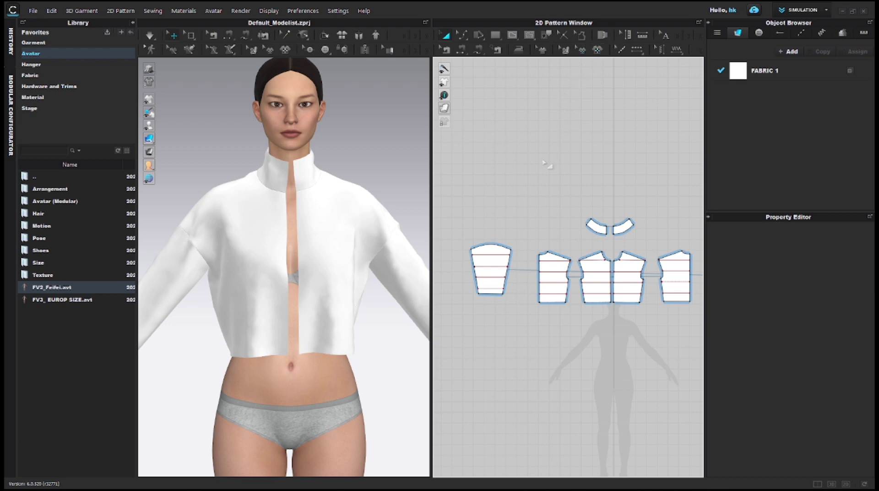
click(478, 51)
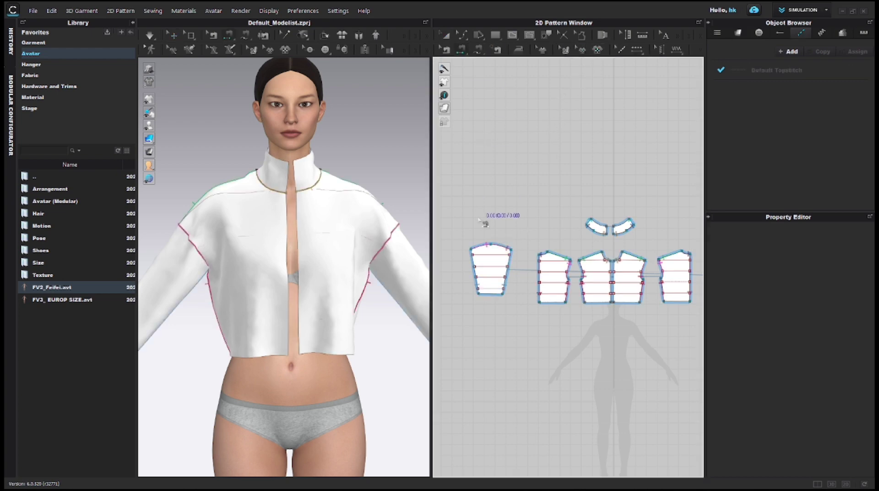
scroll(487, 257, up, 2)
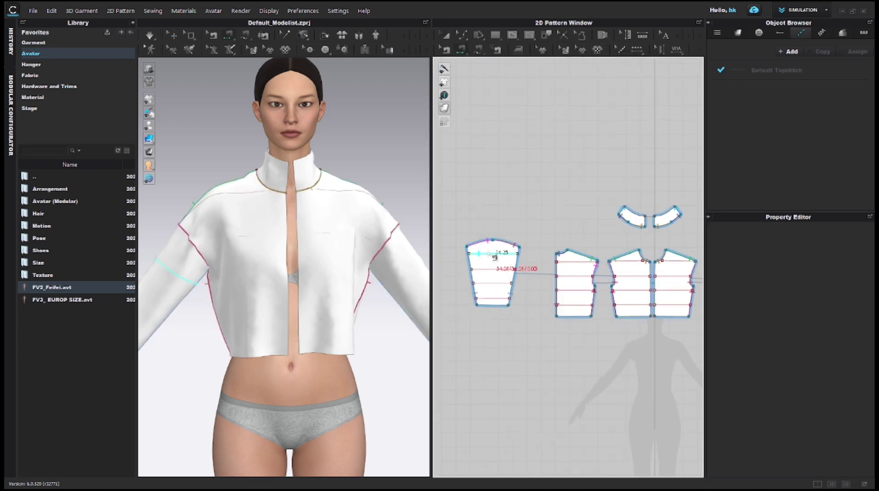
key(a)
Step: Layer-clone the whole set of pattern pieces as an under layer and place the copies directly below the originals
scroll(521, 234, down, 3)
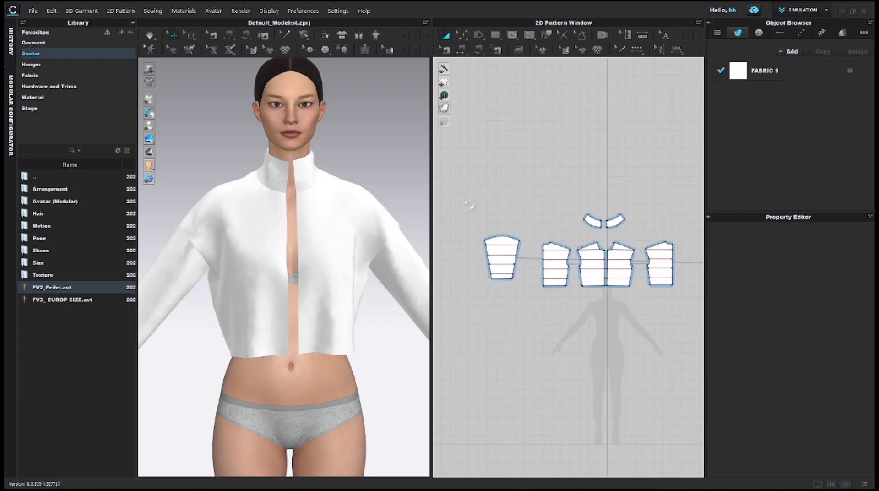
drag(693, 296, 694, 296)
right_click(665, 280)
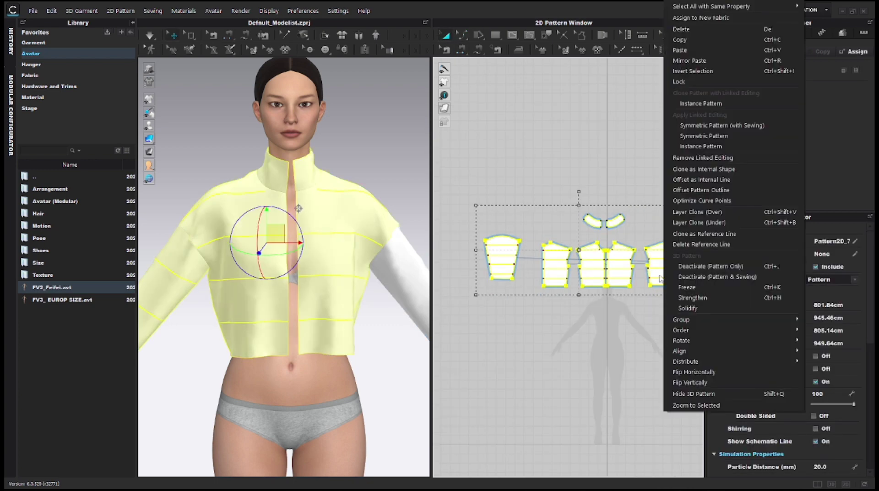
middle_drag(660, 276, 643, 265)
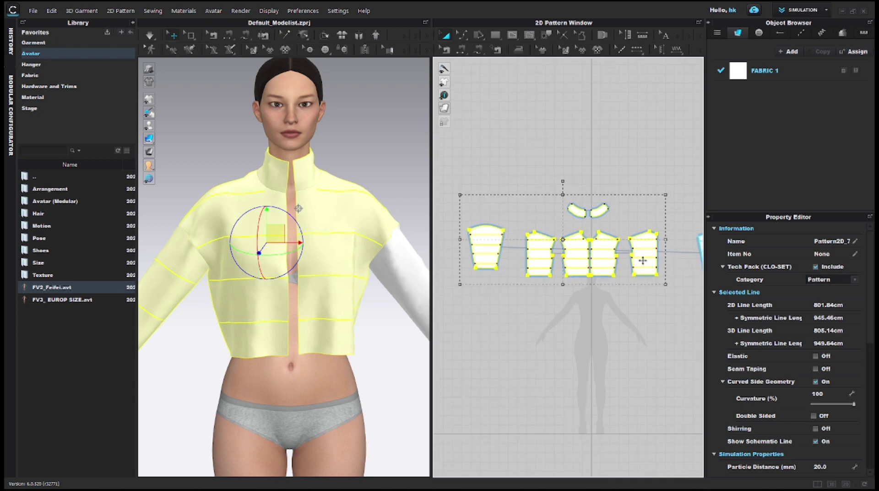
right_click(642, 260)
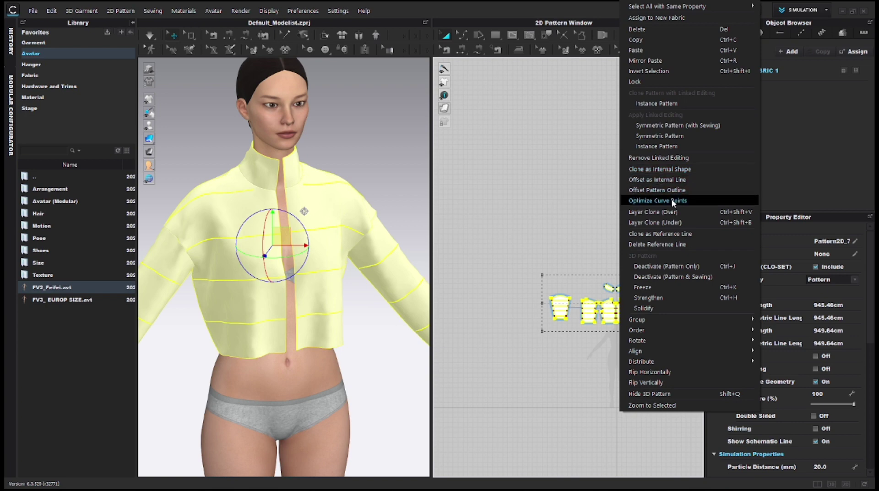
click(670, 222)
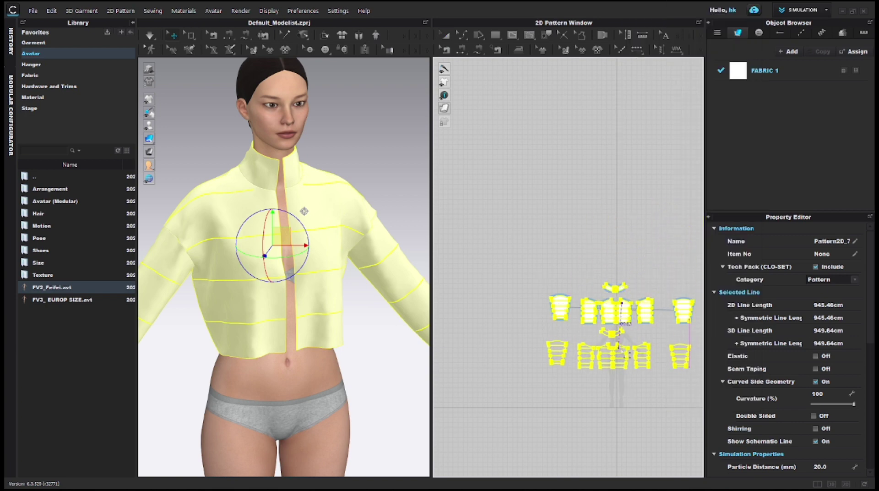
click(623, 346)
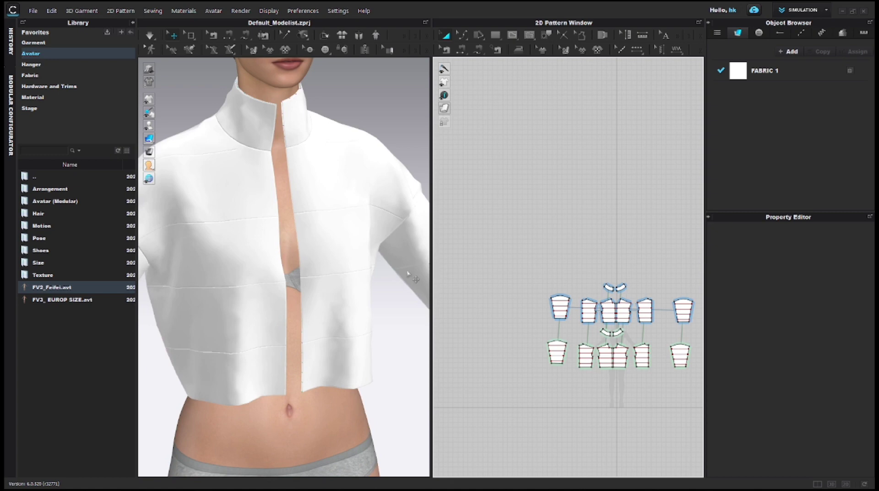
Step: Simulate the two-layer jacket on the avatar
key(space)
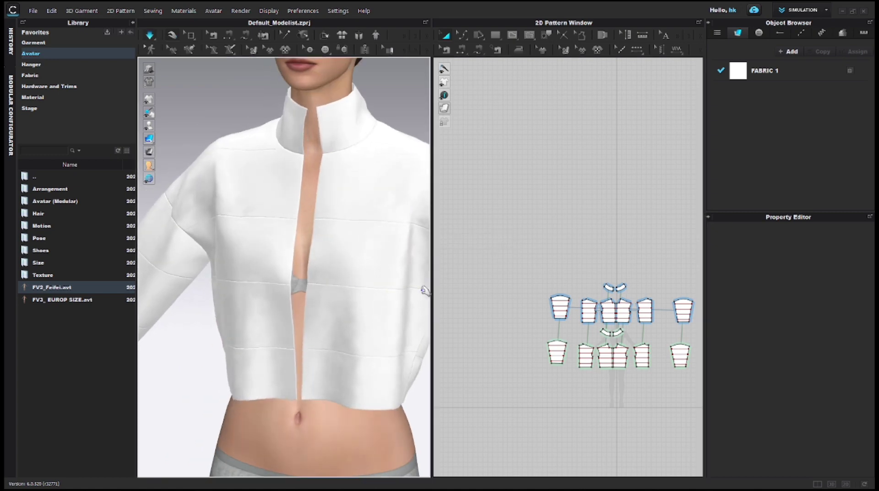
scroll(641, 353, up, 5)
scroll(501, 264, down, 1)
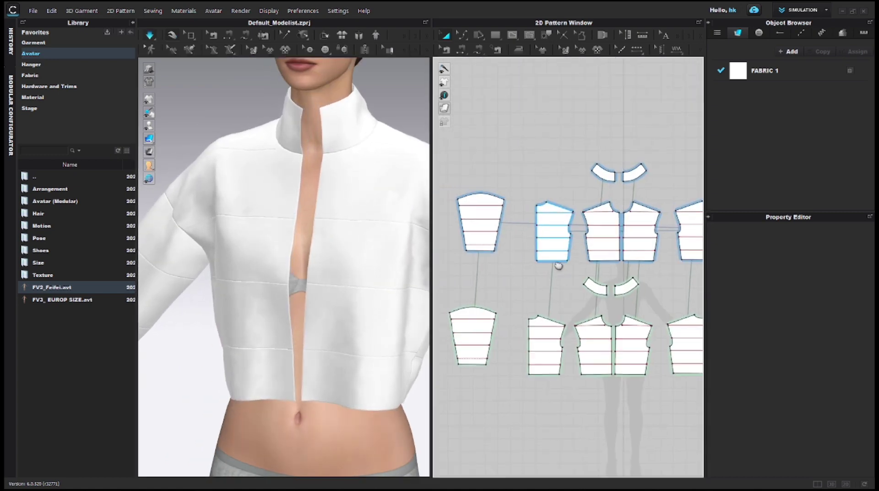
scroll(548, 223, down, 2)
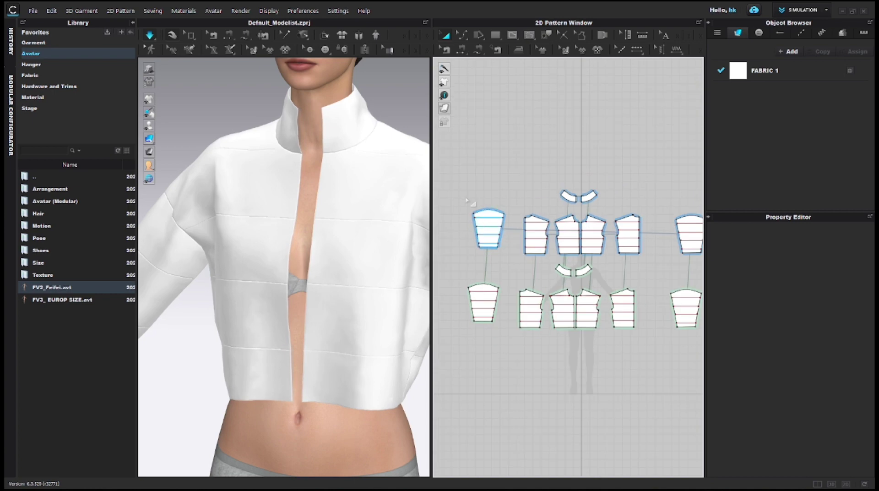
Step: Set the simulation pressure of the outer-layer sleeve piece to 2
drag(465, 196, 498, 249)
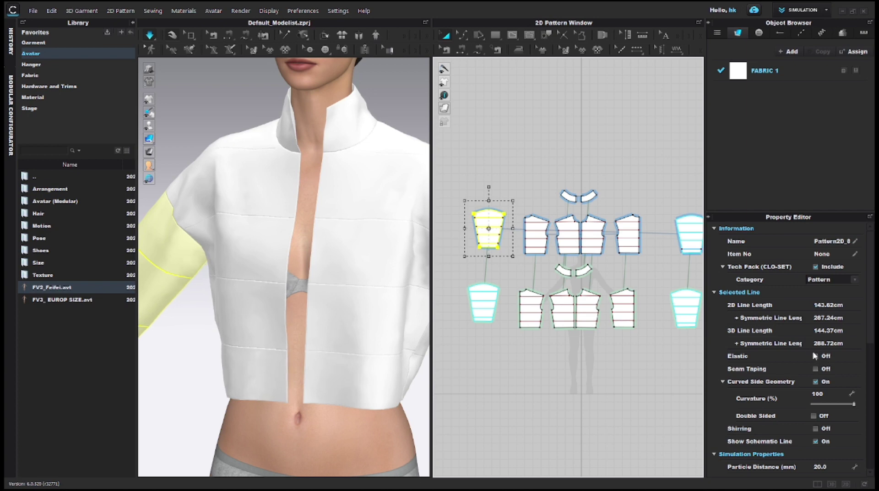
scroll(813, 358, down, 5)
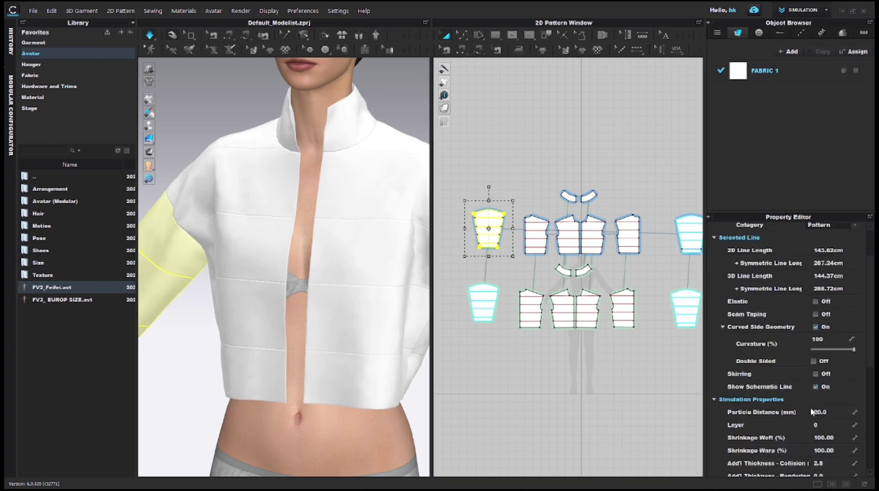
click(828, 407)
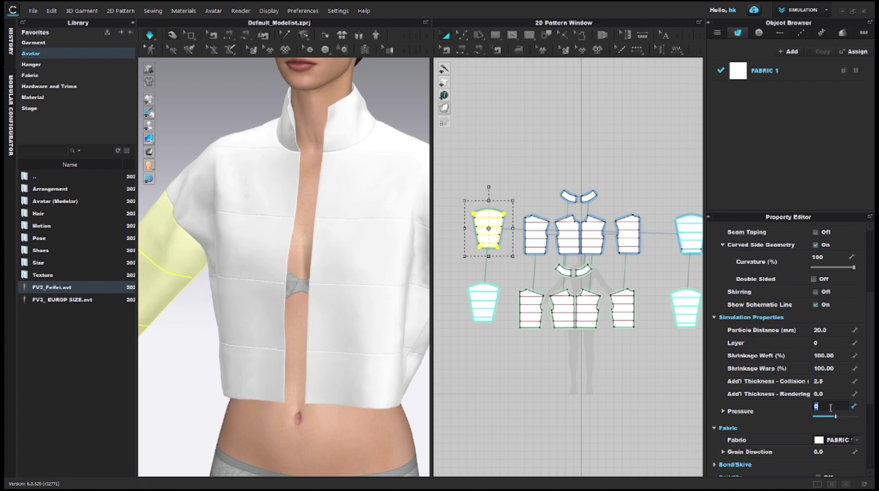
click(620, 353)
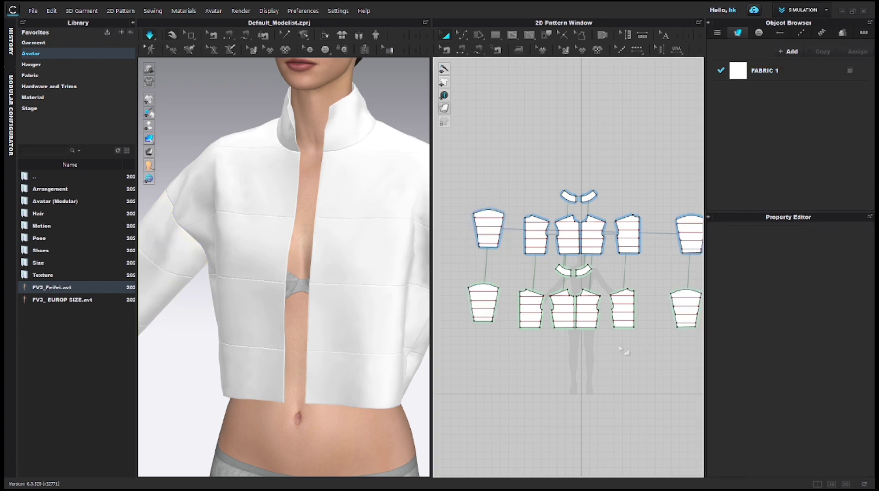
Step: Raise the outer-layer sleeve piece's simulation pressure to 5
scroll(303, 309, down, 5)
right_drag(244, 315, 286, 302)
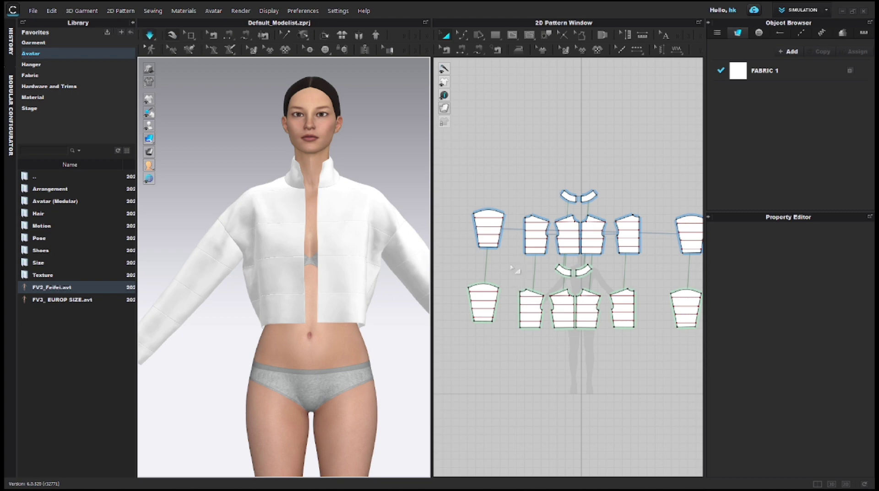
click(487, 229)
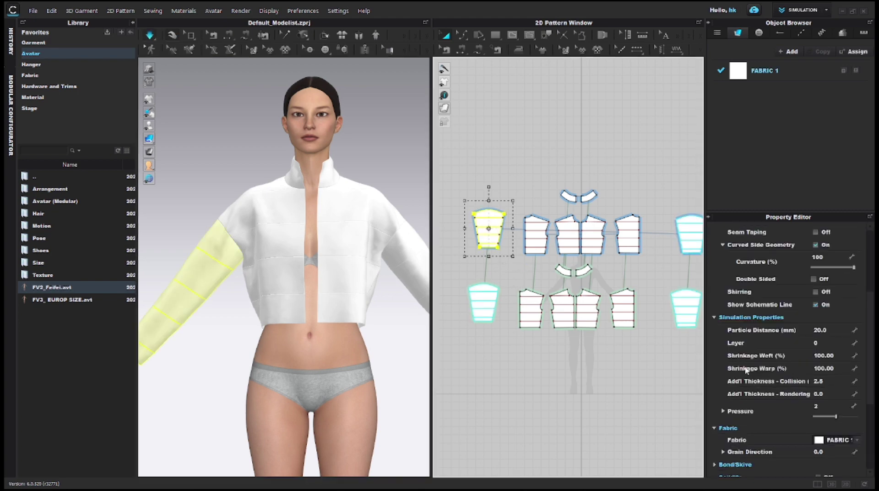
click(813, 406)
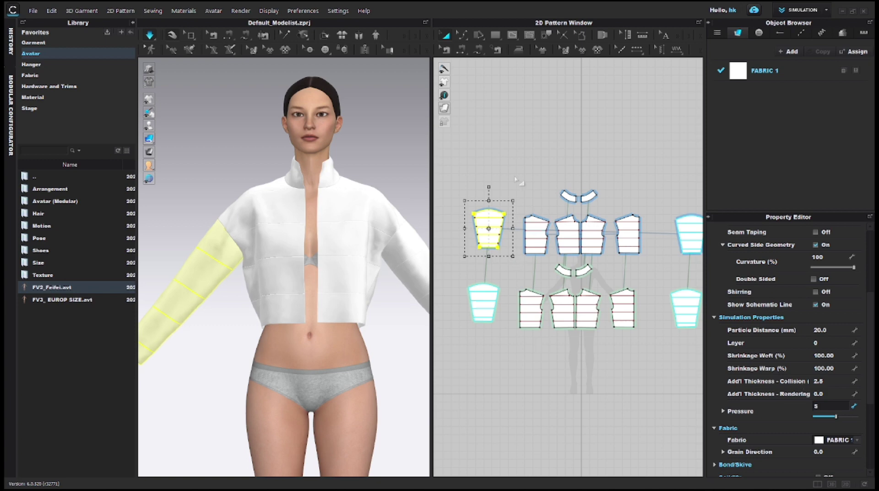
Step: Set the simulation pressure of all the outer-layer jacket pieces to 5
drag(467, 173, 704, 266)
scroll(641, 260, down, 1)
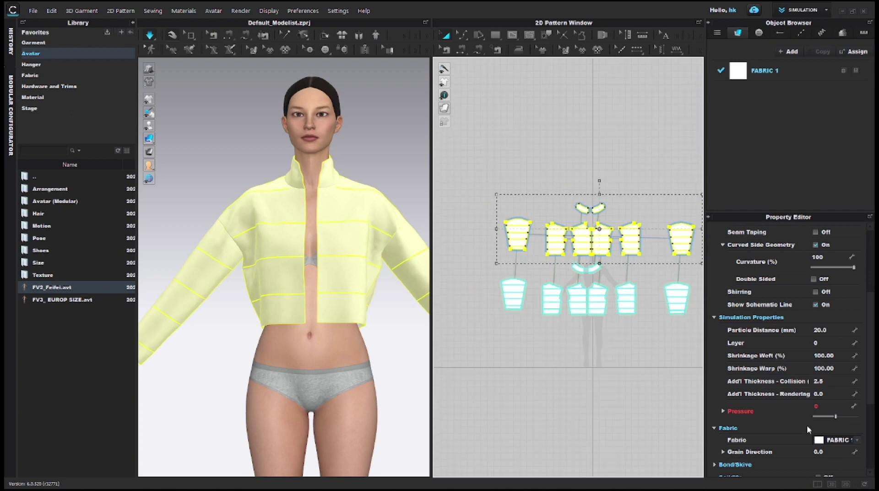
click(824, 409)
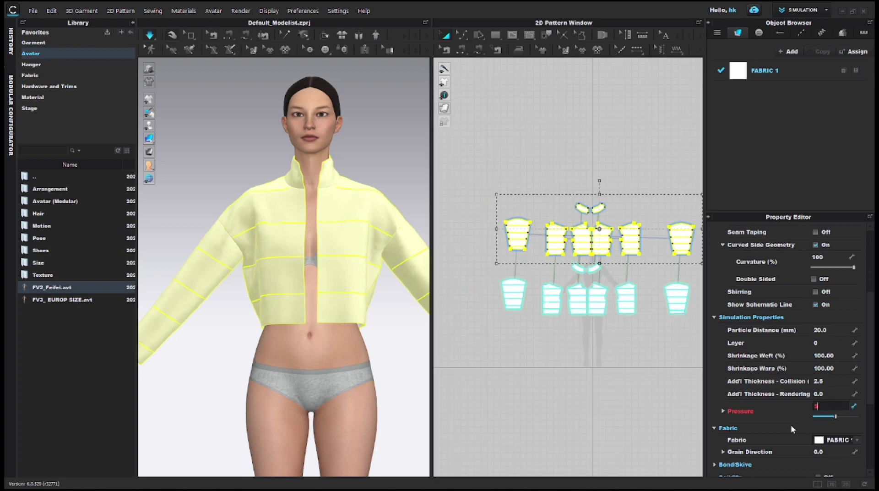
key(Return)
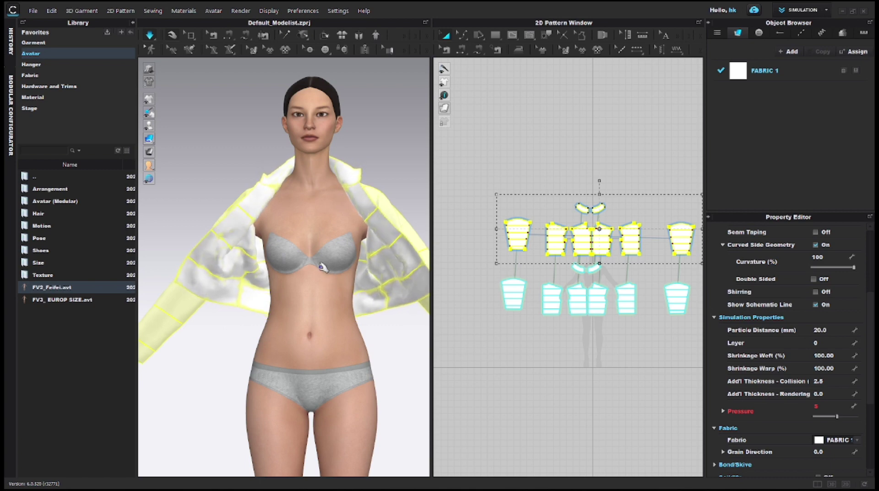
Step: Set the simulation pressure of all the under-layer jacket pieces to -5
drag(483, 258, 692, 346)
click(820, 381)
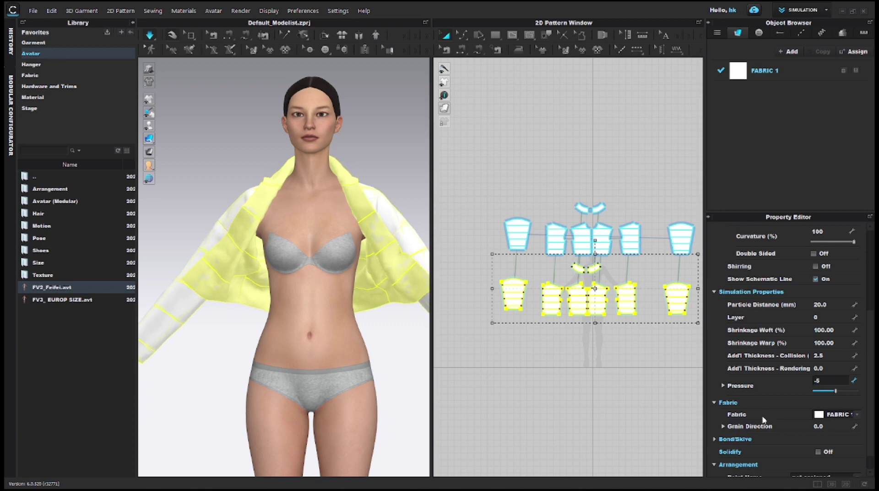
key(Return)
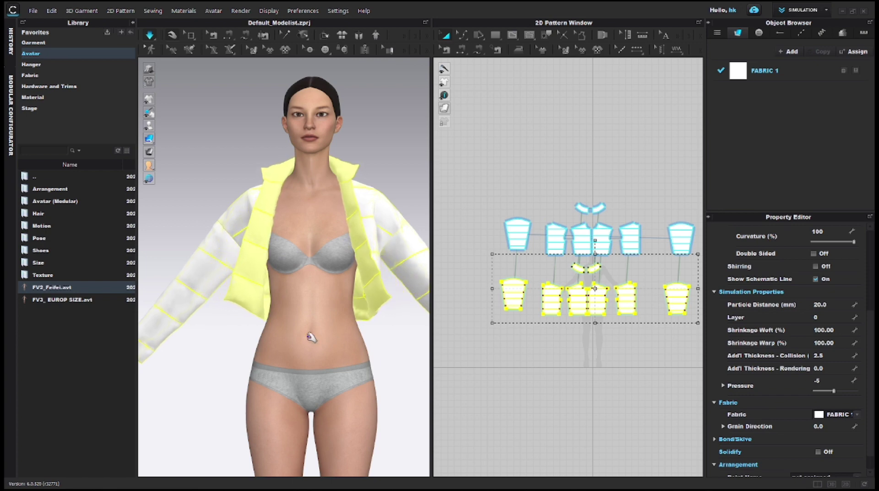
Step: Pull the two front panels of the jacket into place on the avatar while the simulation runs
click(311, 338)
right_drag(311, 337, 364, 284)
click(260, 301)
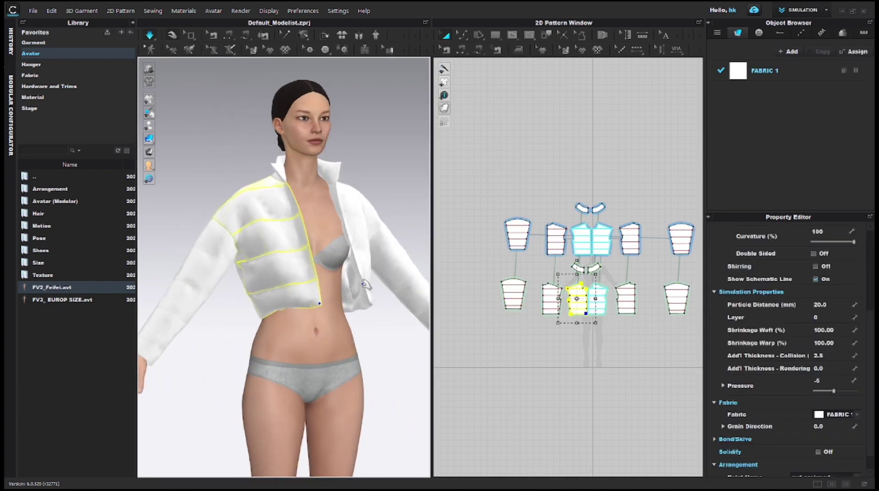
click(363, 284)
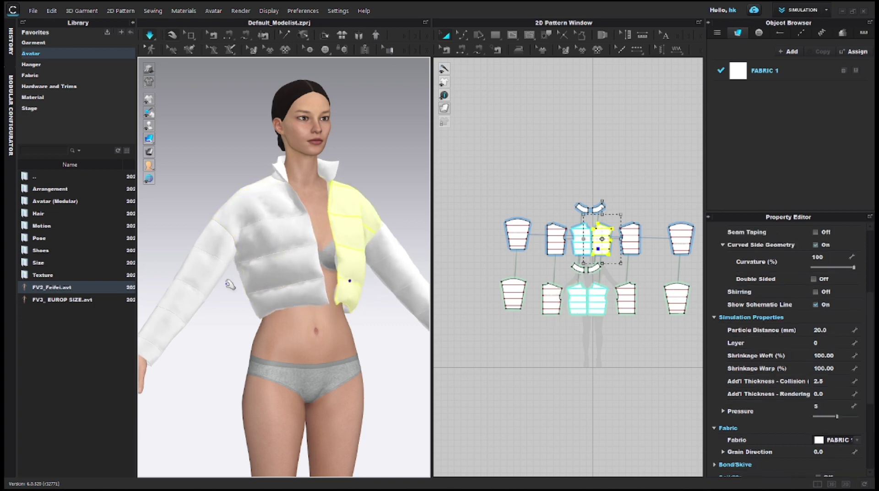
right_drag(197, 283, 425, 302)
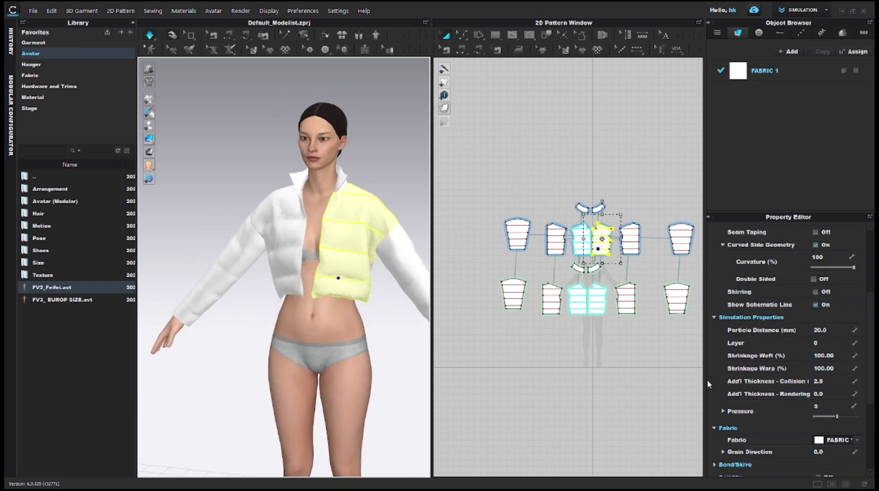
Step: Set the particle distance of all the outer- and under-layer pattern pieces to 10 mm
drag(482, 194, 700, 347)
double_click(820, 330)
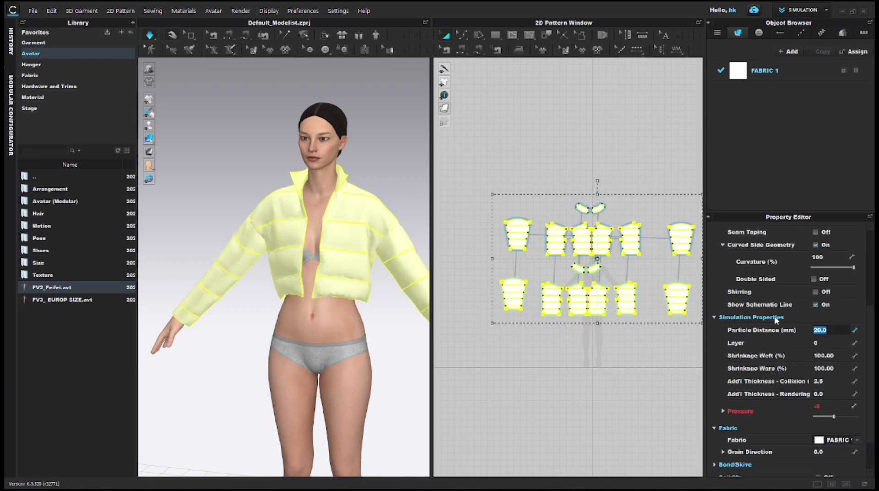
text(10)
click(546, 366)
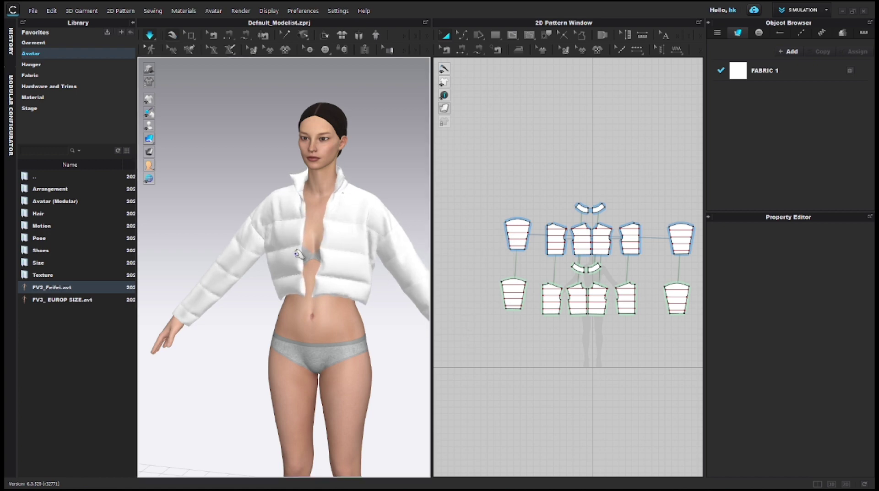
Step: Examine the padded jacket on the avatar from the side, back and front, including the back panel's hem
right_drag(327, 268, 335, 243)
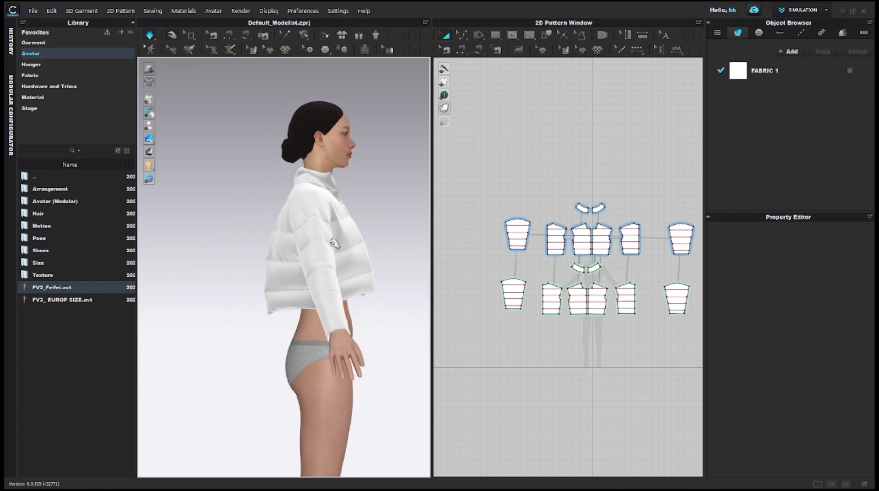
scroll(337, 238, up, 3)
middle_drag(338, 235, 297, 250)
right_drag(297, 250, 392, 251)
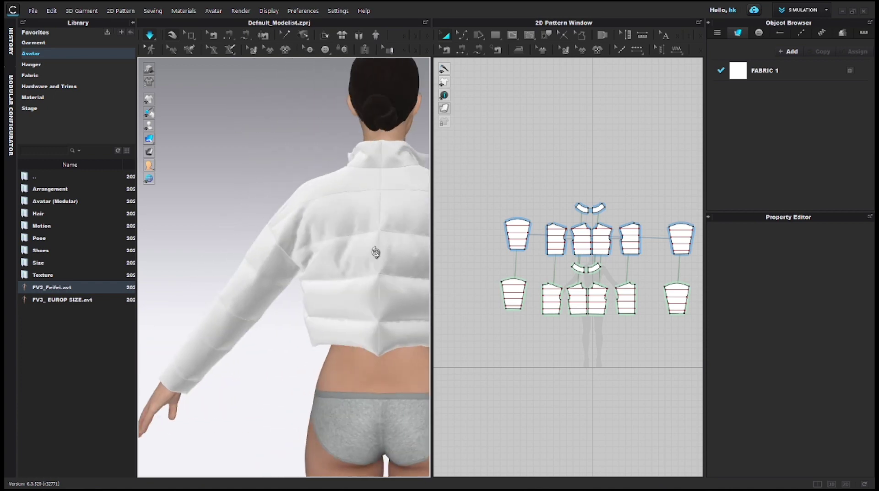
click(334, 332)
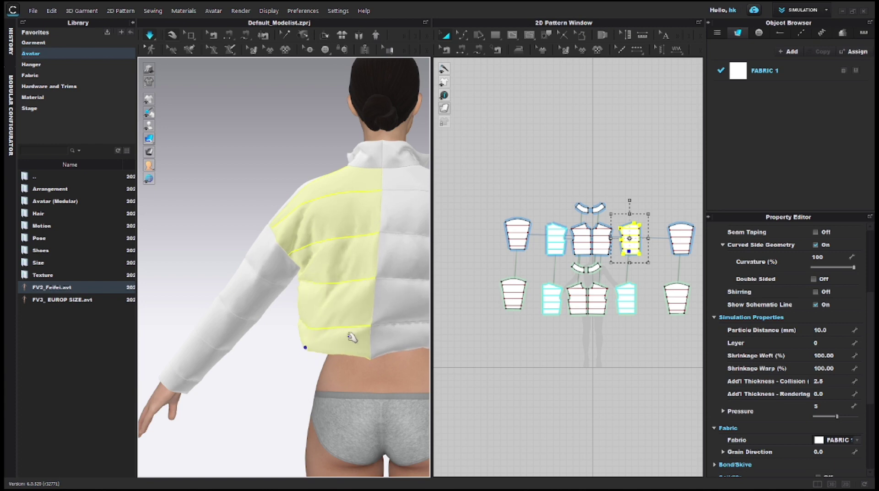
scroll(385, 259, down, 4)
right_drag(384, 260, 348, 279)
key(2)
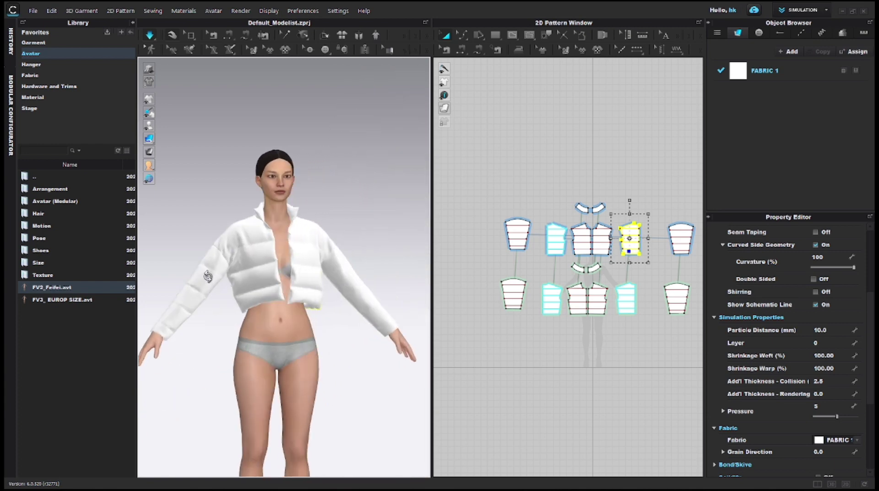
click(533, 361)
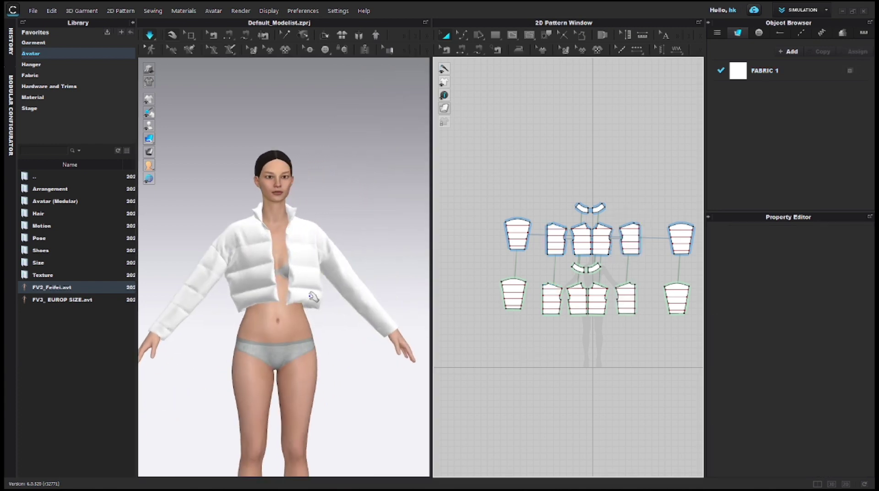
Step: Set the particle distance of every pattern piece in both layers to 5 mm
drag(483, 190, 702, 352)
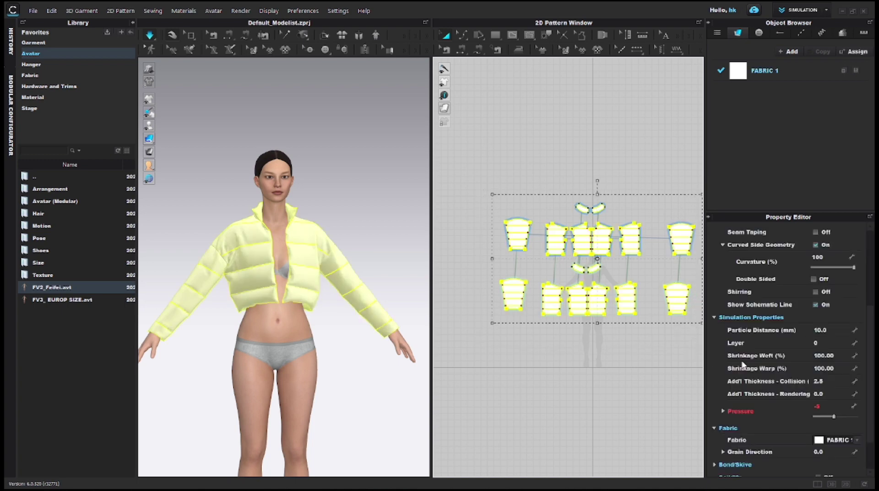
double_click(831, 330)
text(5)
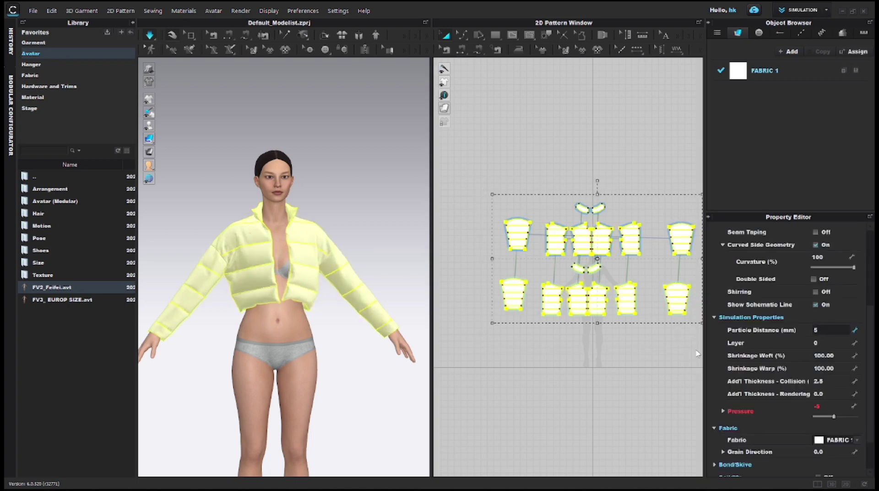
key(Return)
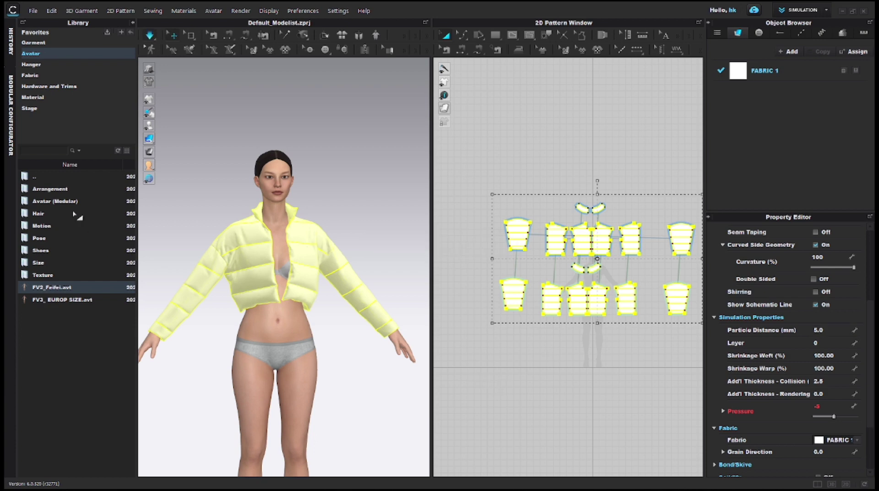
Step: Replace the jacket's FABRIC 1 with the Cotton_40s_Poplin fabric from the library
click(31, 75)
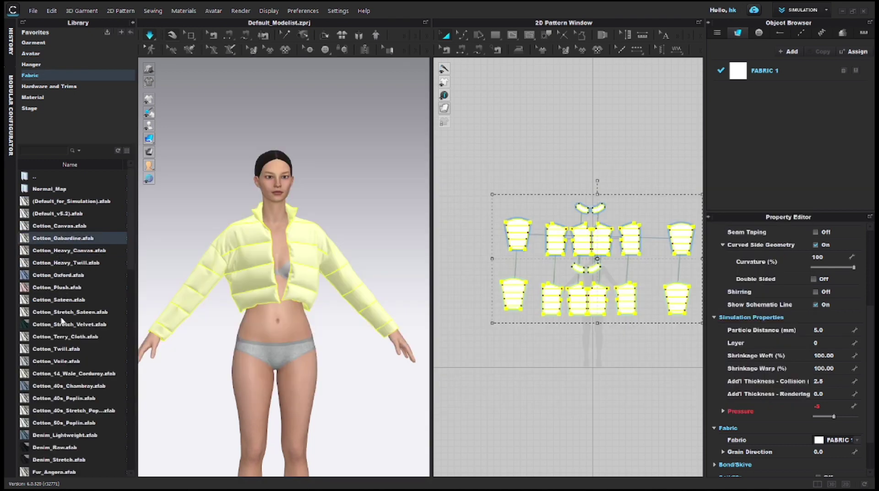
scroll(60, 322, down, 2)
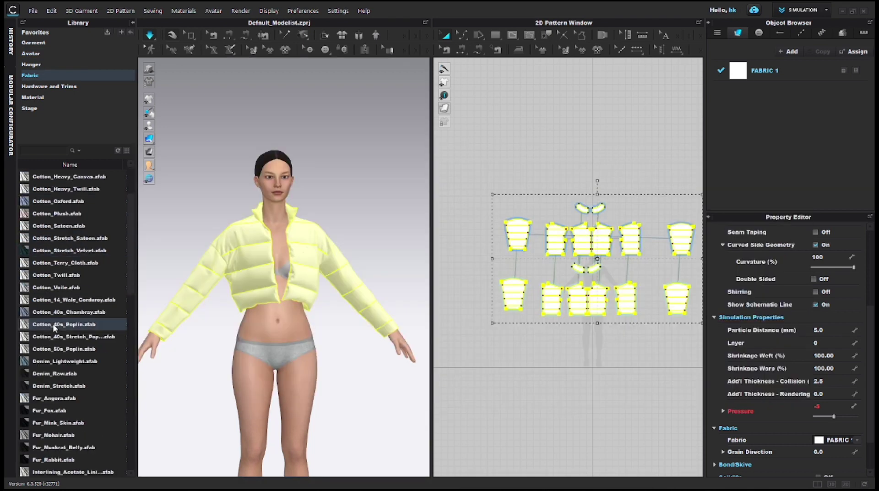
mouse_move(40, 326)
drag(39, 326, 769, 80)
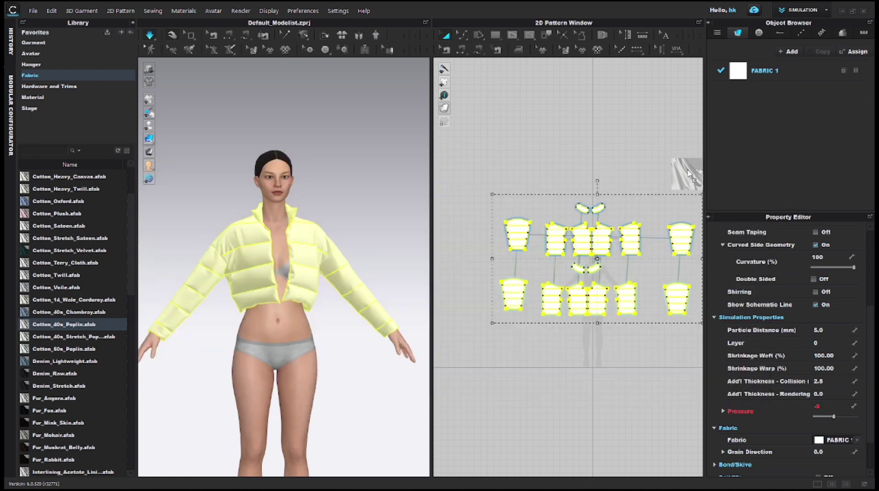
click(559, 141)
scroll(609, 200, down, 4)
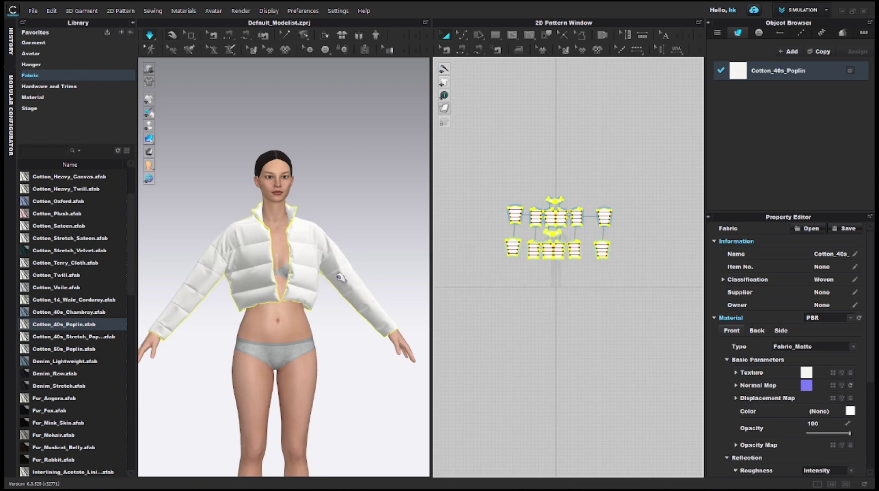
right_drag(324, 292, 332, 292)
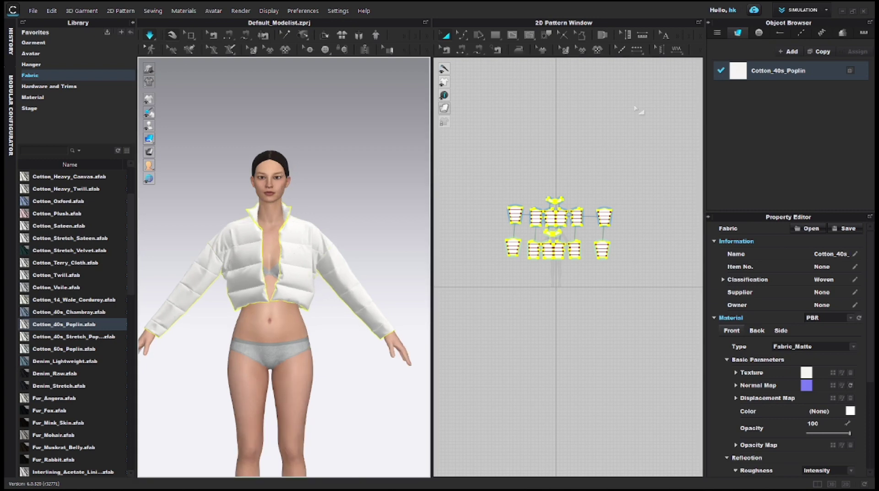
Step: Change the Cotton_40s_Poplin fabric color to the olive swatch Yellow 3 (#9A9A12)
click(850, 410)
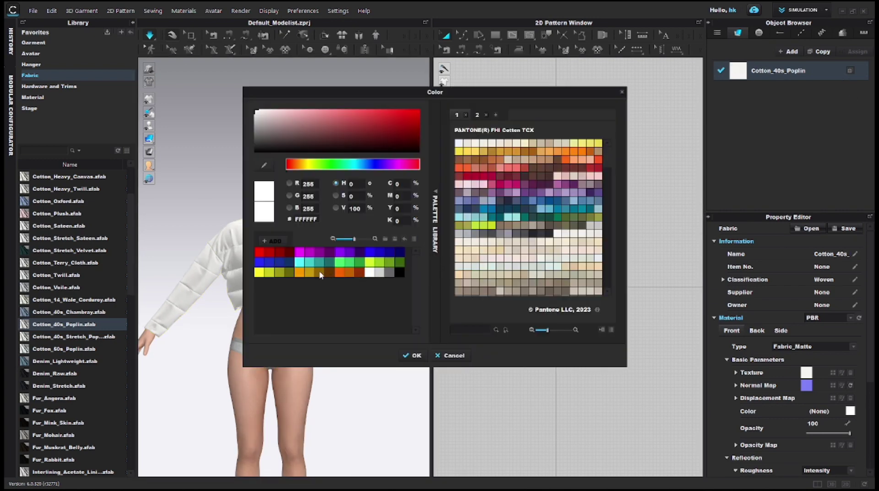
click(279, 272)
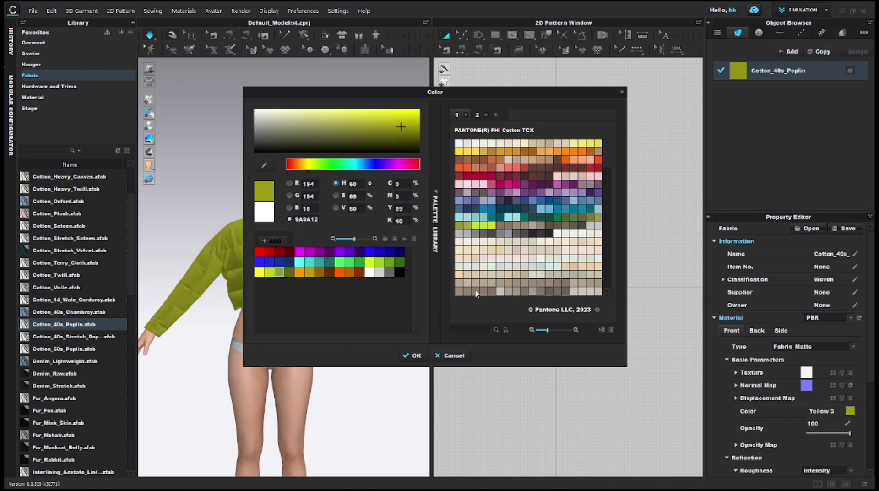
click(410, 355)
click(293, 300)
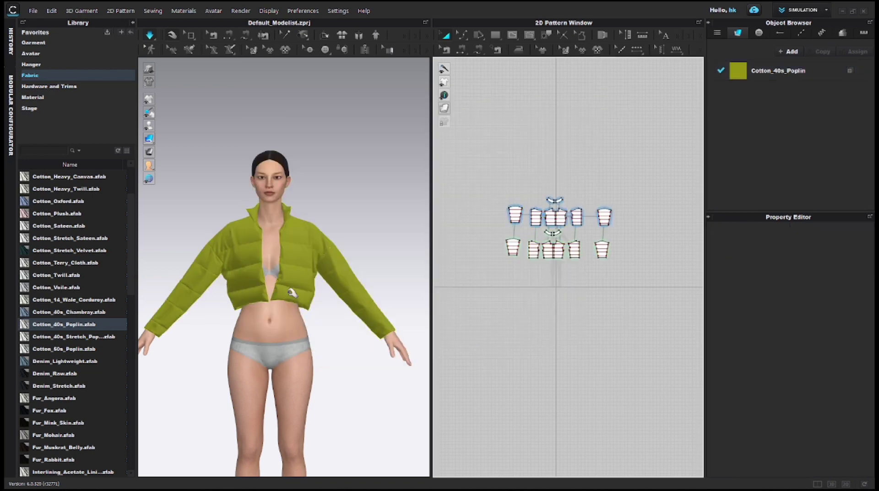
scroll(303, 247, up, 3)
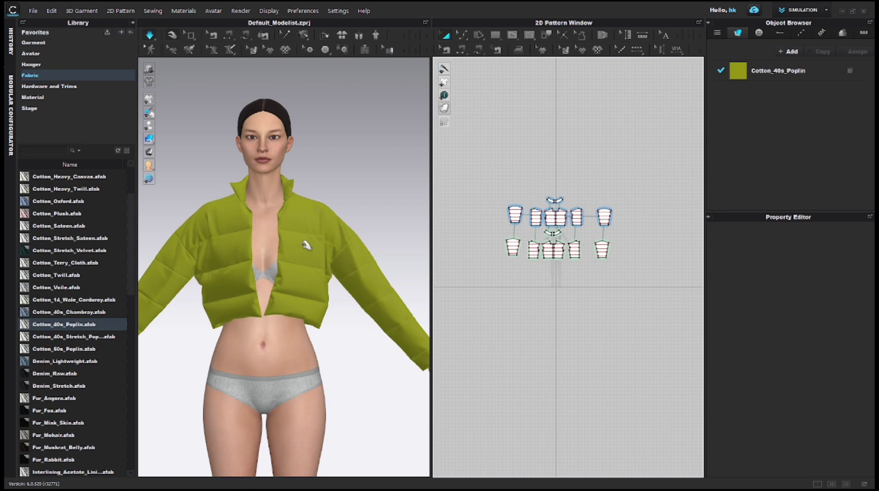
mouse_move(304, 244)
right_down()
mouse_move(416, 234)
mouse_move(403, 253)
mouse_move(301, 253)
right_up()
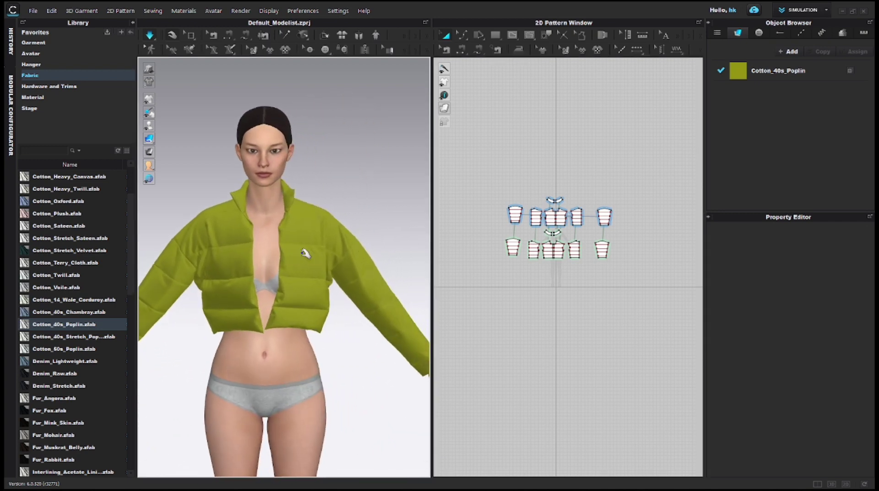
scroll(305, 253, down, 2)
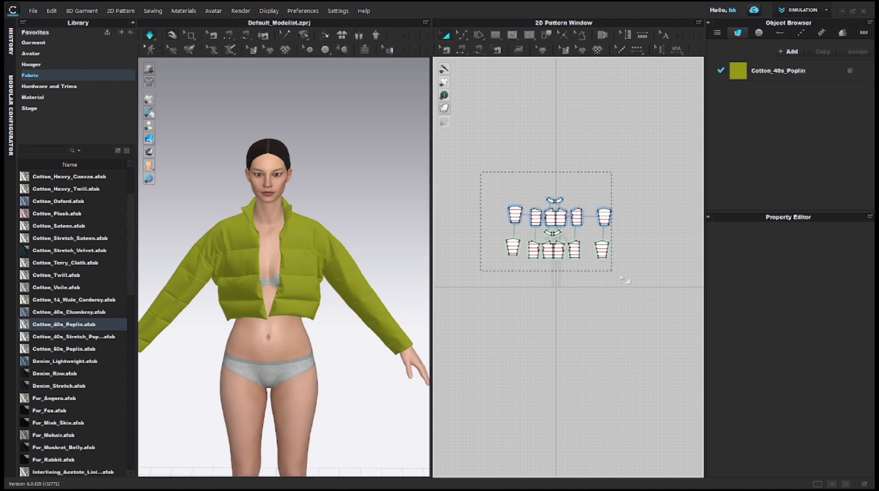
drag(621, 276, 622, 273)
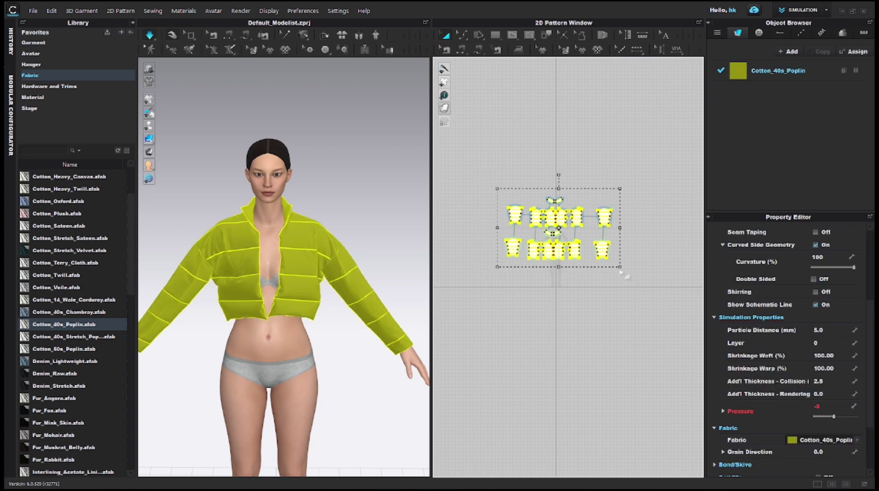
click(830, 406)
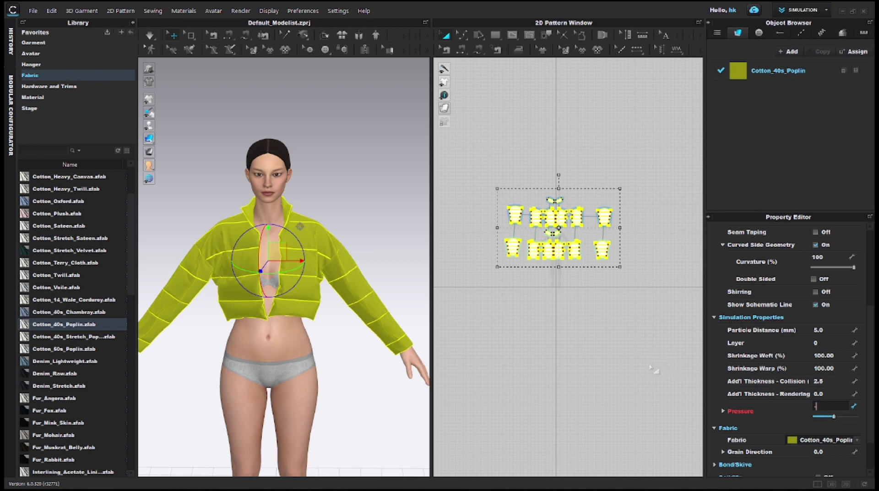
click(580, 351)
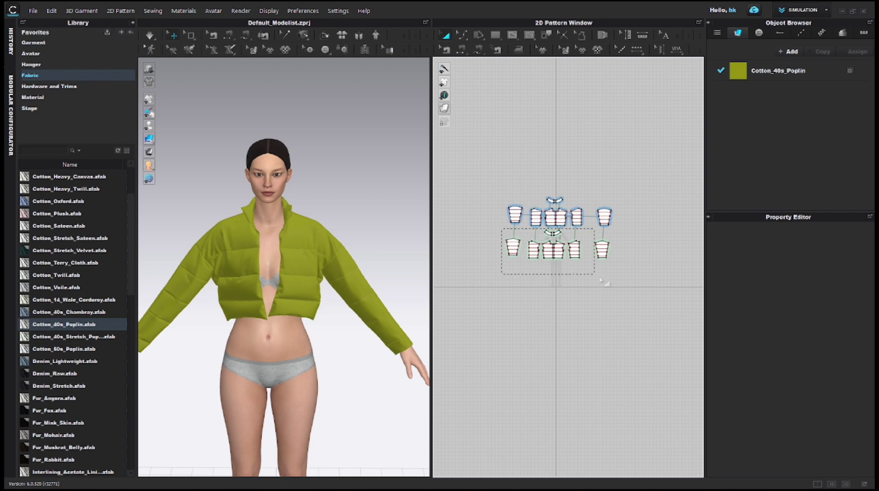
Step: Move the under-layer pieces slightly lower in the pattern layout and set their simulation pressure to -8
drag(600, 279, 601, 280)
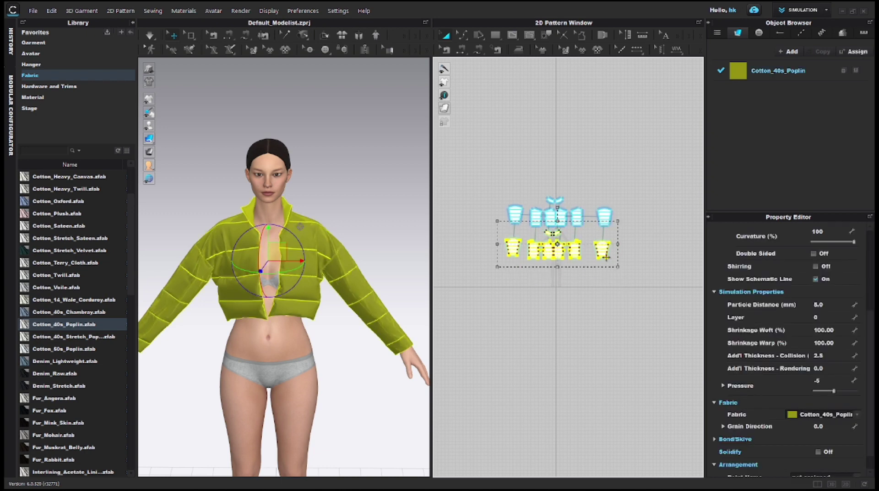
click(822, 380)
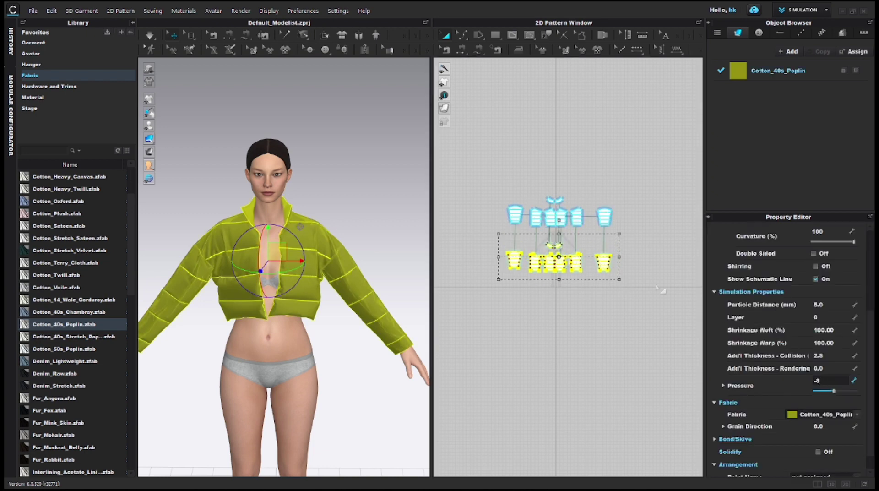
Step: Set the simulation pressure of all upper-layer pattern pieces to 8 and simulate the jacket
click(490, 196)
drag(608, 243, 634, 243)
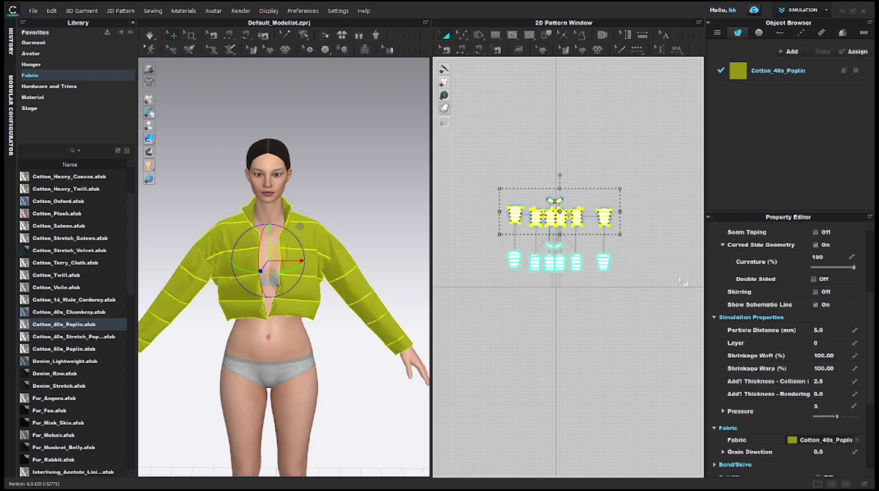
click(820, 407)
key(Return)
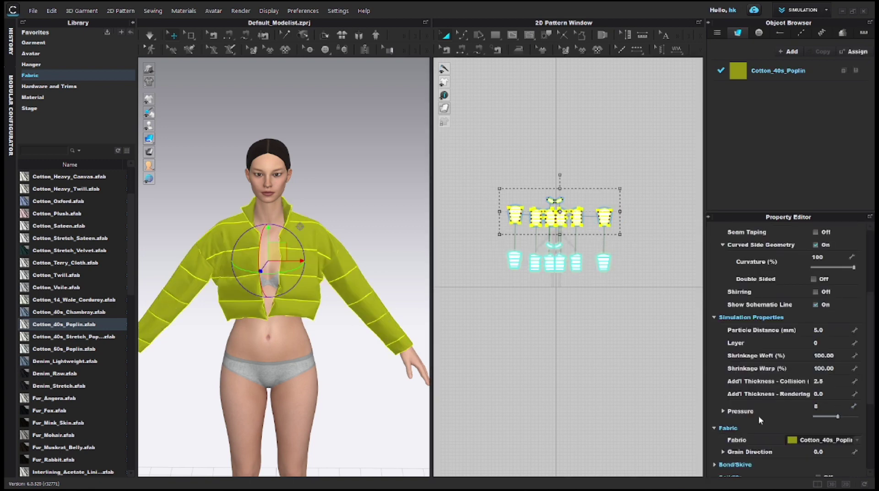
click(575, 373)
key(q)
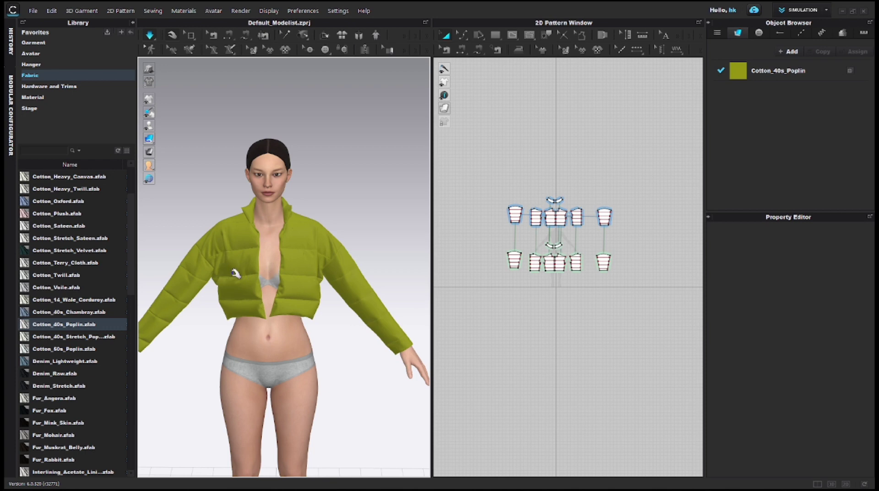
Step: Set the particle distance of all pattern pieces in both layers to 10 mm
scroll(235, 273, up, 2)
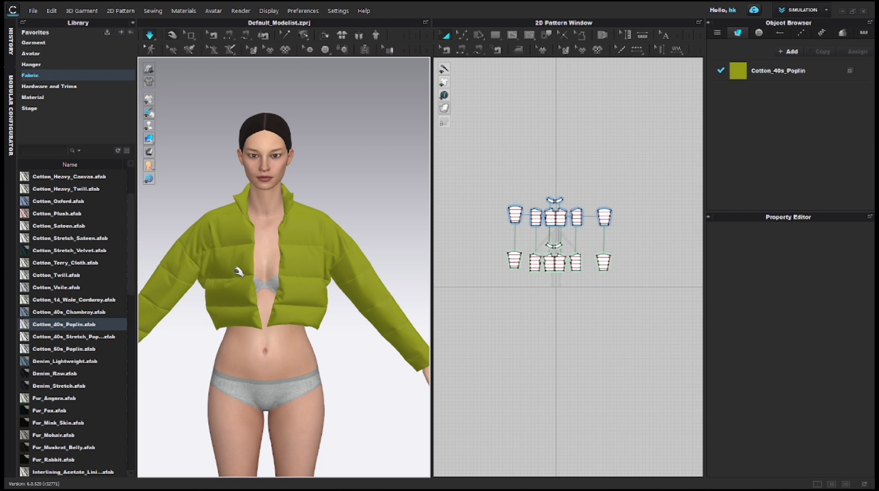
right_drag(244, 254, 266, 257)
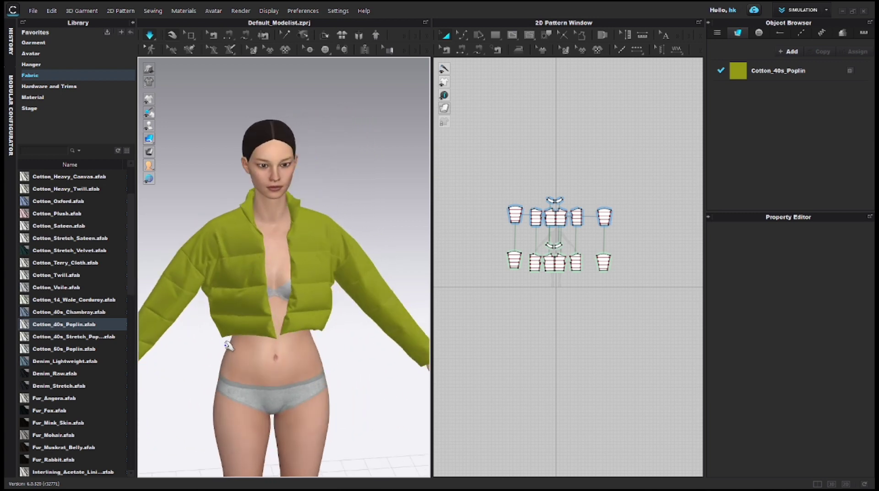
click(236, 306)
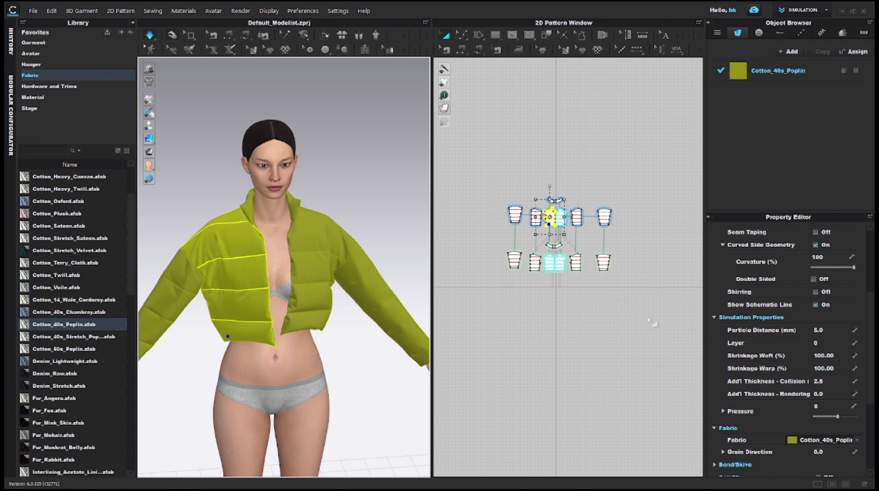
key(ctrl+a)
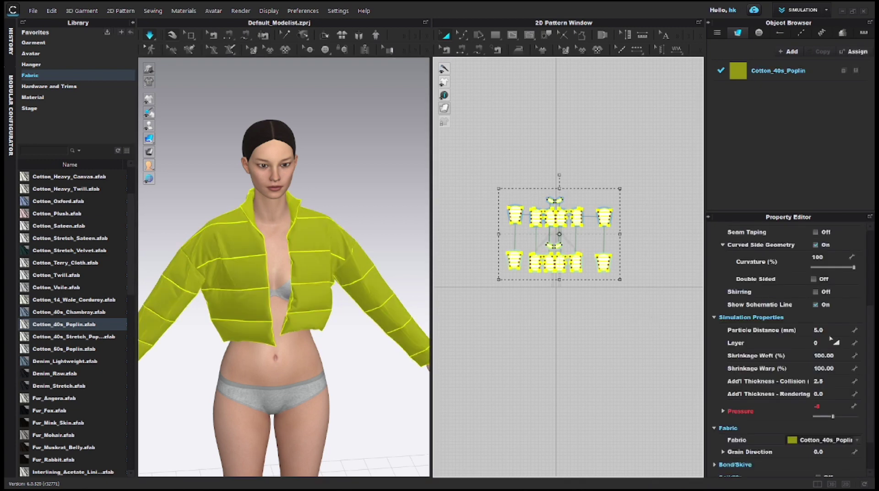
click(815, 331)
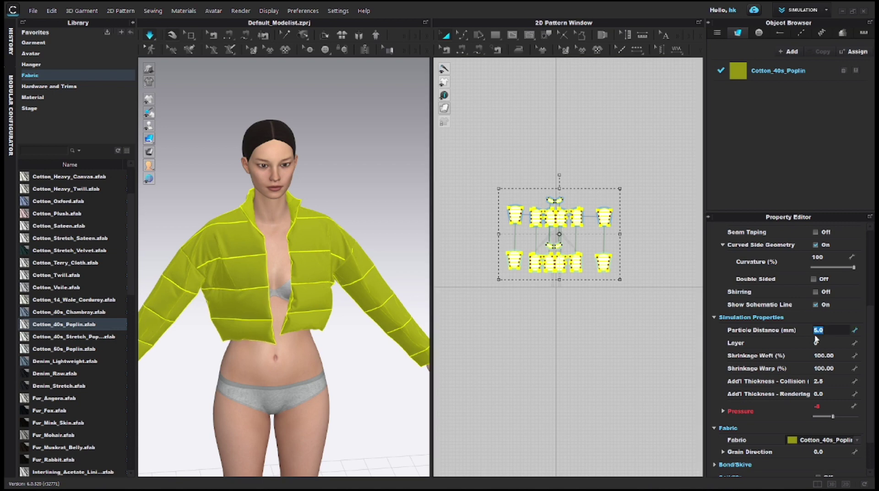
text(10)
key(Return)
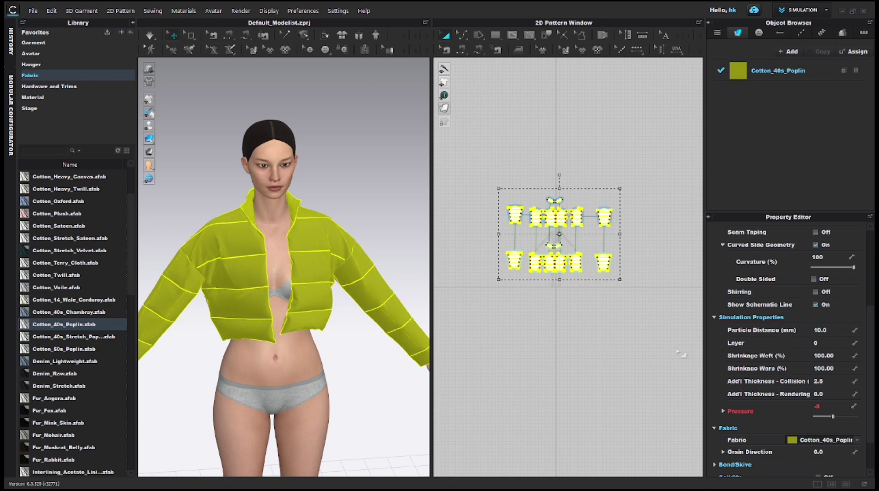
click(563, 348)
Step: Simulate the jacket again and show the avatar from the front
right_drag(370, 319, 333, 314)
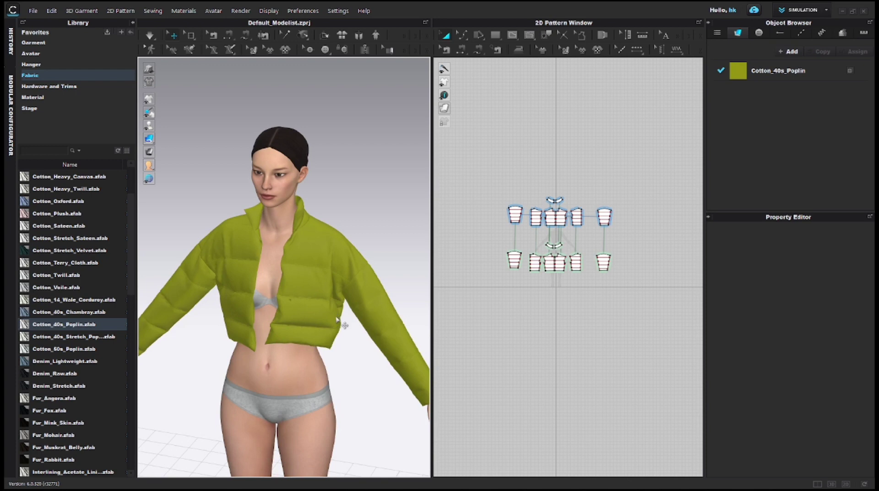
key(space)
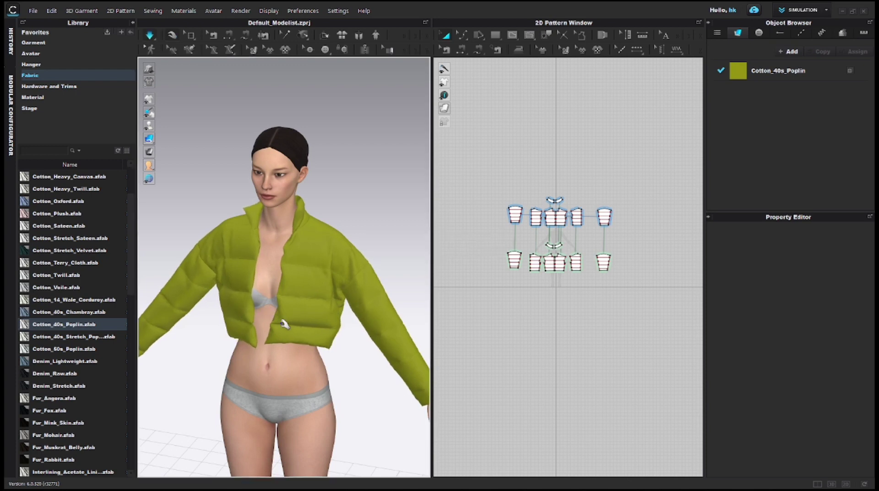
key(2)
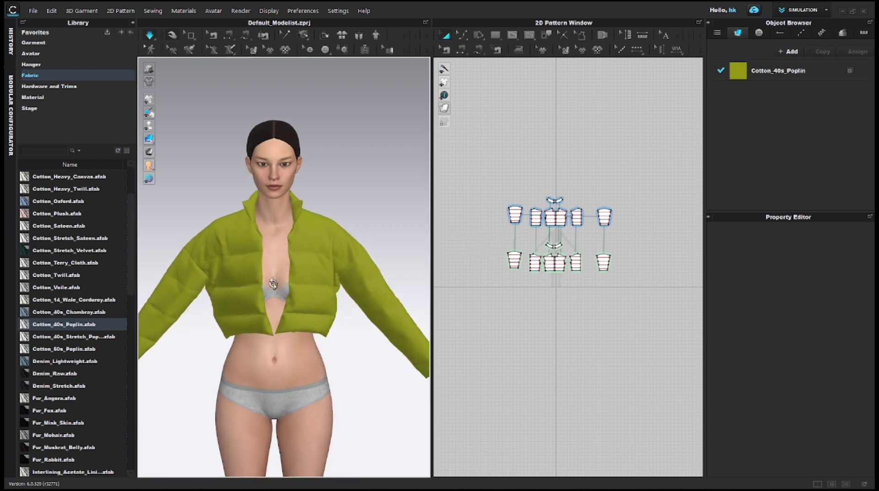
Step: Change the Cotton_40s_Poplin fabric color to the light gray swatch Gray 1 (#D1D1D1)
click(778, 70)
click(850, 411)
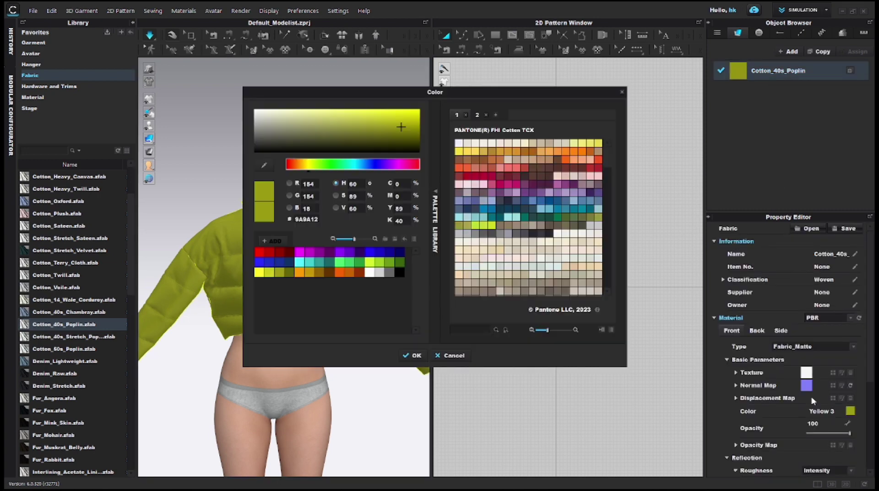
click(379, 272)
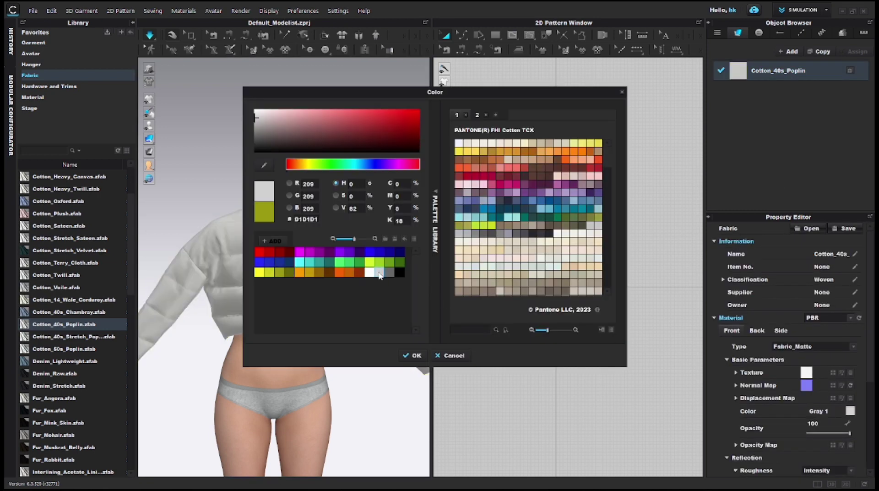
click(413, 356)
right_drag(343, 339, 195, 340)
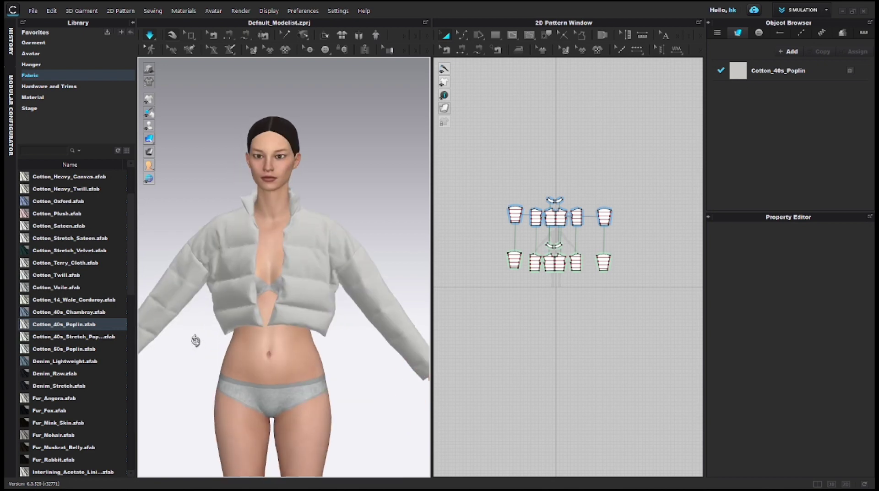
Step: Extend the topmost internal quilting line of the upper-layer front panel to the neckline curve
scroll(553, 232, up, 5)
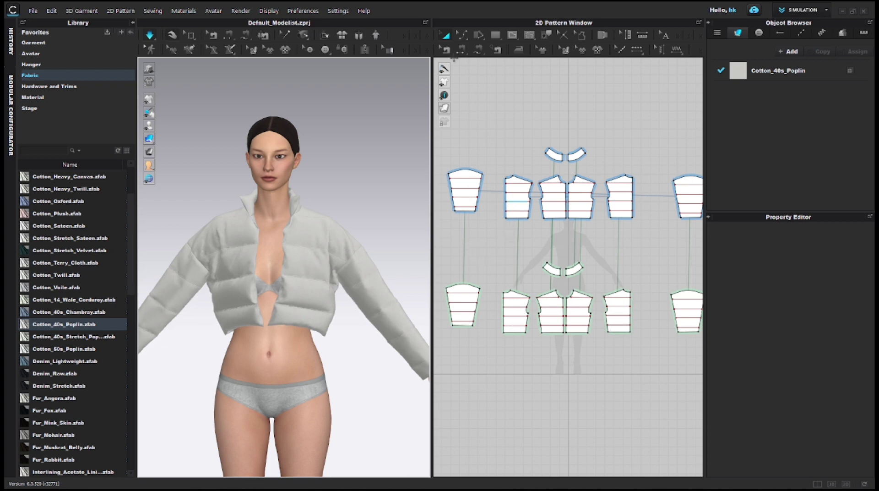
click(512, 35)
scroll(532, 195, up, 3)
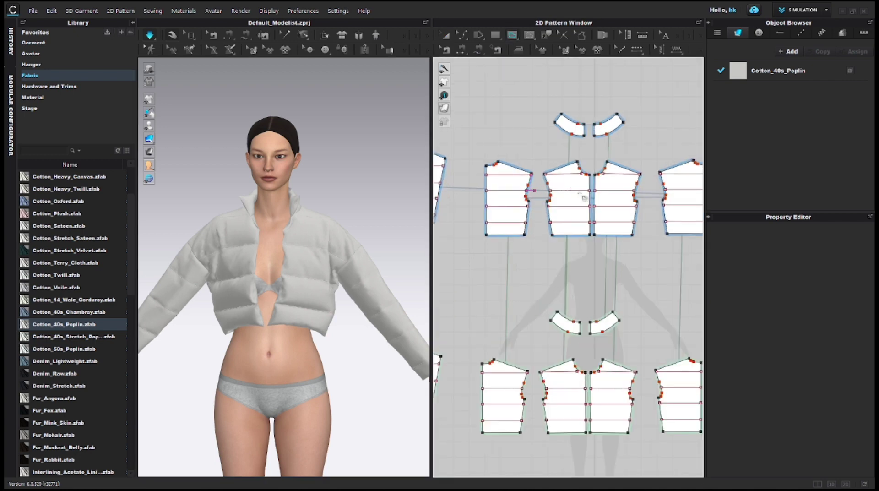
scroll(584, 197, up, 5)
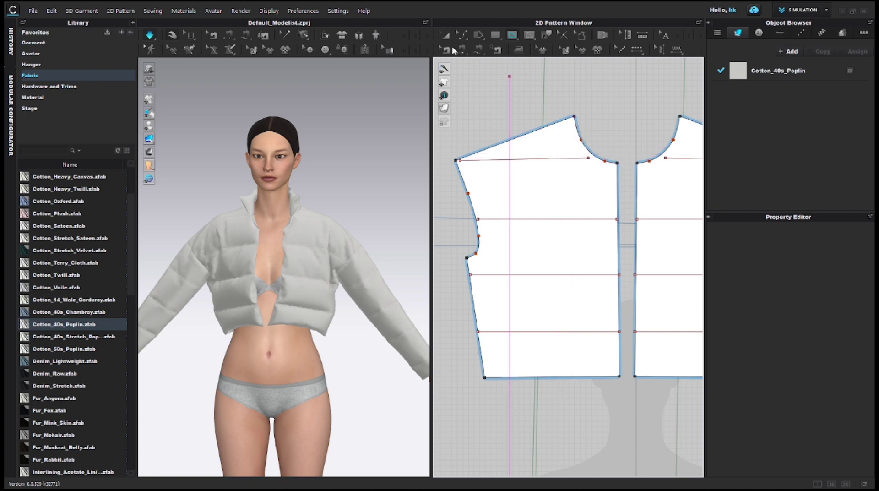
click(444, 34)
click(462, 36)
scroll(594, 159, up, 8)
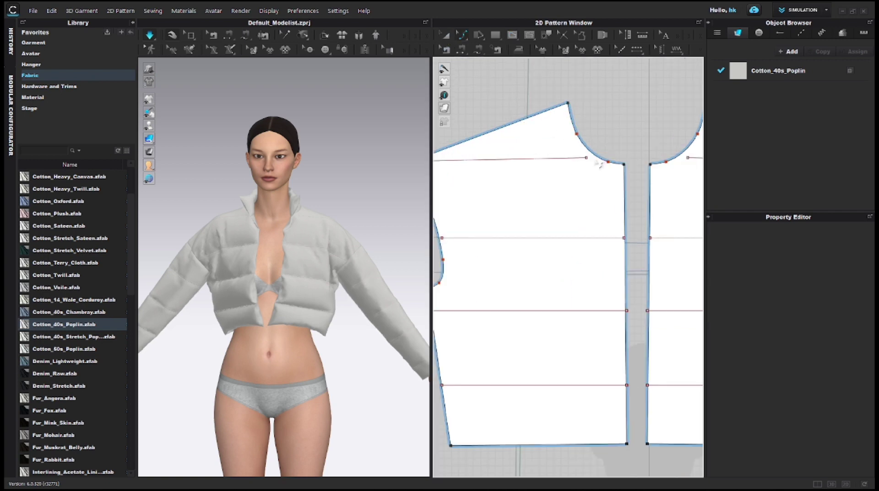
scroll(567, 152, down, 2)
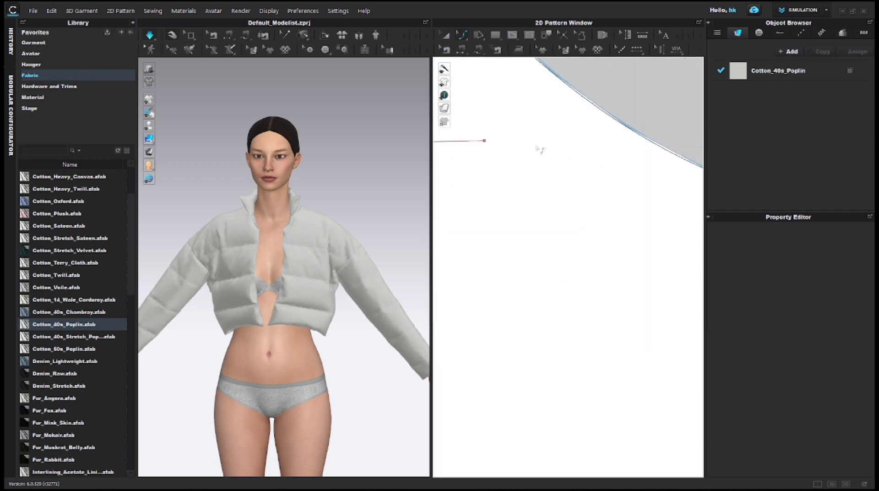
click(484, 140)
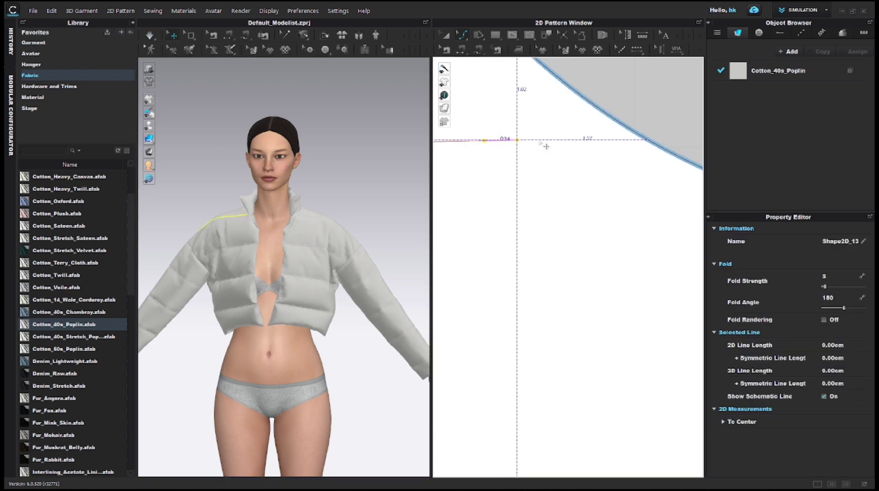
click(649, 139)
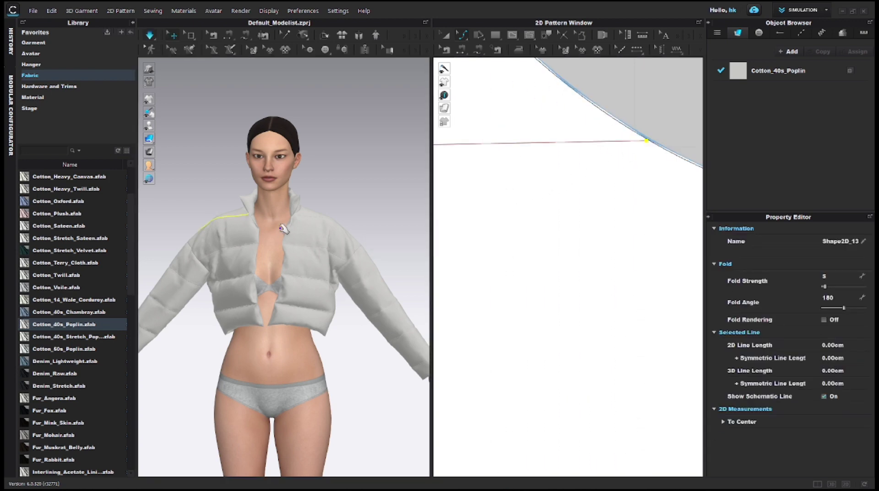
right_drag(273, 239, 306, 229)
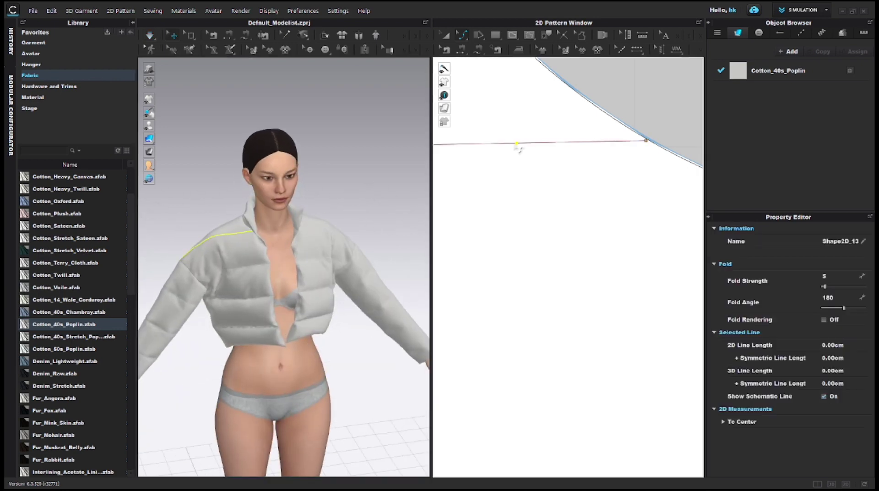
click(514, 150)
scroll(491, 210, down, 3)
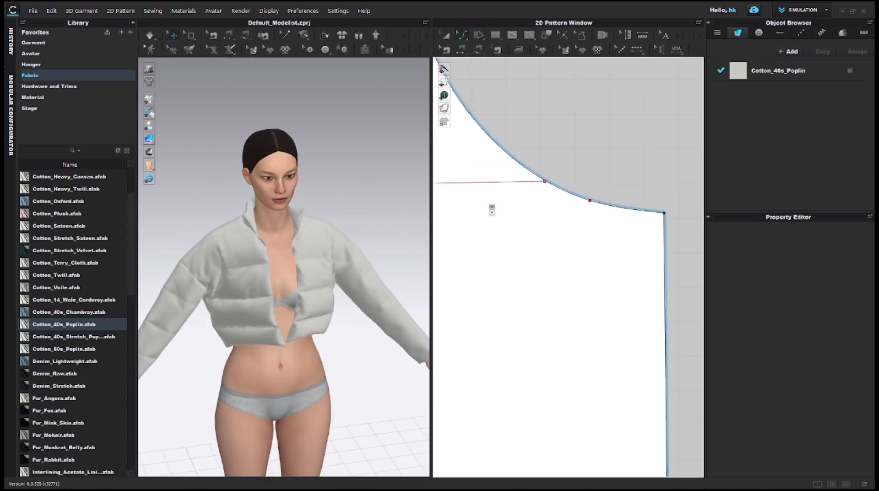
Step: Delete the topmost internal quilting line from the upper-layer front and back panels
click(463, 40)
click(471, 49)
click(512, 182)
key(Delete)
scroll(469, 220, down, 5)
scroll(590, 222, up, 2)
click(584, 234)
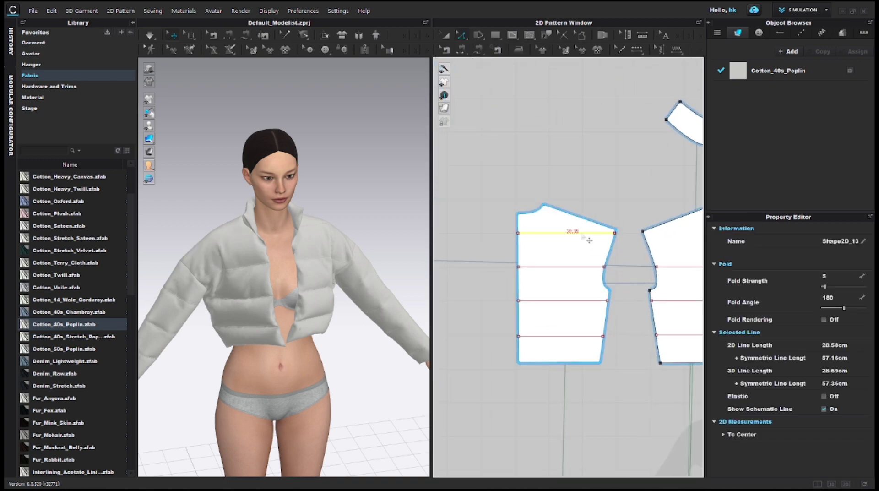
key(Delete)
scroll(566, 235, down, 3)
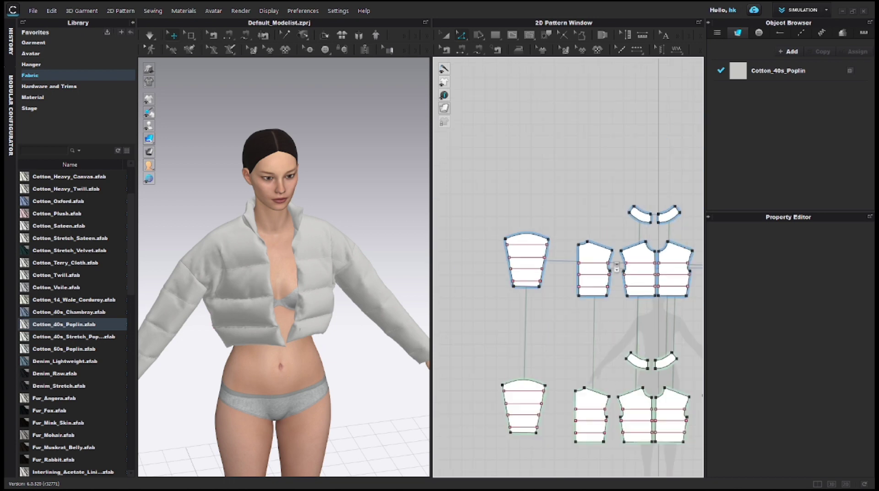
scroll(566, 235, up, 5)
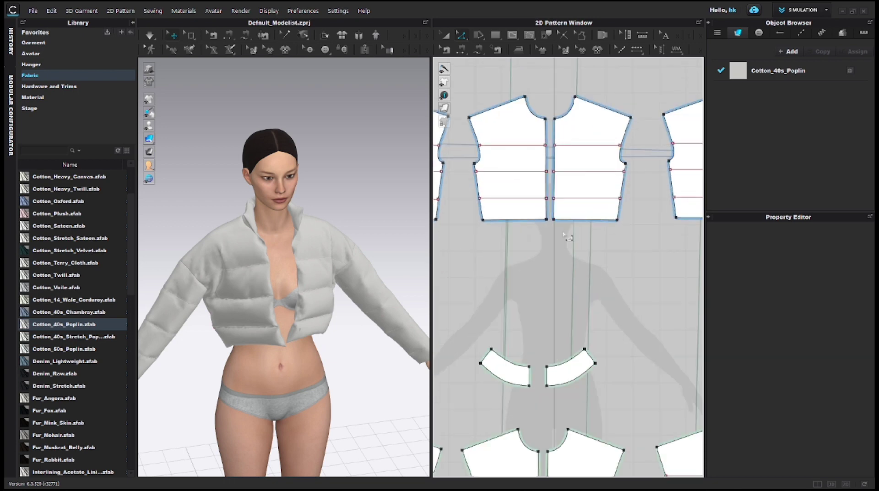